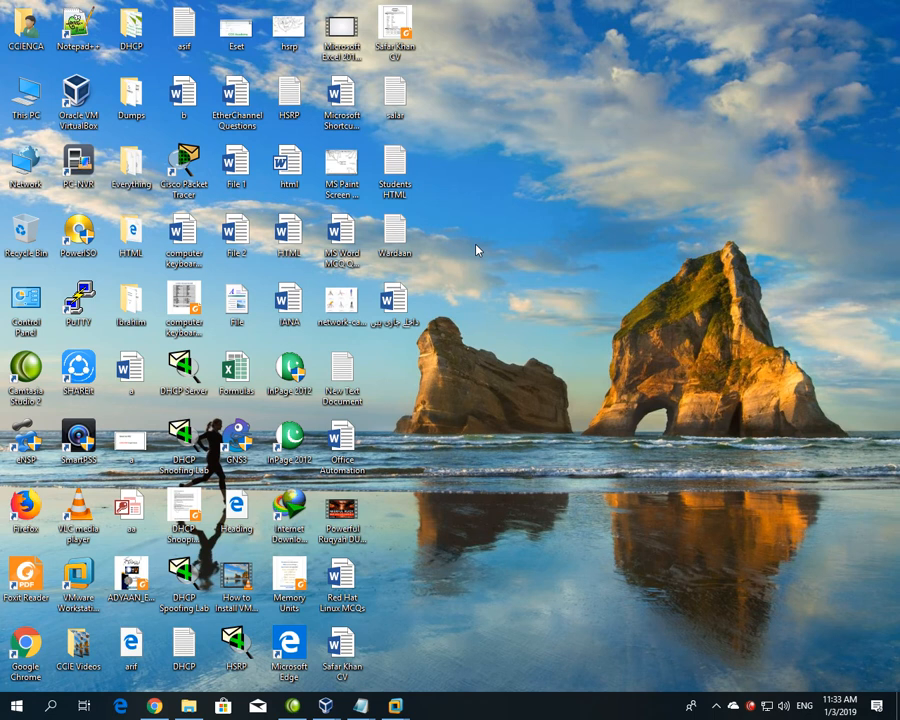
pyautogui.rightClick(460, 199)
pyautogui.click(477, 239)
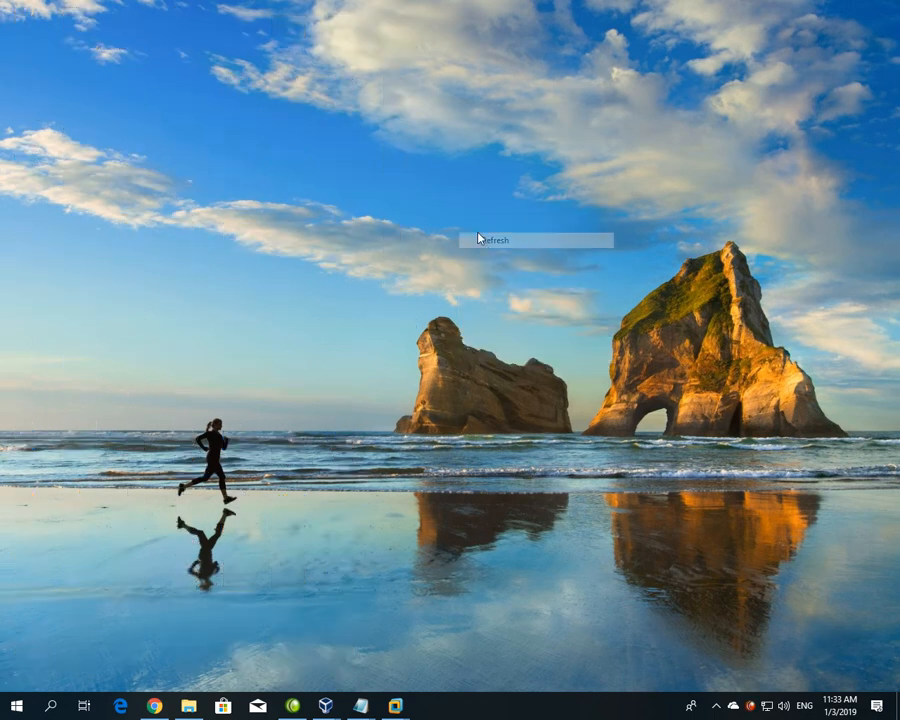
pyautogui.rightClick(460, 196)
pyautogui.click(480, 232)
pyautogui.rightClick(462, 193)
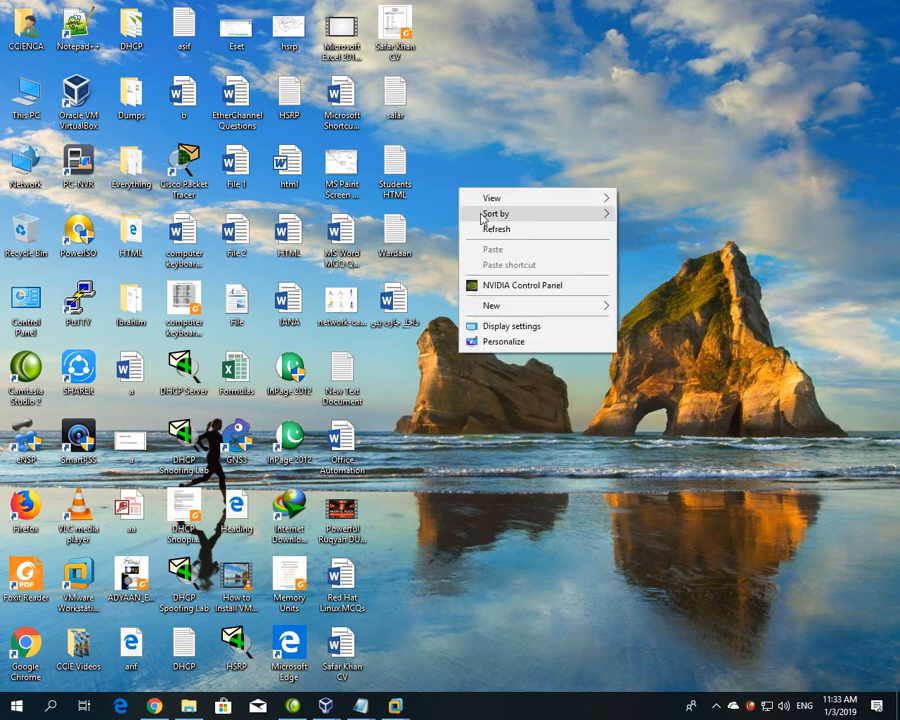
pyautogui.click(485, 230)
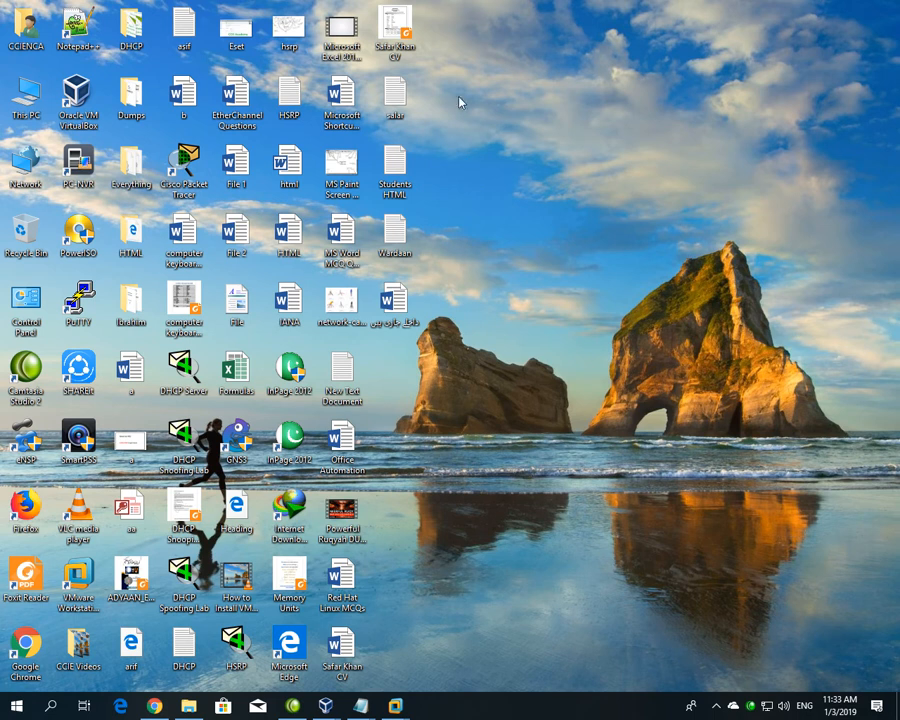
pyautogui.moveTo(465, 15); pyautogui.dragTo(2, 690)
pyautogui.click(487, 338)
# Launch Notepad through the Run dialog and maximize its window.
pyautogui.press('super+r')
pyautogui.write('notepad')
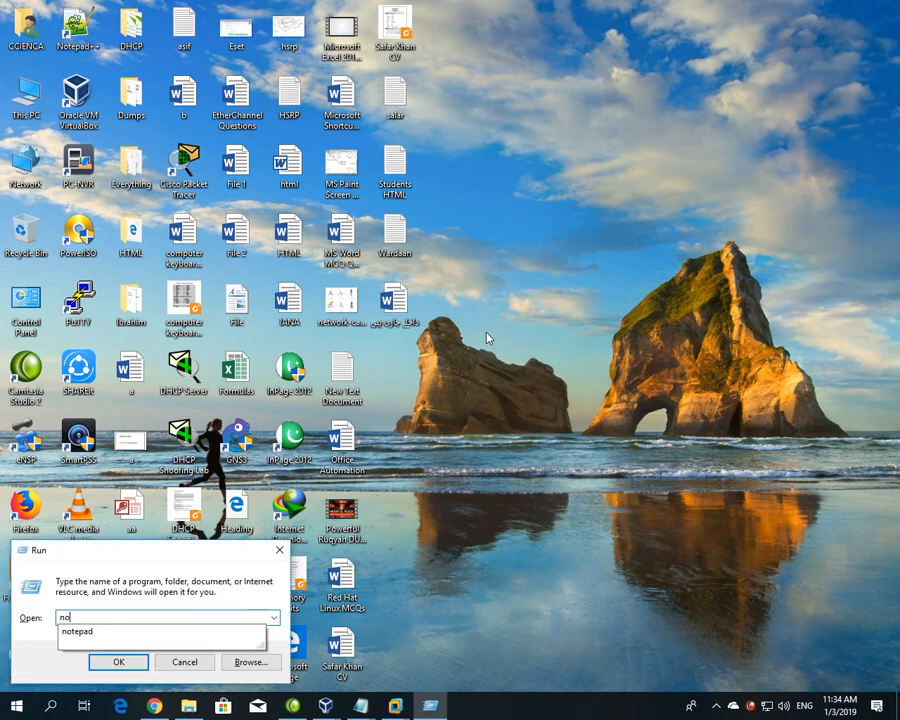
pyautogui.press('Return')
pyautogui.hotkey('alt', 'space')
pyautogui.write('x')
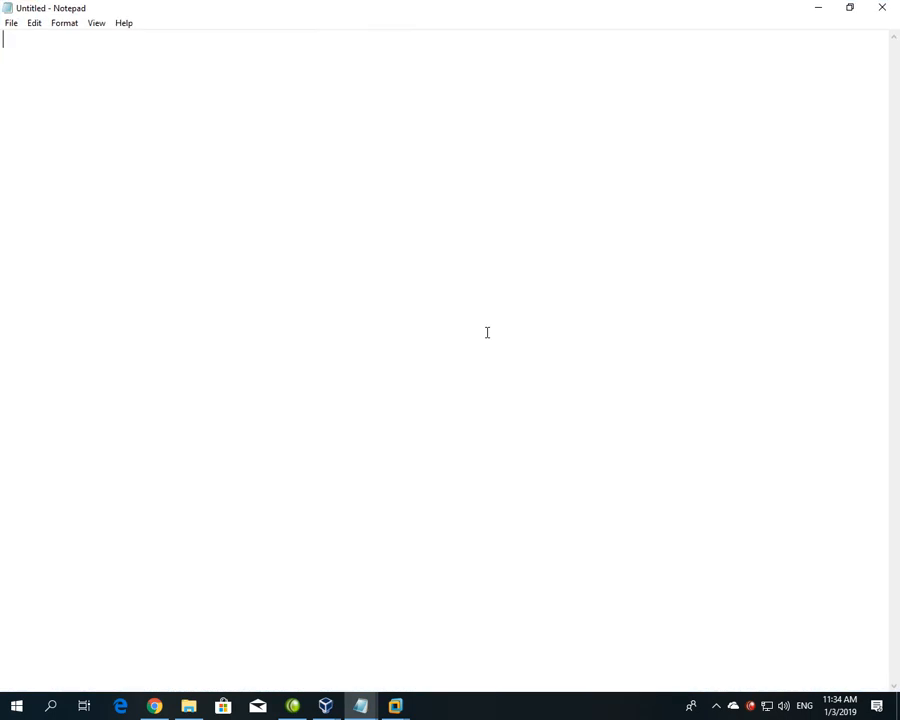
# Write "OPerating System" in the blank document and set the font size to 28.
pyautogui.write('OPerating ')
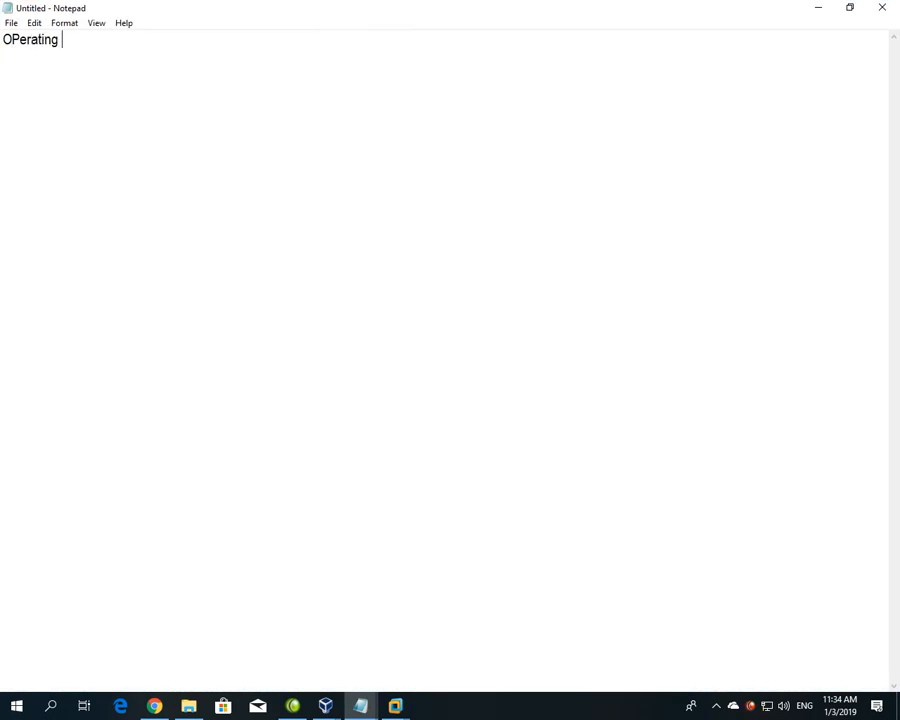
pyautogui.write('System')
pyautogui.click(72, 22)
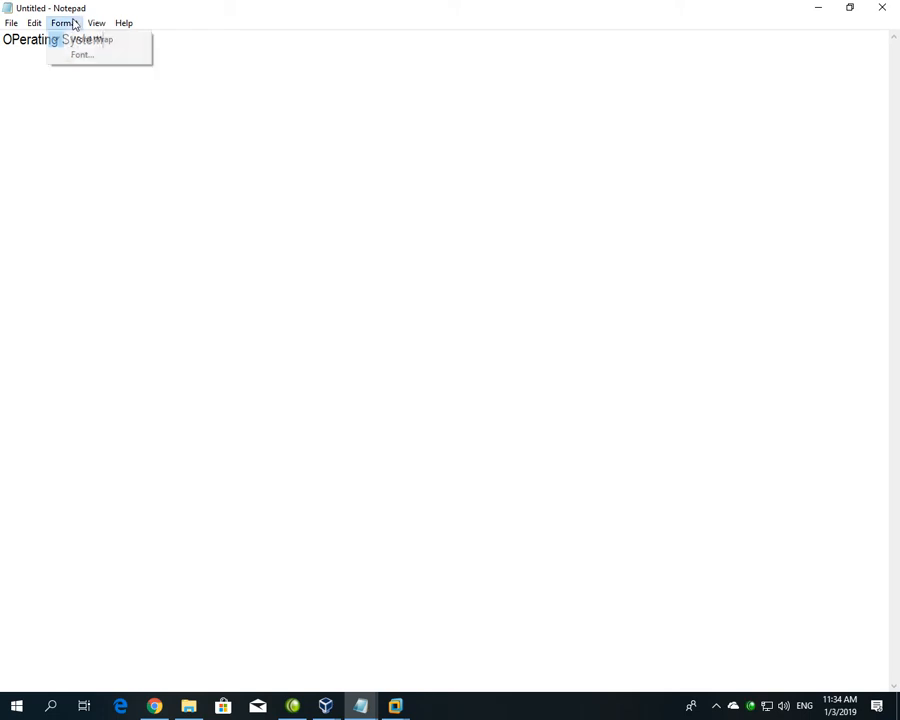
pyautogui.click(79, 56)
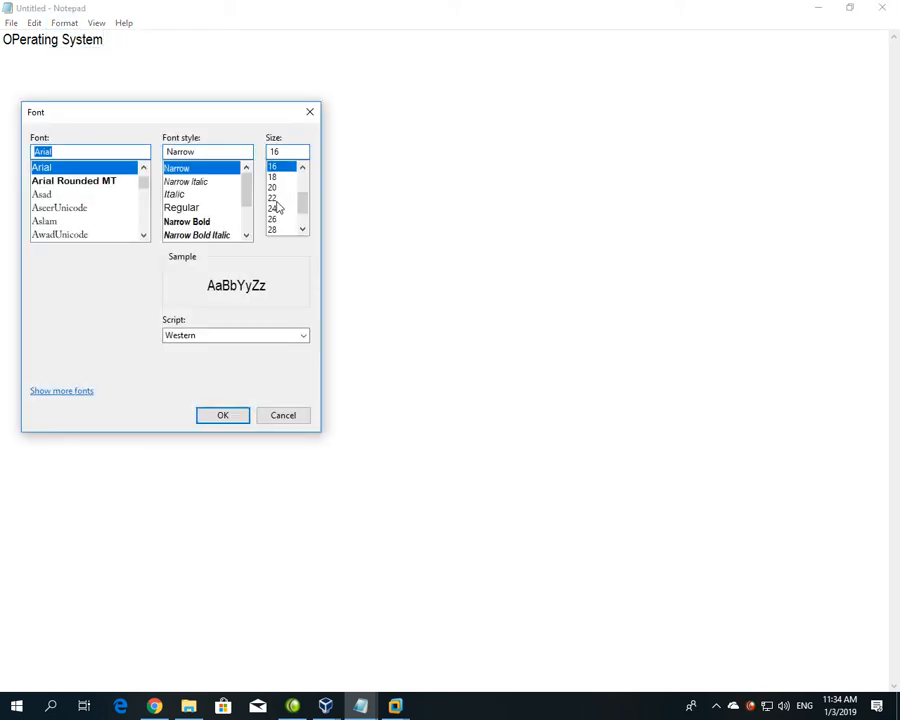
pyautogui.click(272, 229)
pyautogui.click(223, 418)
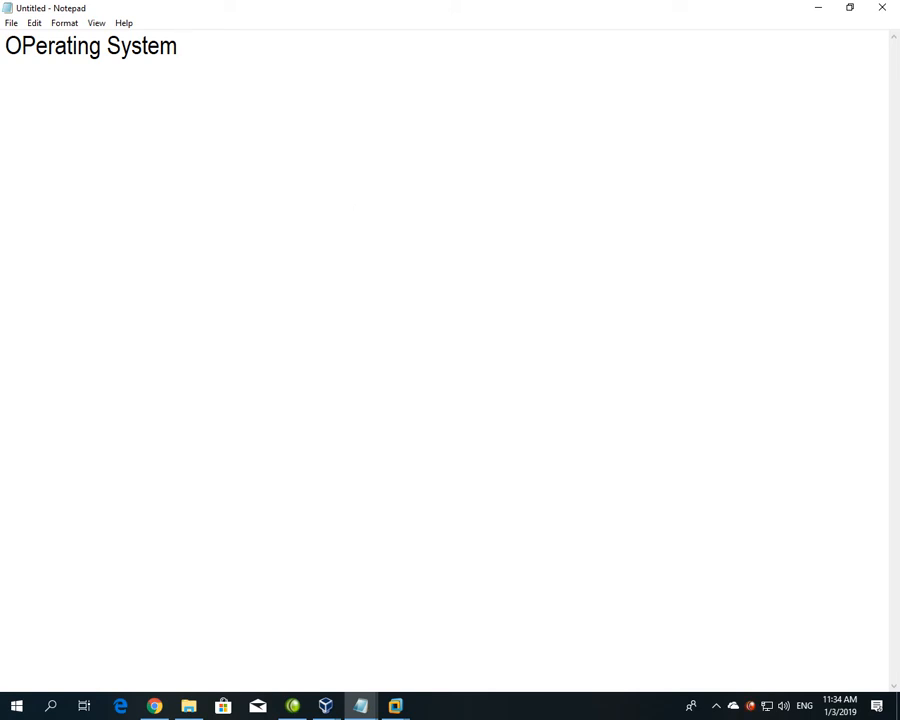
# Extend the first line with the Windows versions so it ends in "Windows 10 | 8|8.1|7|Vista|XP".
pyautogui.write('Windows')
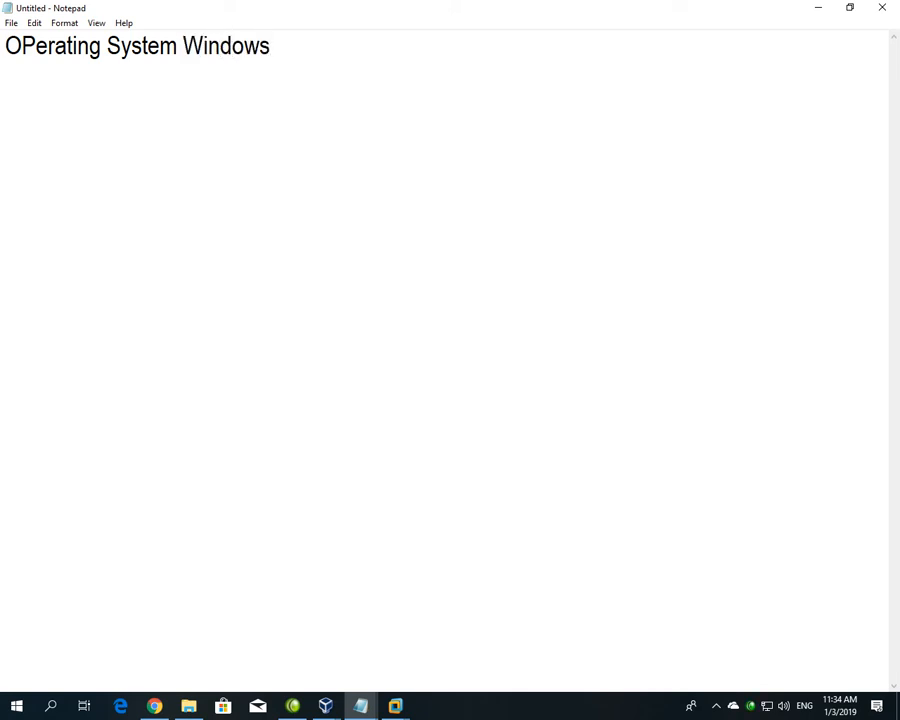
pyautogui.write(' 10 | 8|8')
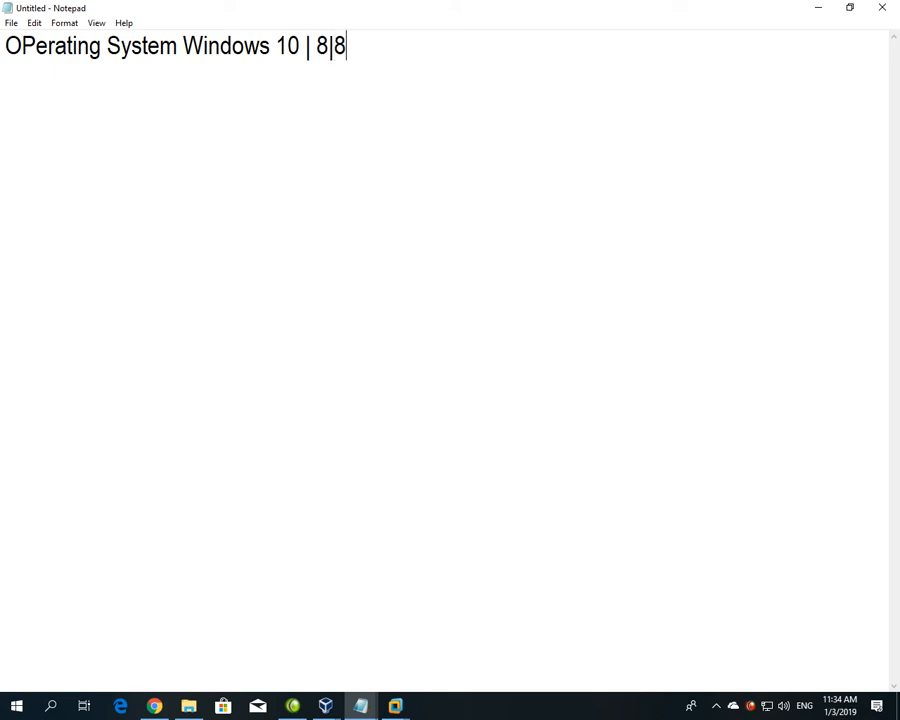
pyautogui.write('.1|7.Vi')
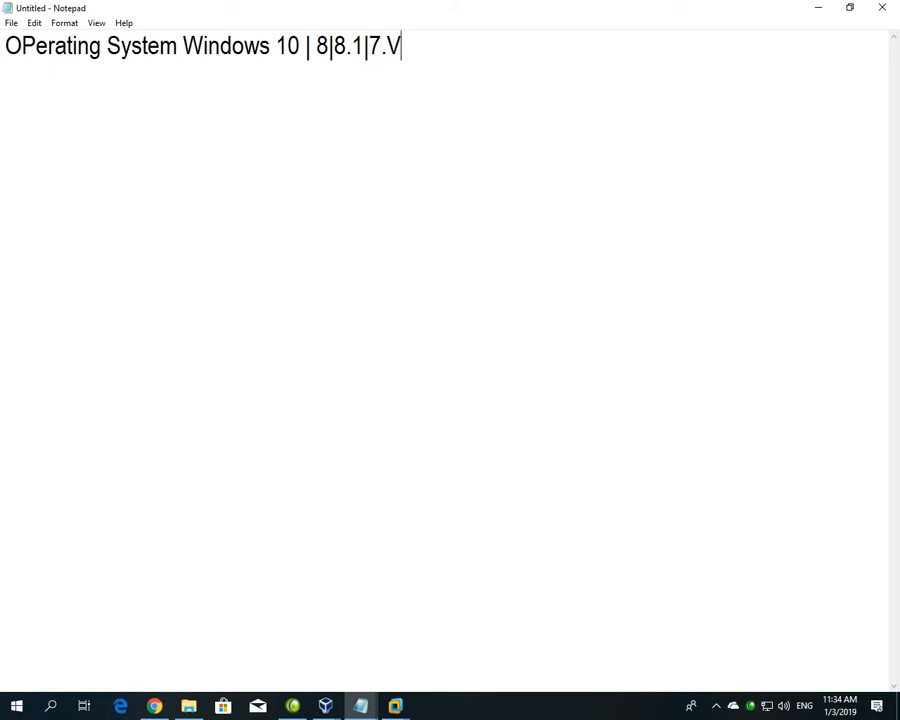
pyautogui.press('BackSpace')
pyautogui.press('BackSpace')
pyautogui.press('BackSpace')
pyautogui.write('|Vista|XP')
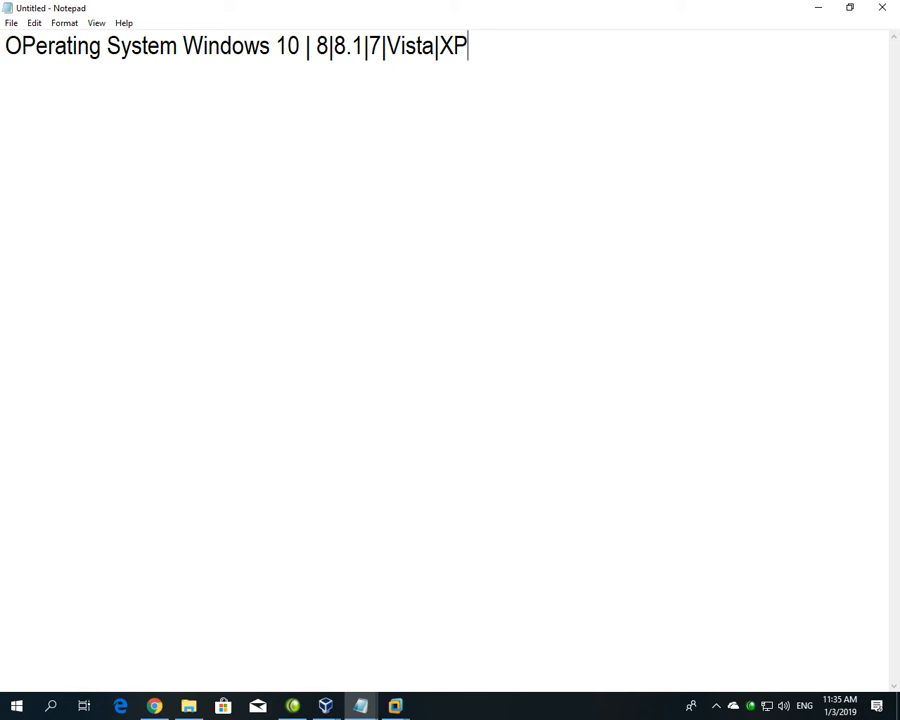
# Minimize Notepad, check the Windows edition in This PC's system properties, and minimize the System window.
pyautogui.click(818, 7)
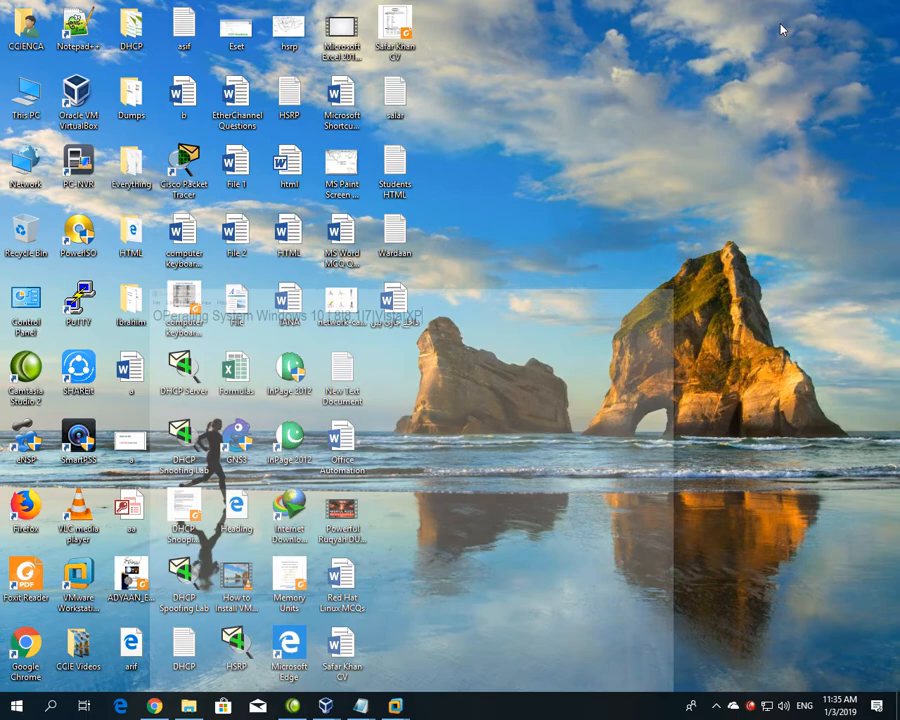
pyautogui.rightClick(33, 101)
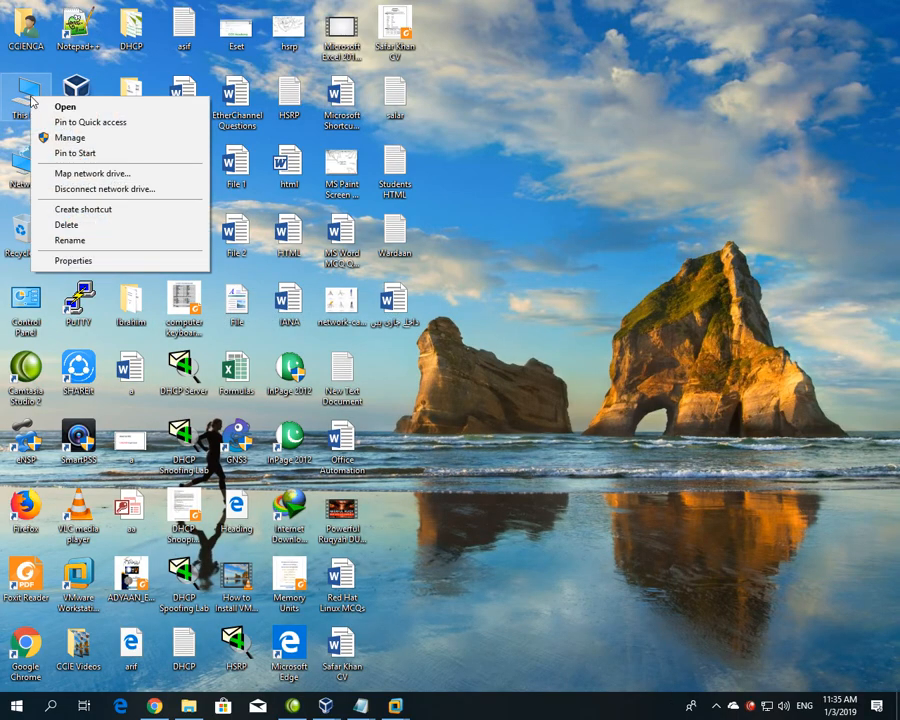
pyautogui.click(120, 266)
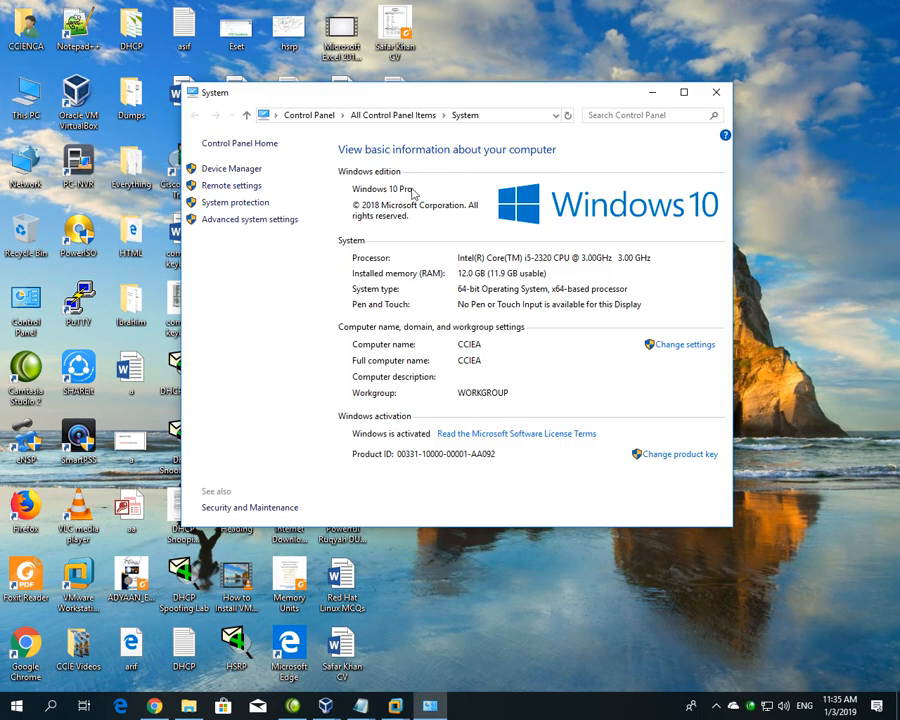
pyautogui.click(653, 93)
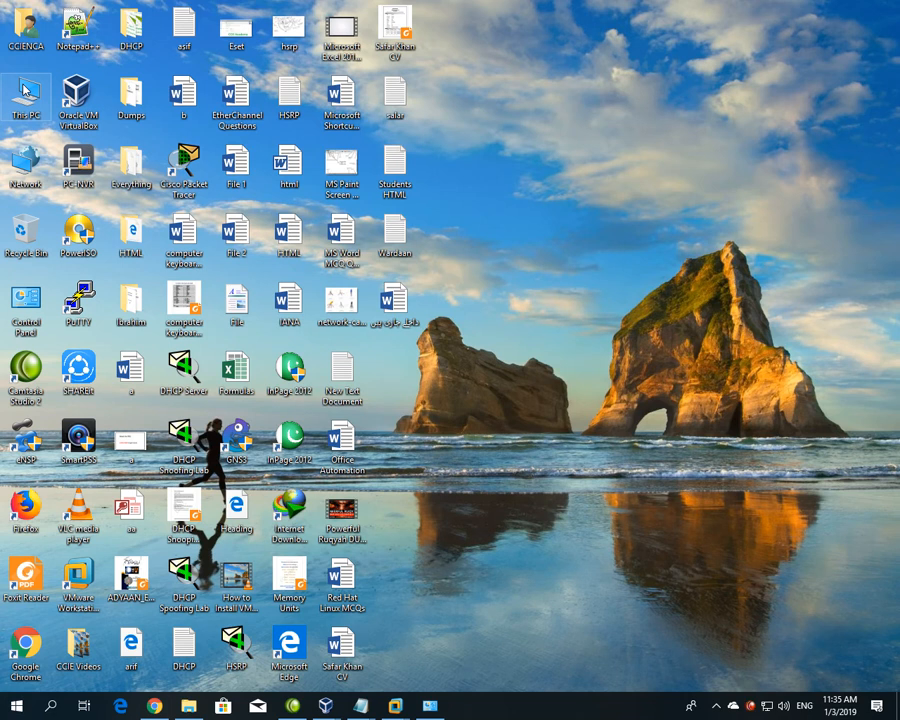
# Bring back the untitled Notepad document and close the three open Serial Key Notepad windows.
pyautogui.click(360, 705)
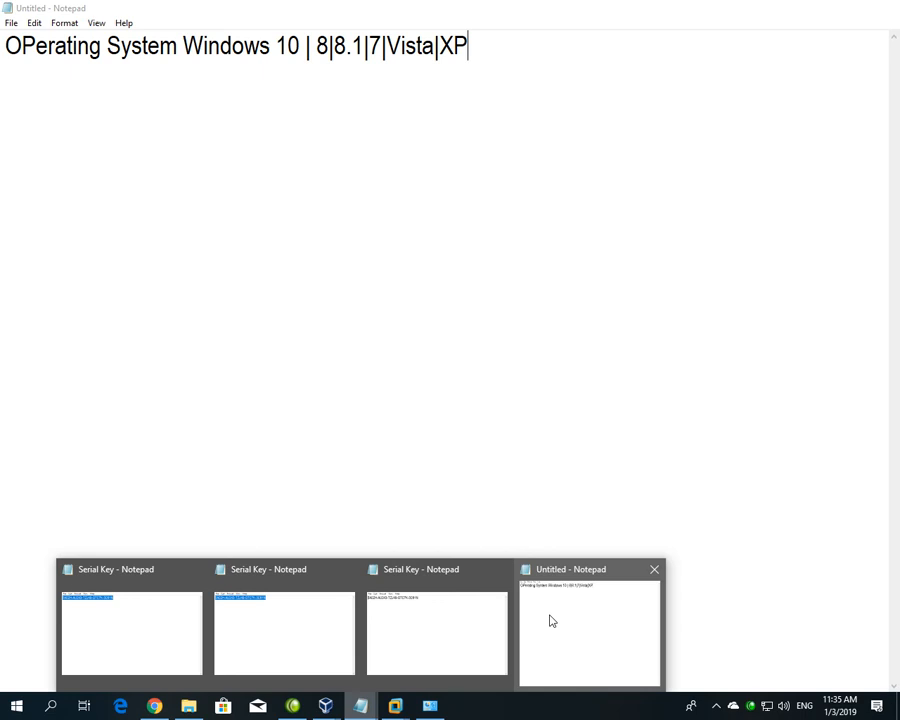
pyautogui.click(551, 620)
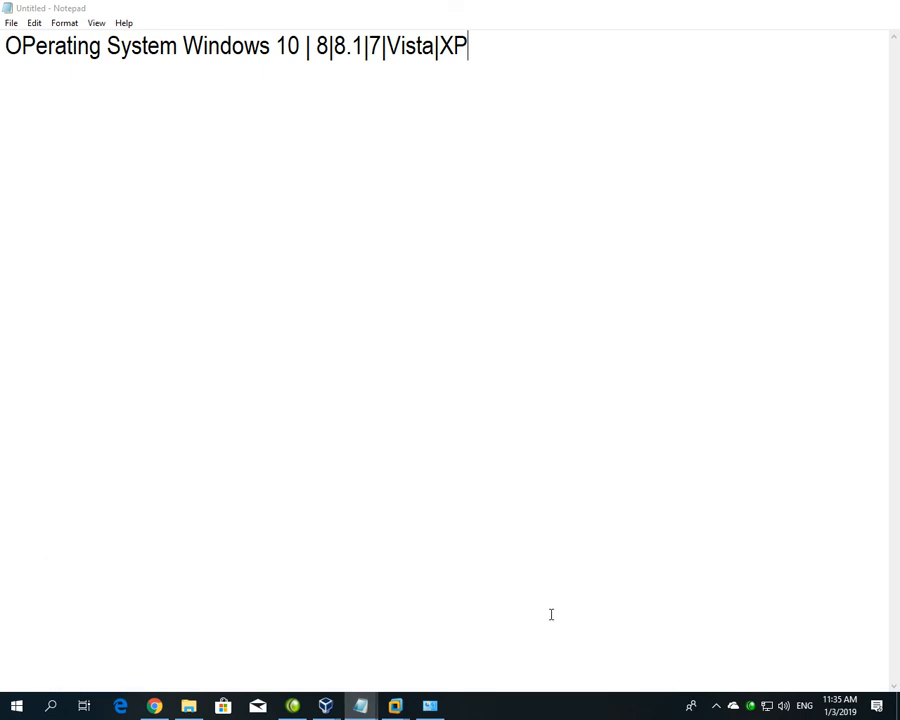
pyautogui.click(360, 705)
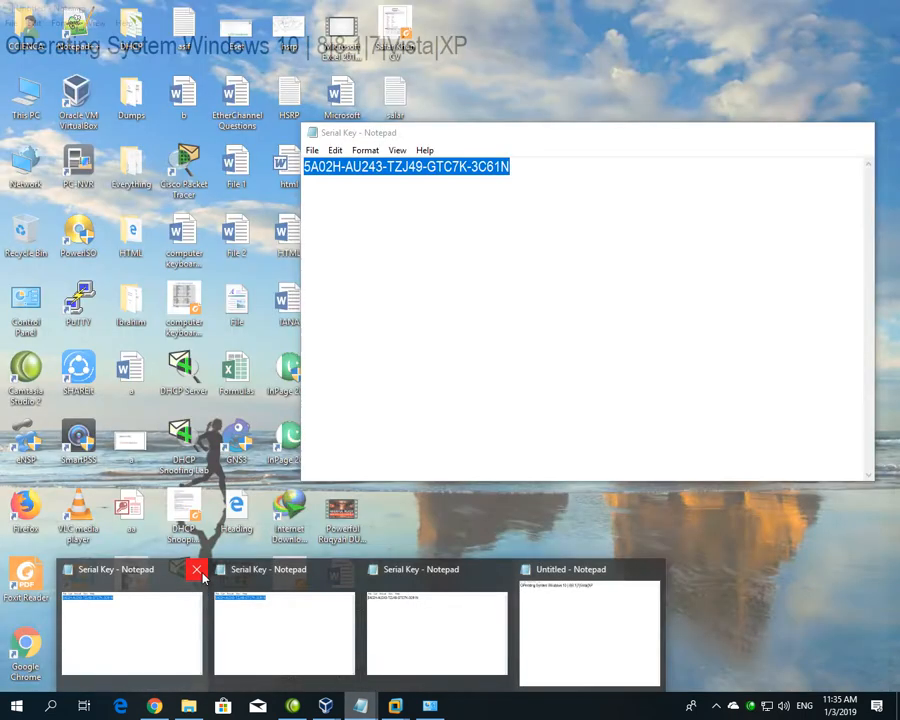
pyautogui.click(196, 569)
pyautogui.click(272, 569)
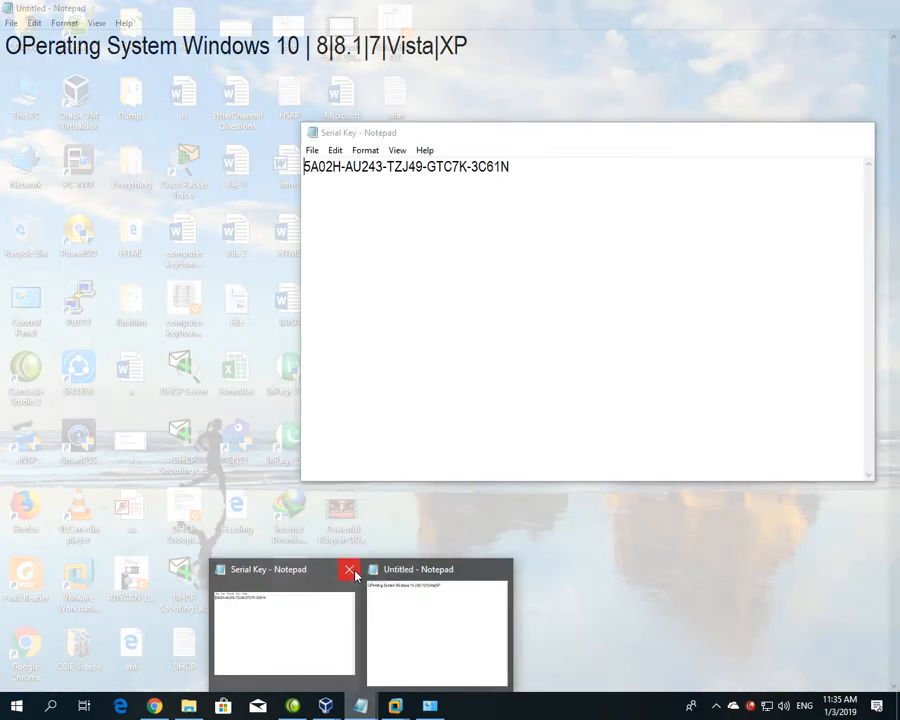
pyautogui.click(349, 569)
# Add a second line reading "Boot Drive" below the list of Windows versions.
pyautogui.press('Return')
pyautogui.write('Boot DRive')
pyautogui.press('BackSpace')
pyautogui.press('BackSpace')
pyautogui.press('BackSpace')
pyautogui.press('BackSpace')
pyautogui.write('rive')
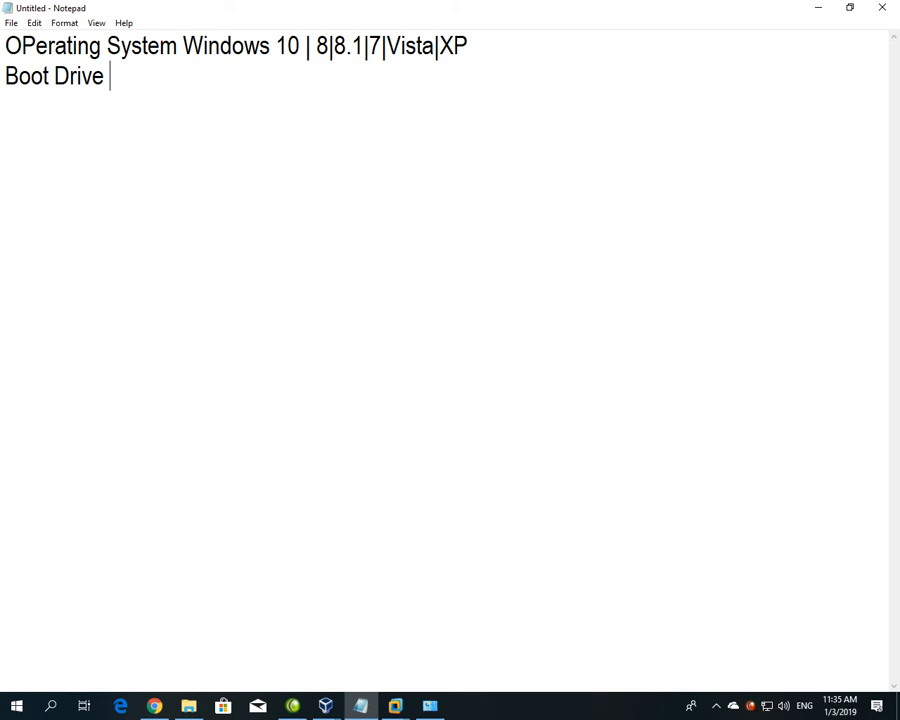
# Append "(C Drive)" in parentheses after "Boot Drive" on the second line.
pyautogui.write('C Drive')
pyautogui.press('Left')
pyautogui.press('Left')
pyautogui.press('Left')
pyautogui.press('Left')
pyautogui.press('Left')
pyautogui.press('Left')
pyautogui.press('Left')
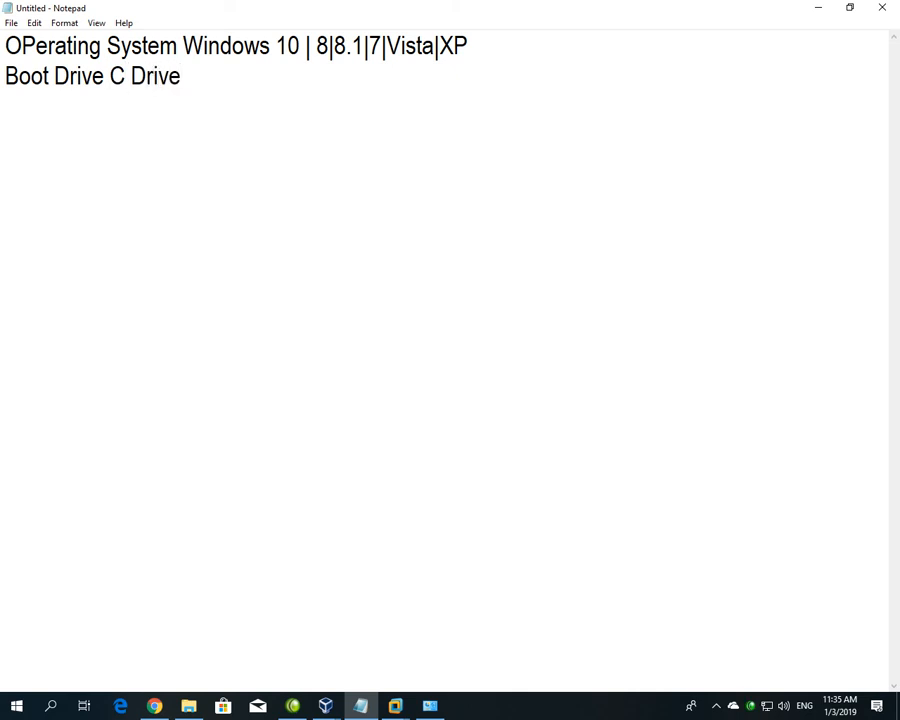
pyautogui.write('(')
pyautogui.press('Right')
pyautogui.press('Right')
pyautogui.press('Right')
pyautogui.press('Right')
pyautogui.press('Right')
pyautogui.press('Right')
pyautogui.press('Right')
pyautogui.write(')')
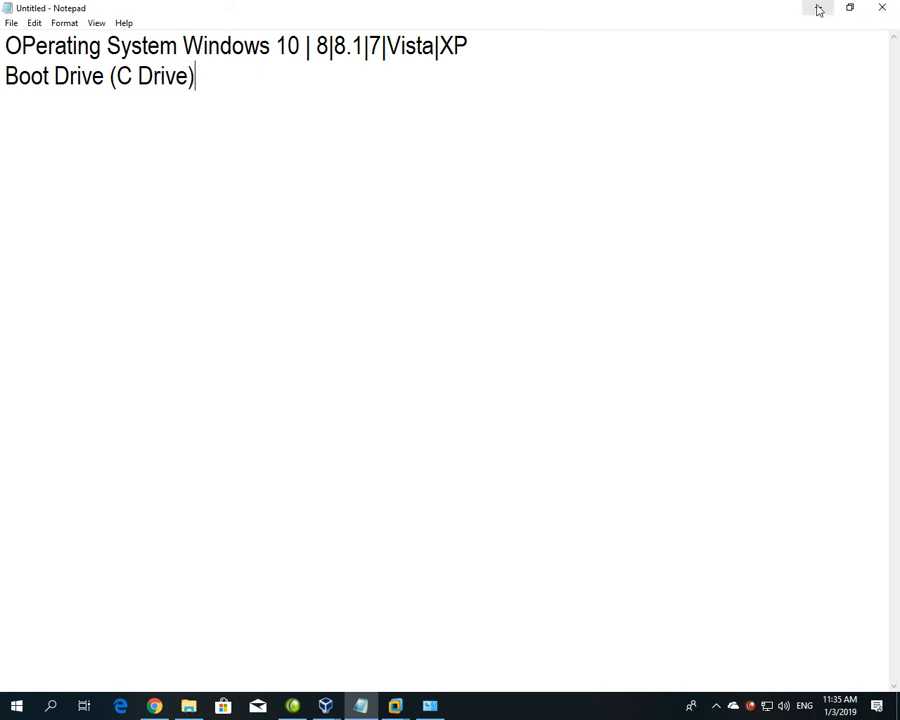
# Examine the Local Disk (C:) drive in This PC with Magnifier at 300%, close Magnifier and minimize the window.
pyautogui.click(818, 7)
pyautogui.doubleClick(25, 100)
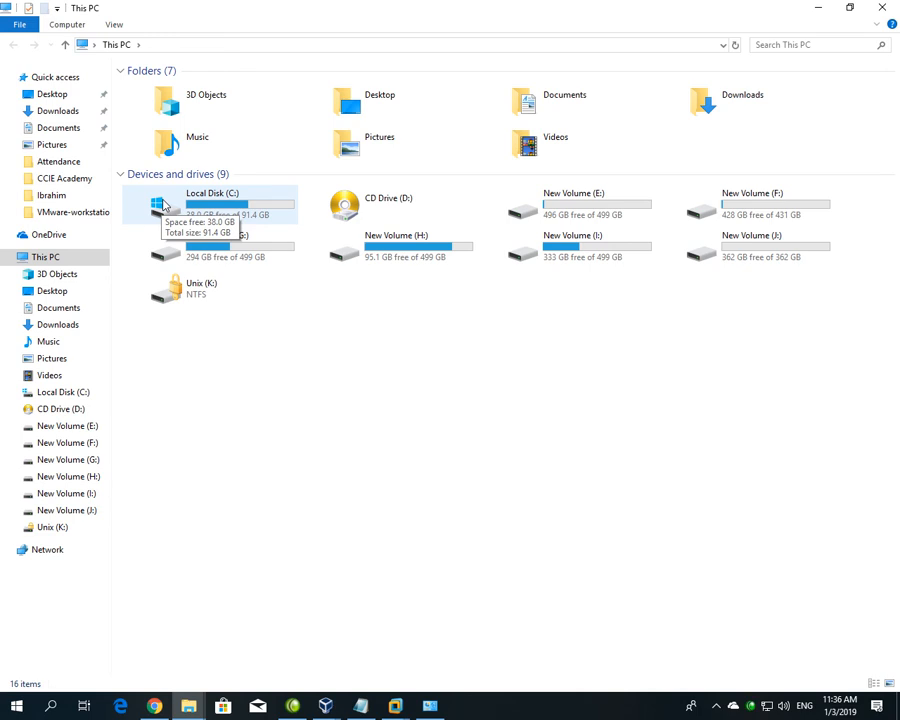
pyautogui.press('super+plus')
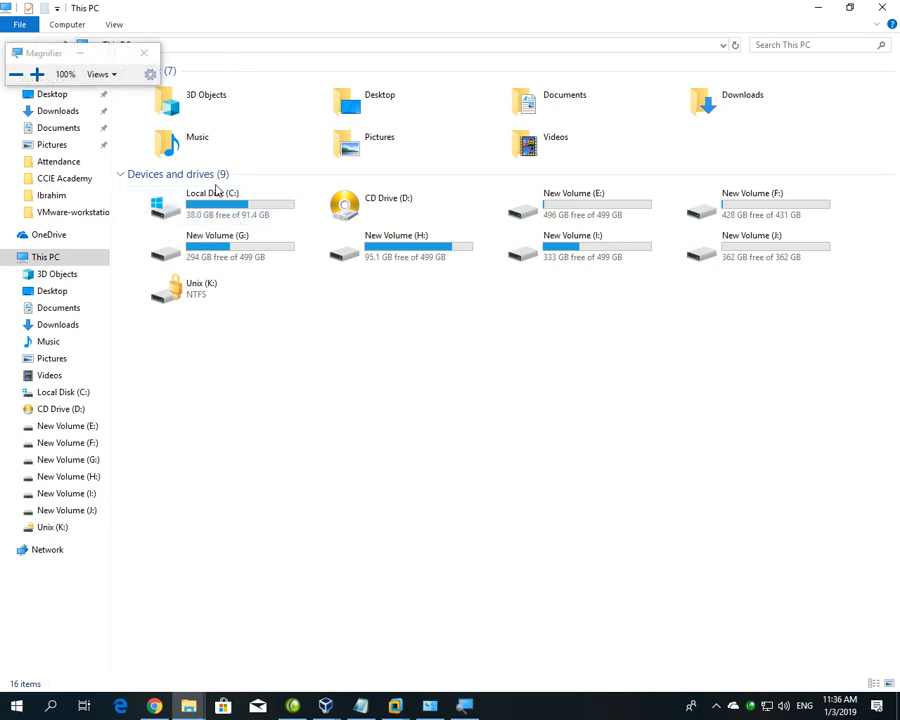
pyautogui.press('super+plus')
pyautogui.press('super+plus')
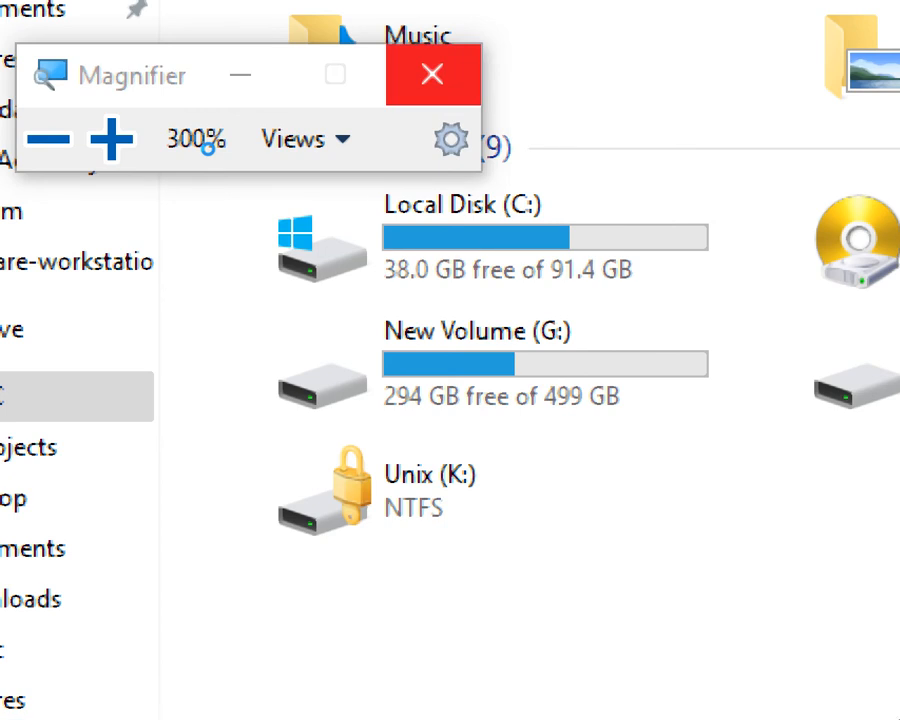
pyautogui.click(432, 78)
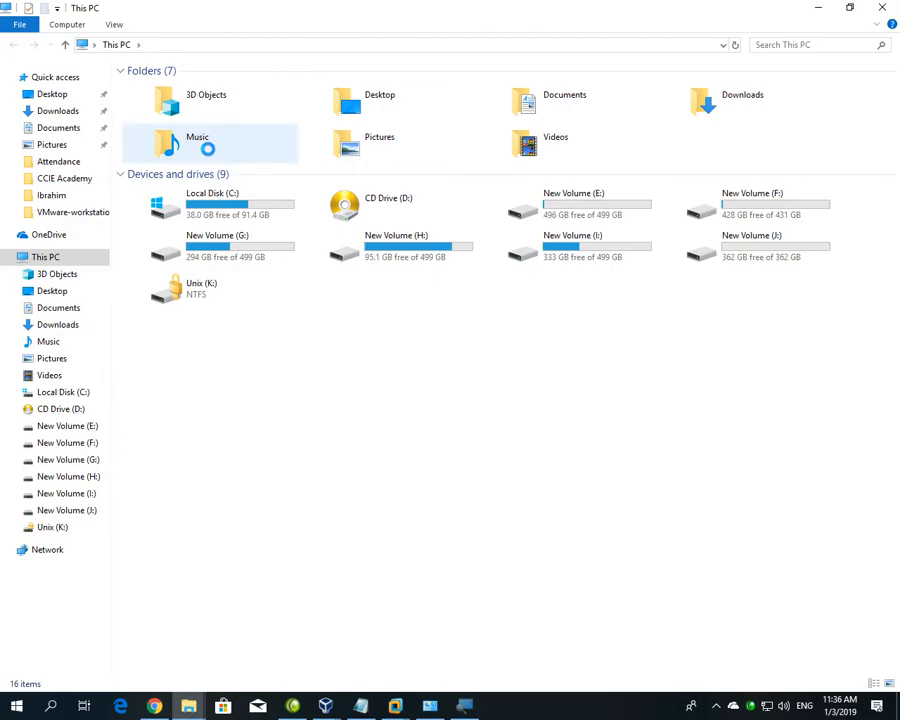
pyautogui.click(820, 7)
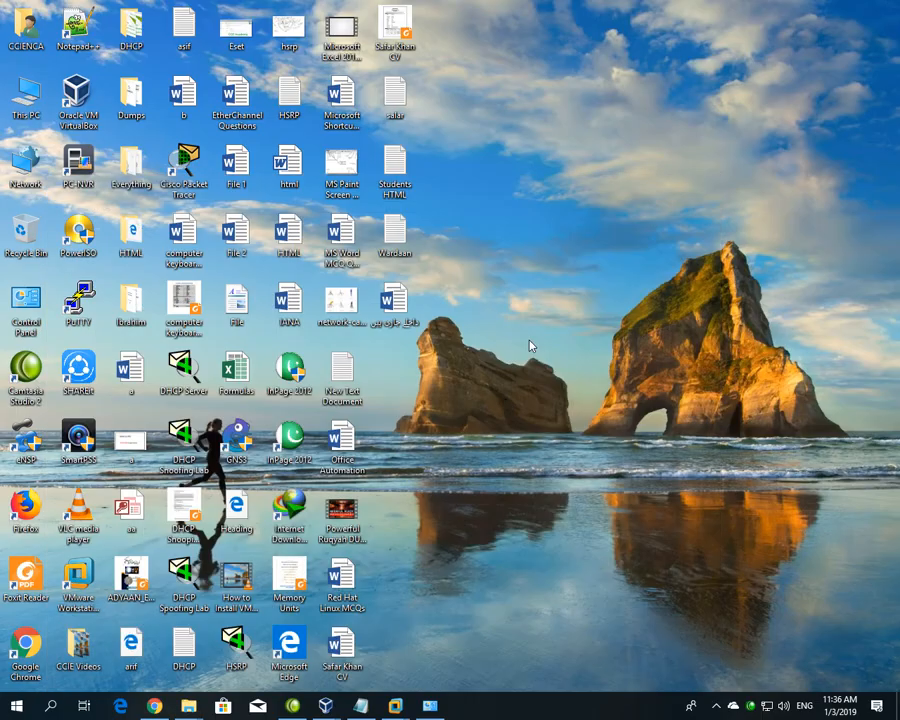
# Check the Windows edition and the Computer drives in the running Windows7 VirtualBox machine, and minimize the machine.
pyautogui.moveTo(335, 695)
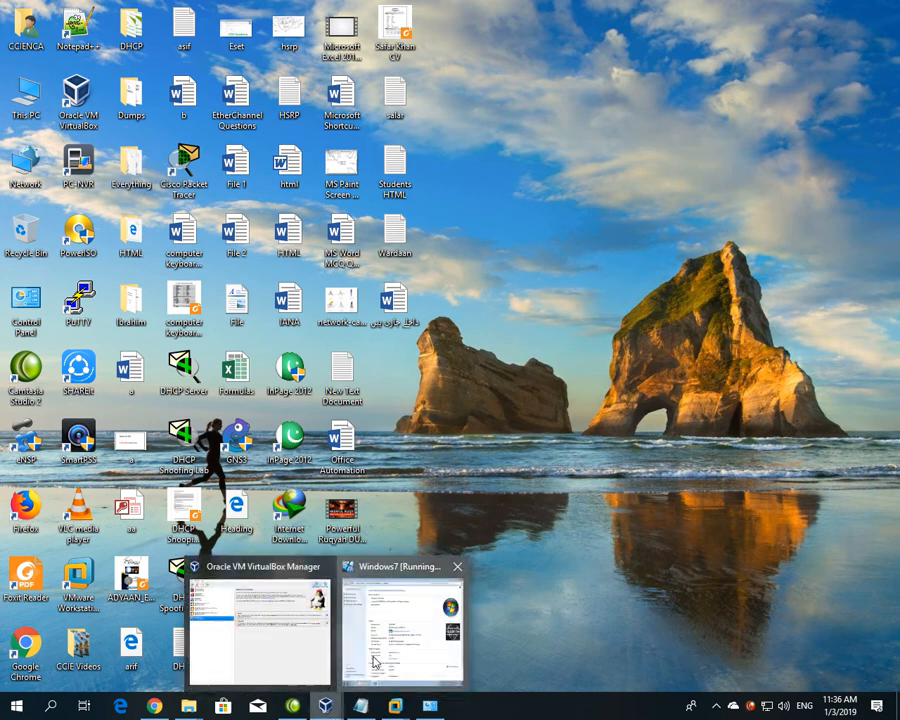
pyautogui.click(400, 625)
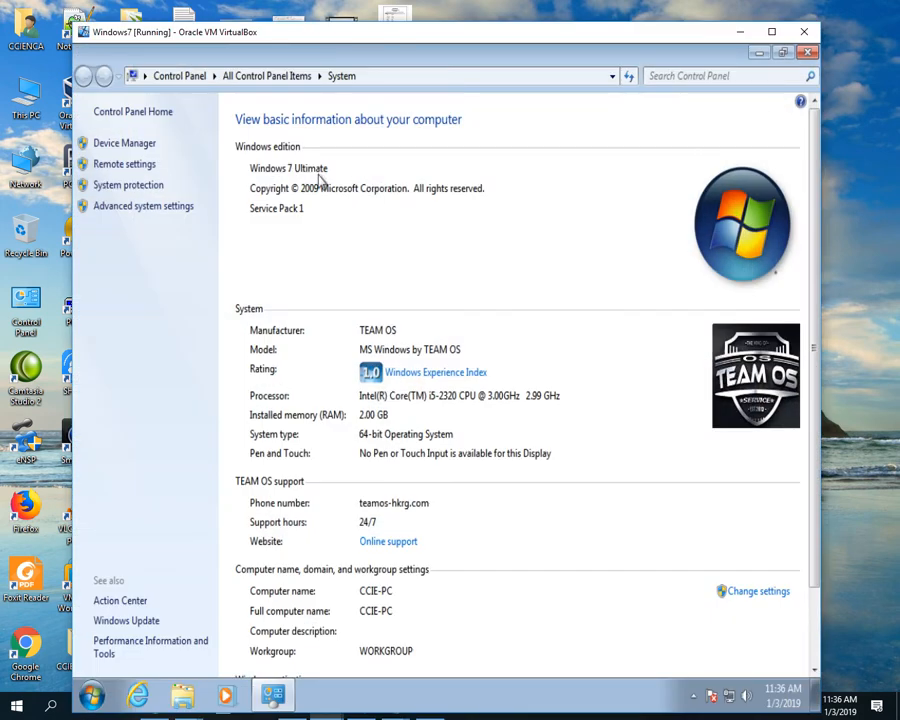
pyautogui.click(807, 53)
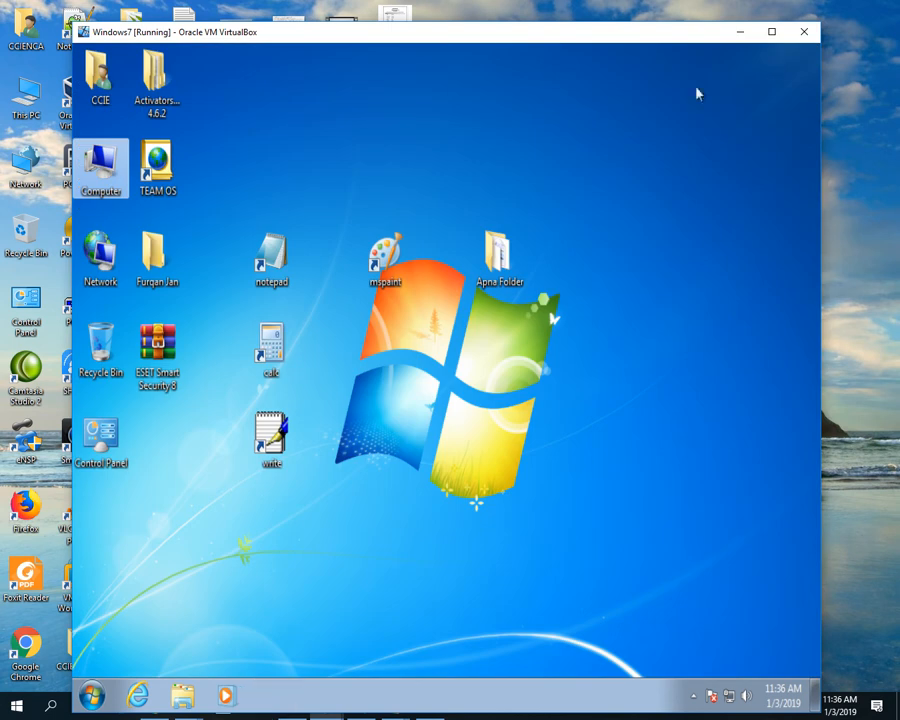
pyautogui.doubleClick(99, 160)
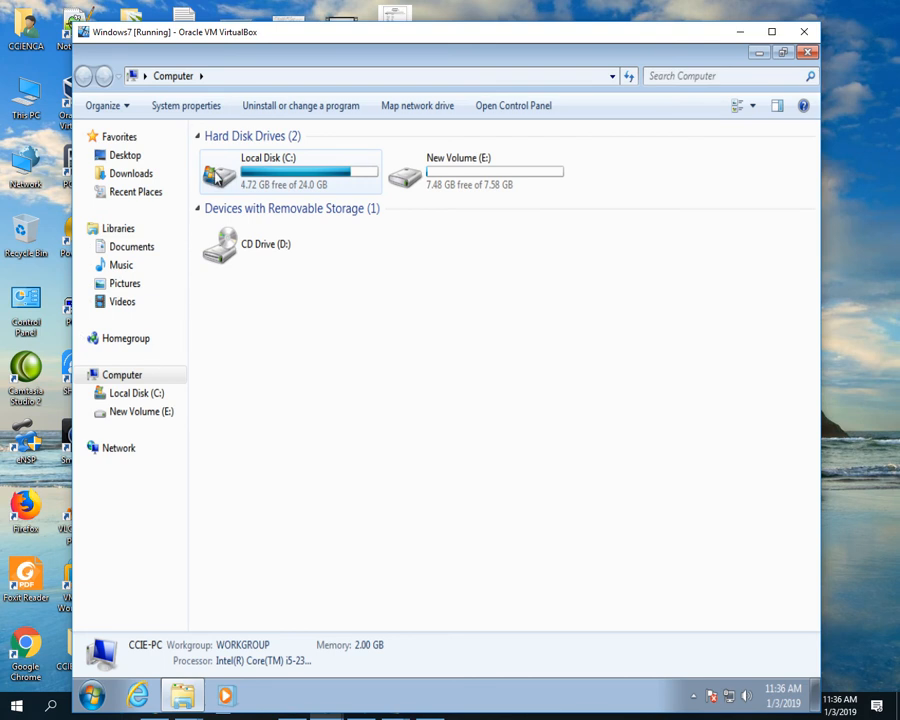
pyautogui.click(740, 31)
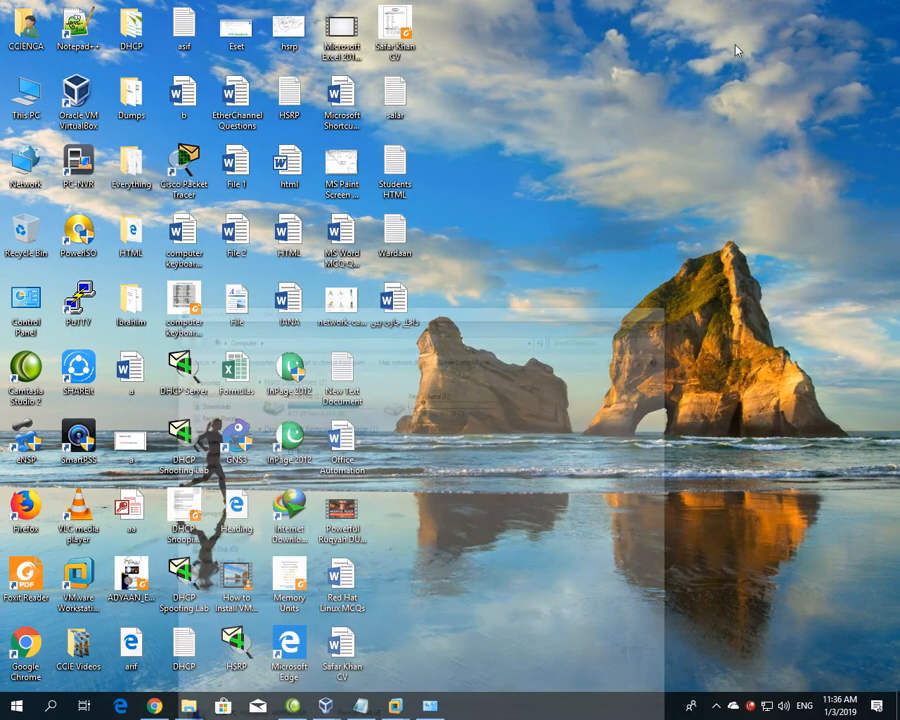
# Switch to the Windows XP Professional virtual machine in VMware, check its General system properties, and close the dialog.
pyautogui.moveTo(395, 704)
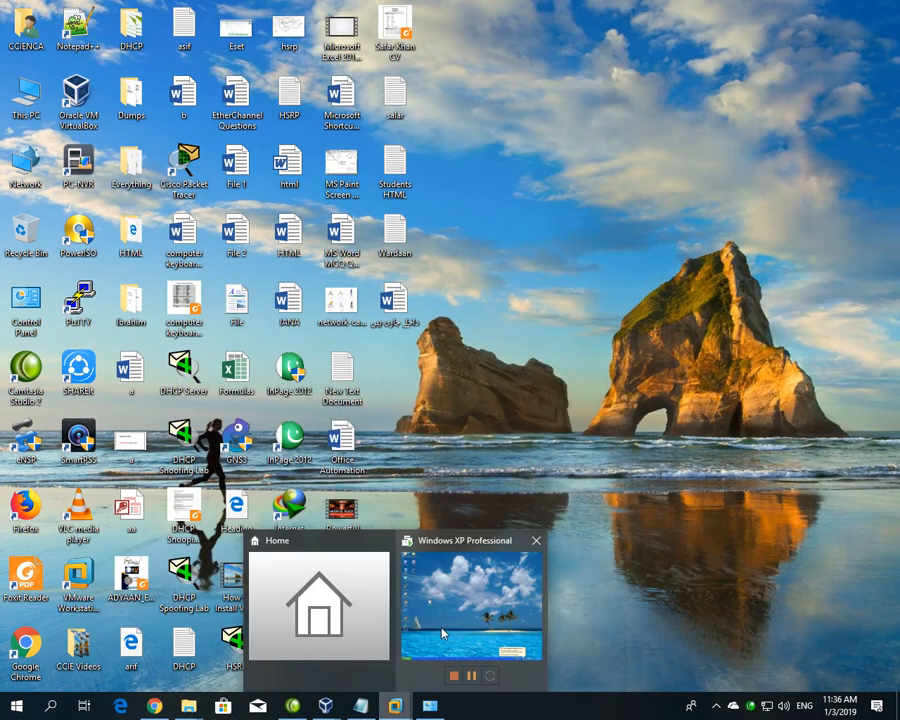
pyautogui.click(470, 605)
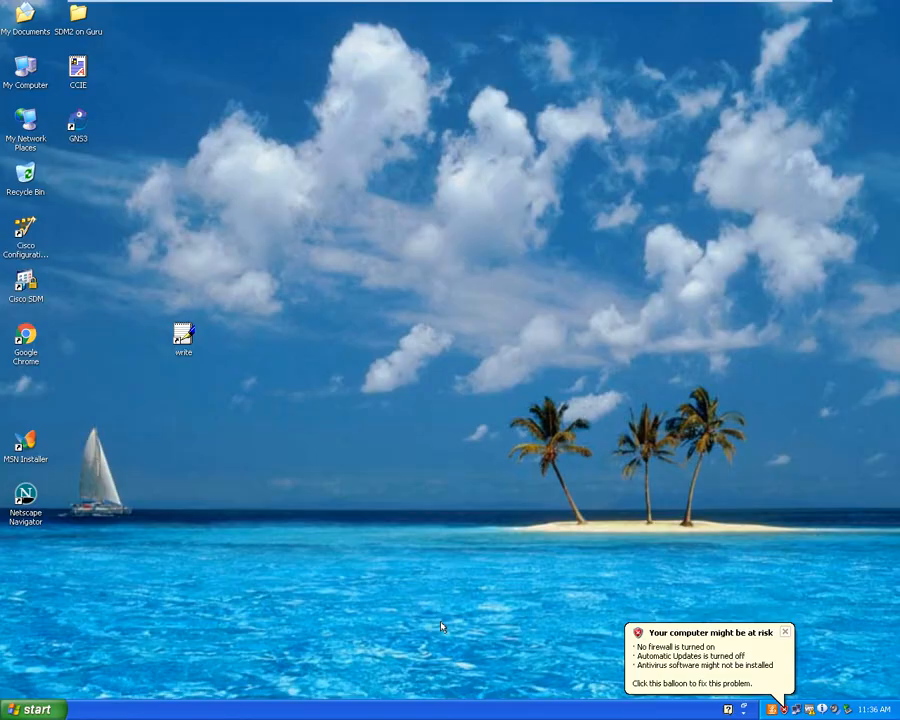
pyautogui.rightClick(32, 75)
pyautogui.click(91, 210)
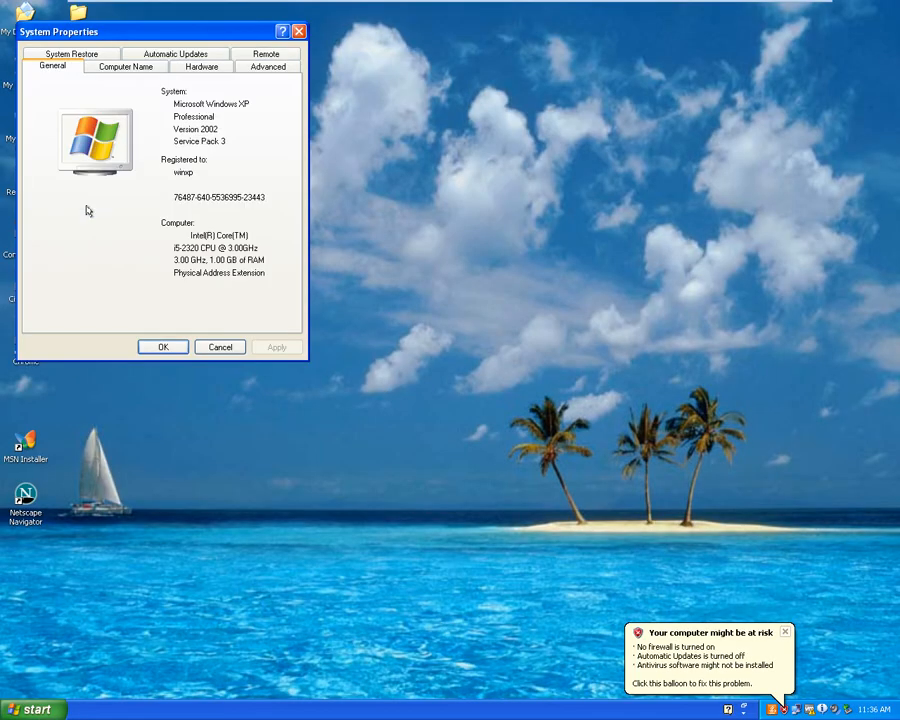
pyautogui.click(165, 346)
# Show the hidden contents of Local Disk (C:) in the Windows XP machine, close the folder and leave the virtual machine.
pyautogui.doubleClick(33, 67)
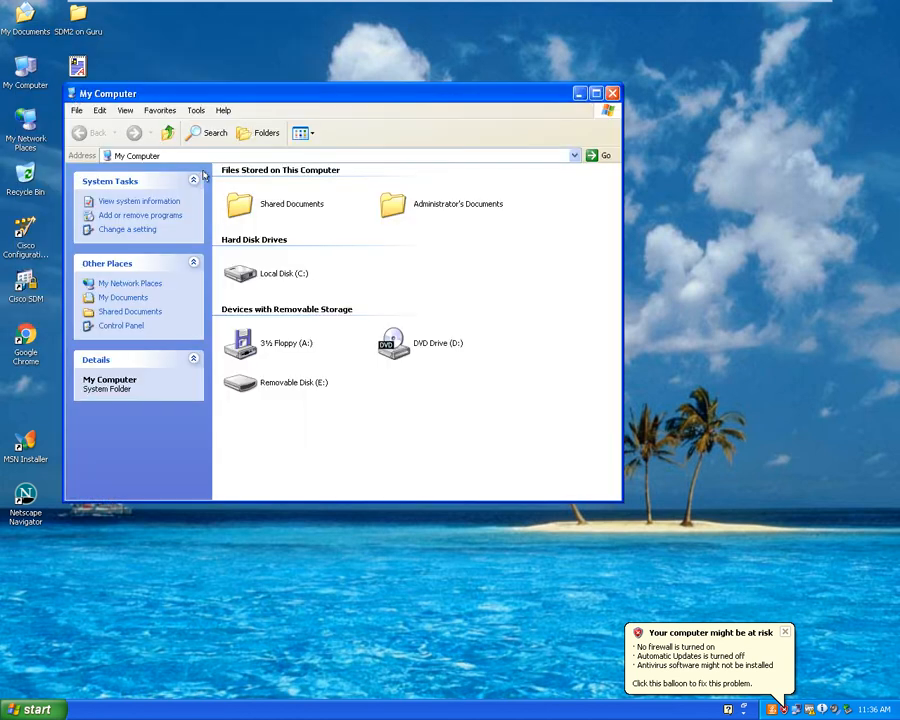
pyautogui.moveTo(298, 280)
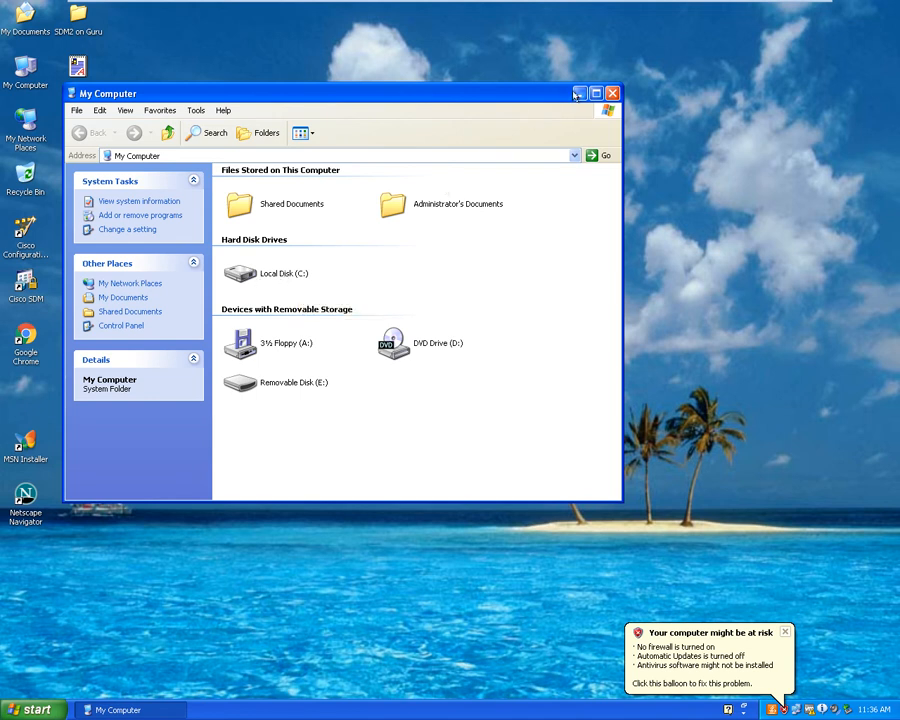
pyautogui.doubleClick(331, 98)
pyautogui.doubleClick(238, 186)
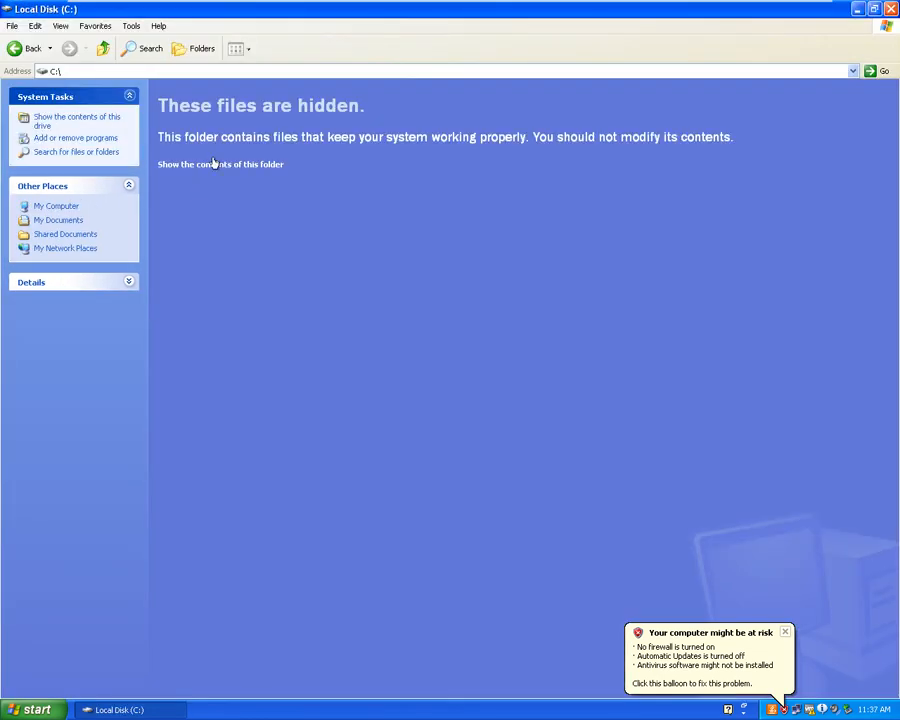
pyautogui.click(213, 163)
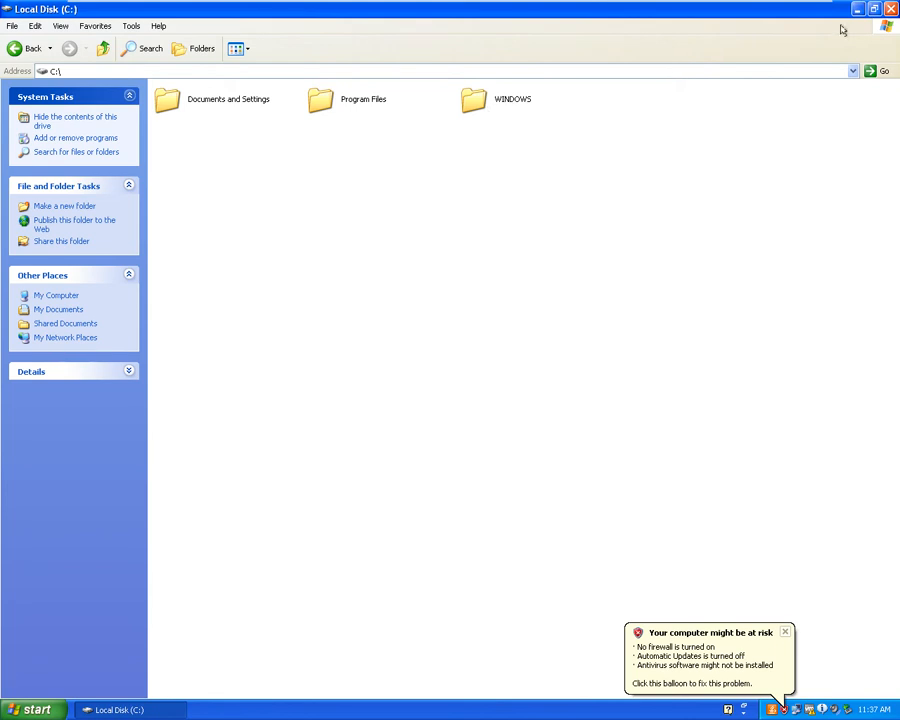
pyautogui.click(890, 8)
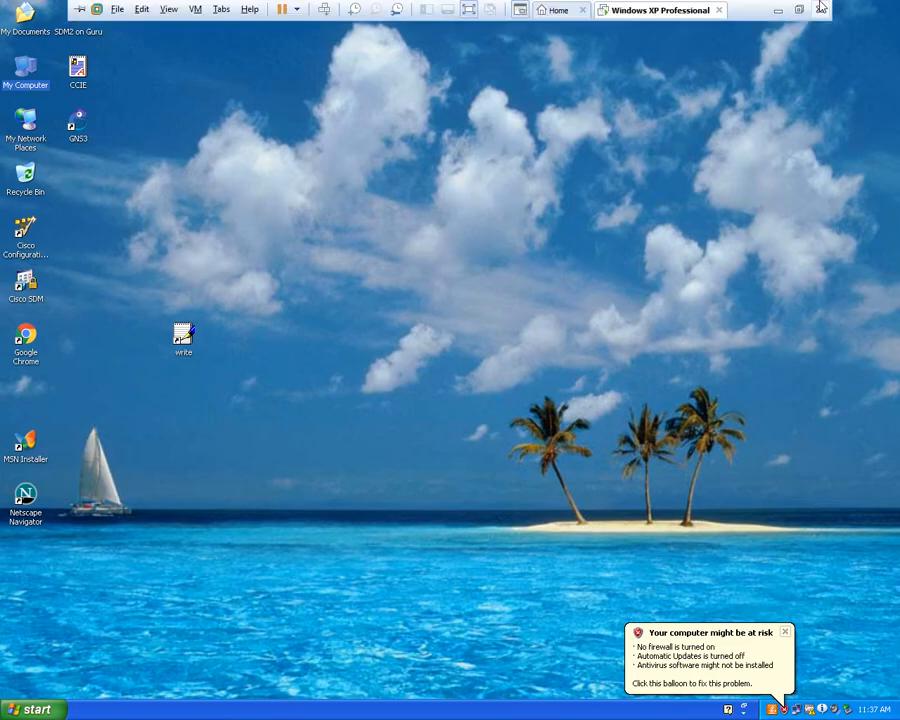
pyautogui.click(814, 7)
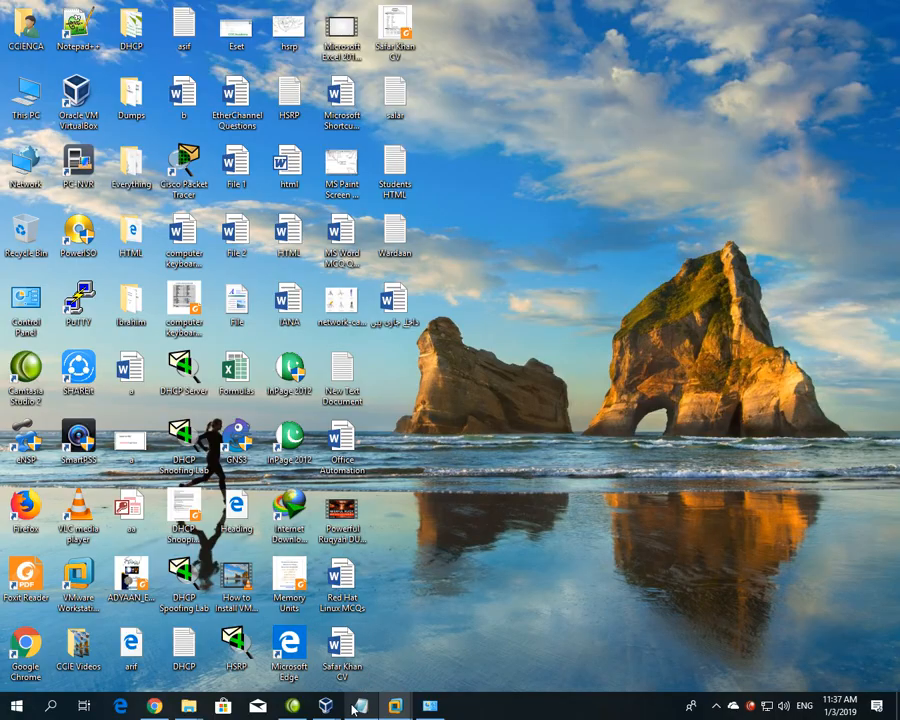
# Locate the Windows folder on Local Disk (C:) of the host computer and close the window.
pyautogui.doubleClick(27, 108)
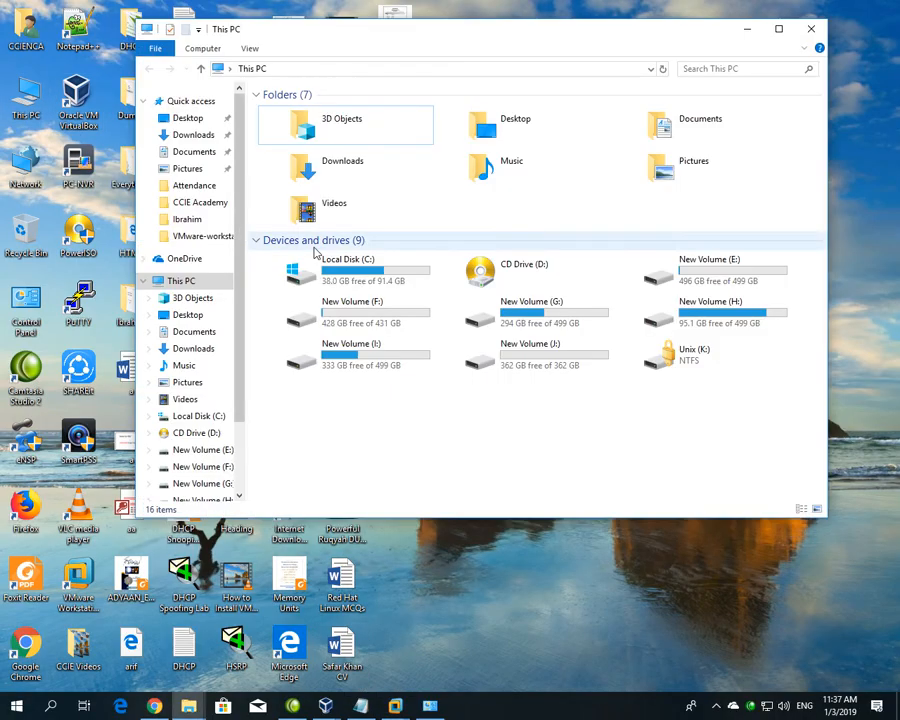
pyautogui.doubleClick(353, 268)
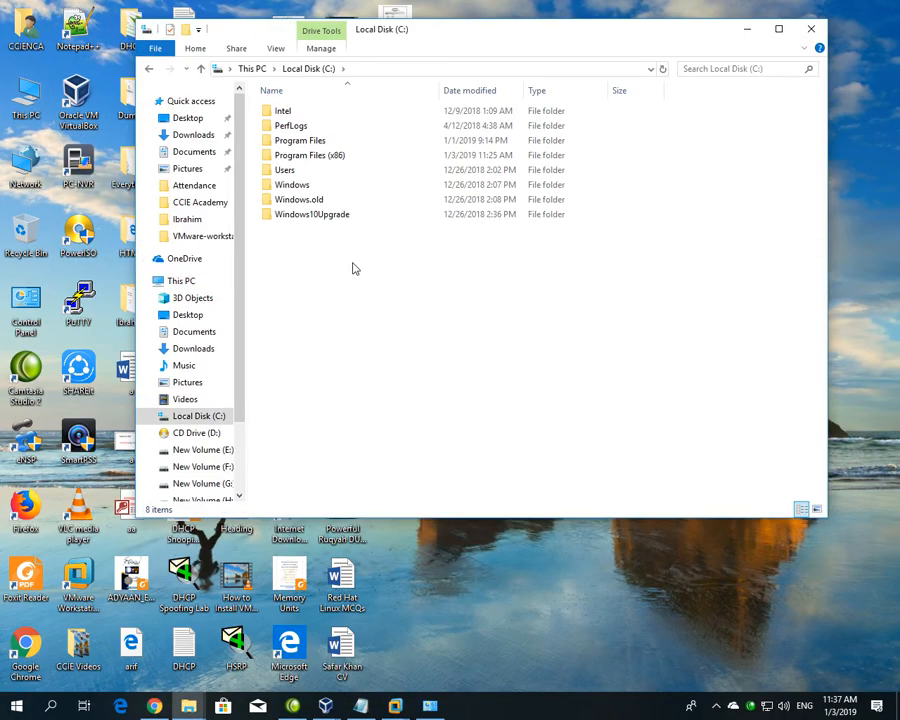
pyautogui.click(298, 192)
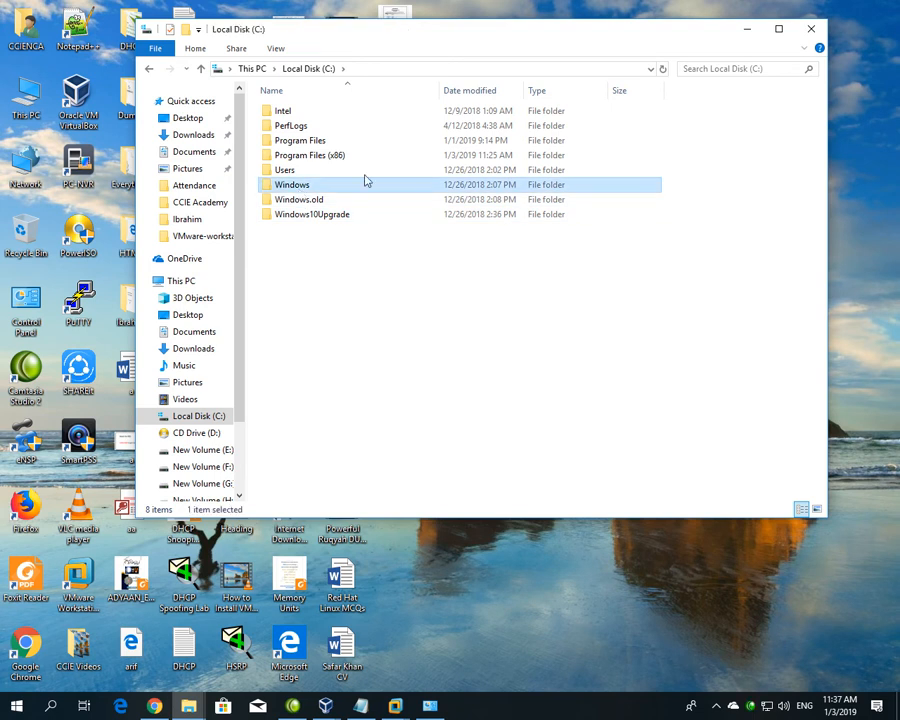
pyautogui.click(808, 29)
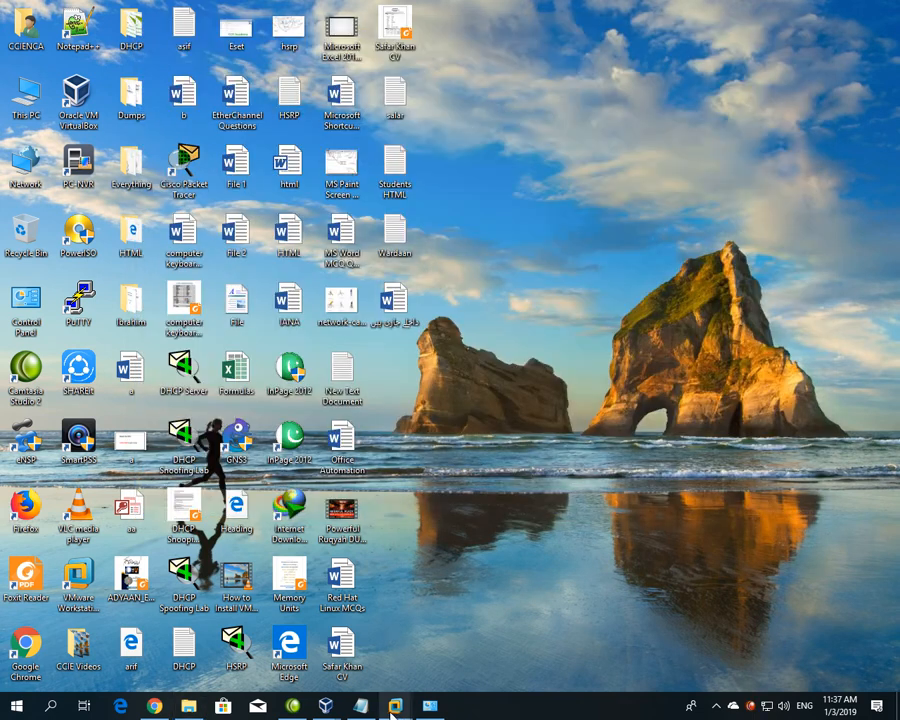
# Locate the Windows folder on Local Disk (C:) in the Windows7 VirtualBox machine, minimize the folder window and the machine.
pyautogui.moveTo(394, 706)
pyautogui.moveTo(326, 706)
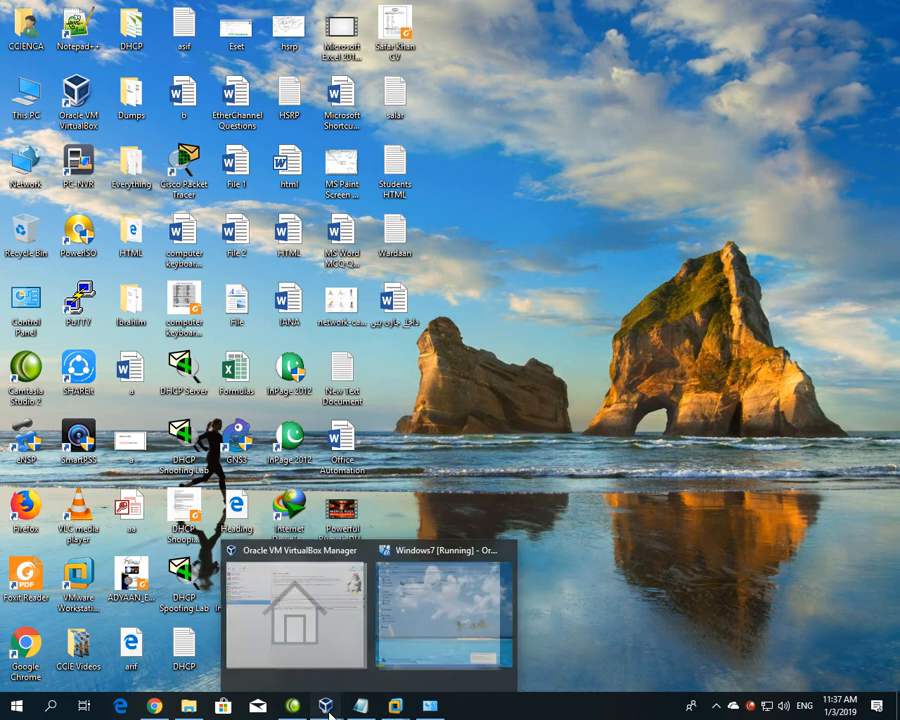
pyautogui.click(366, 655)
pyautogui.doubleClick(266, 175)
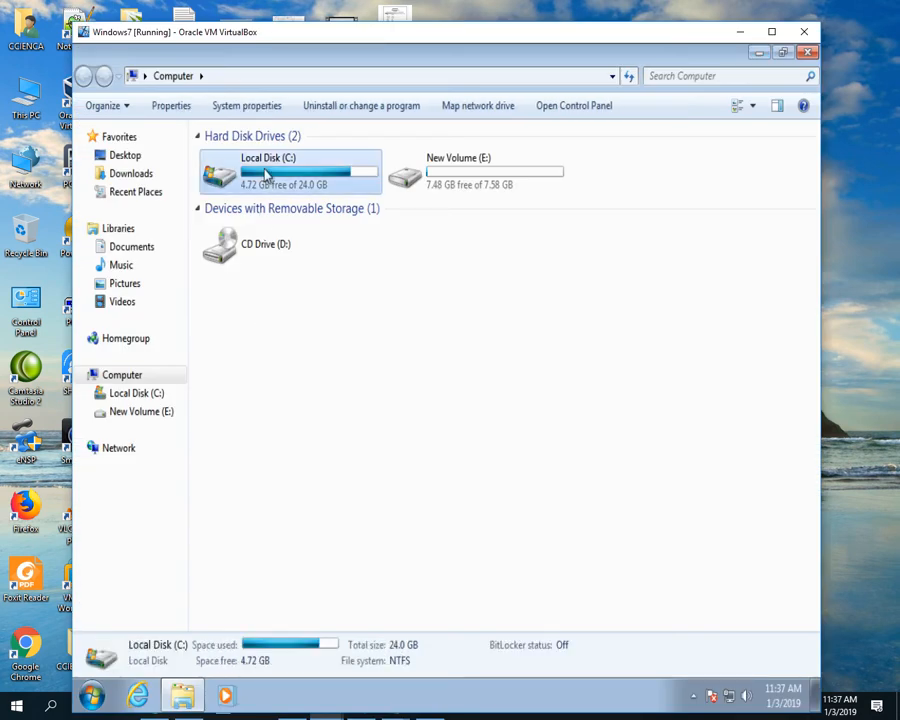
pyautogui.click(249, 236)
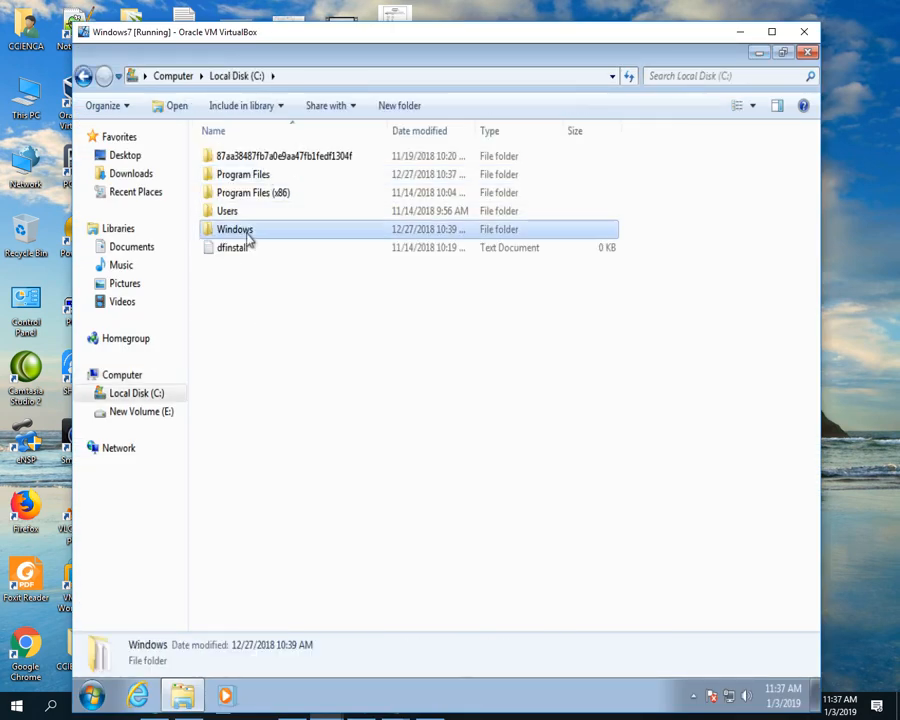
pyautogui.click(294, 318)
pyautogui.click(759, 55)
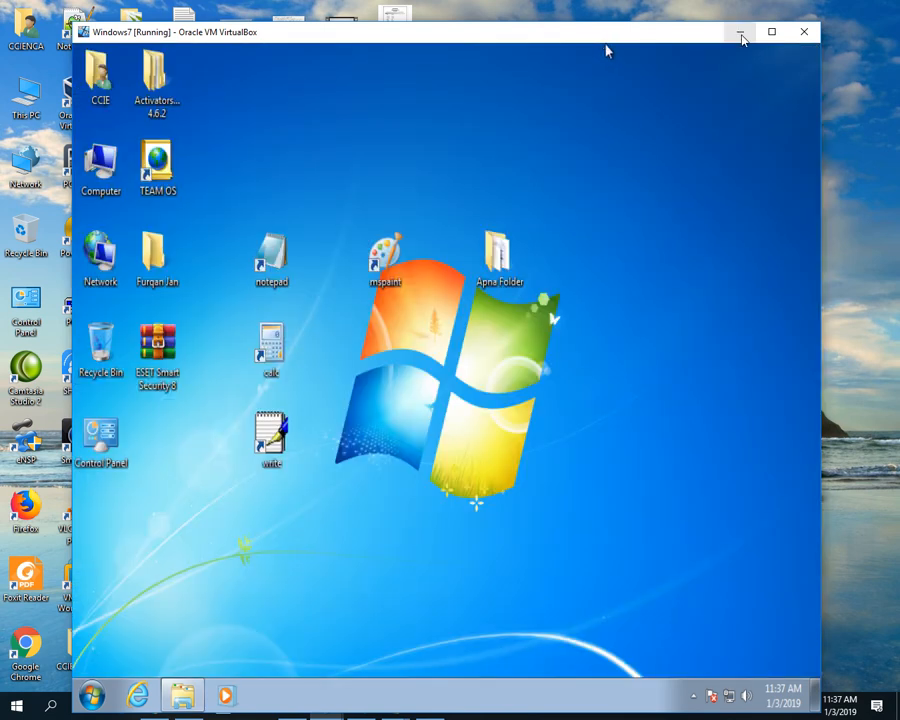
pyautogui.click(740, 32)
# Refresh the host desktop and indicate its icons with a selection box, clearing the selection.
pyautogui.rightClick(579, 148)
pyautogui.click(601, 188)
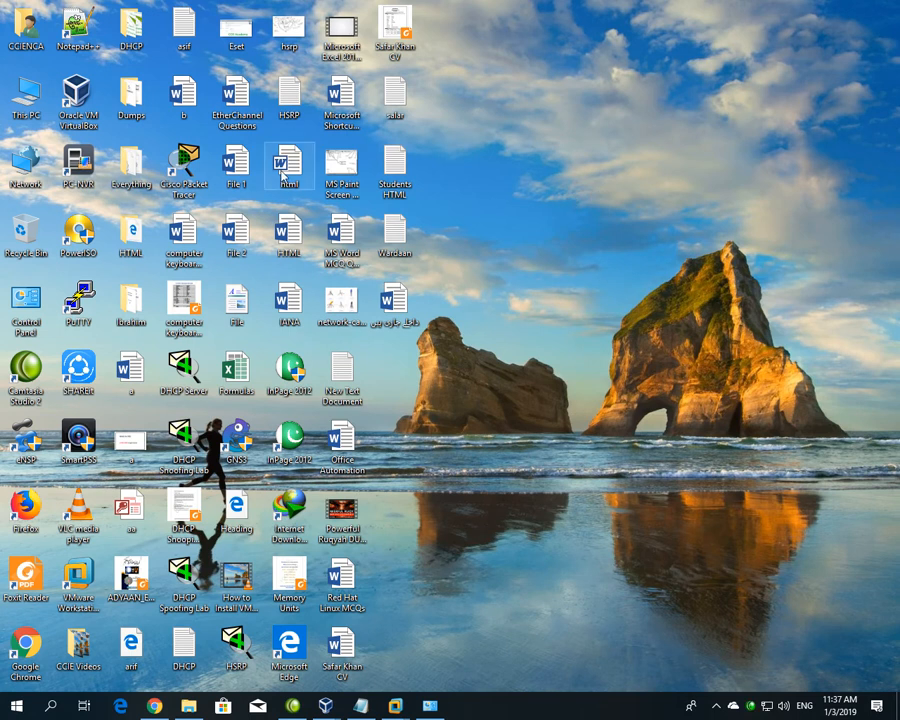
pyautogui.moveTo(515, 57); pyautogui.dragTo(102, 628)
pyautogui.click(483, 470)
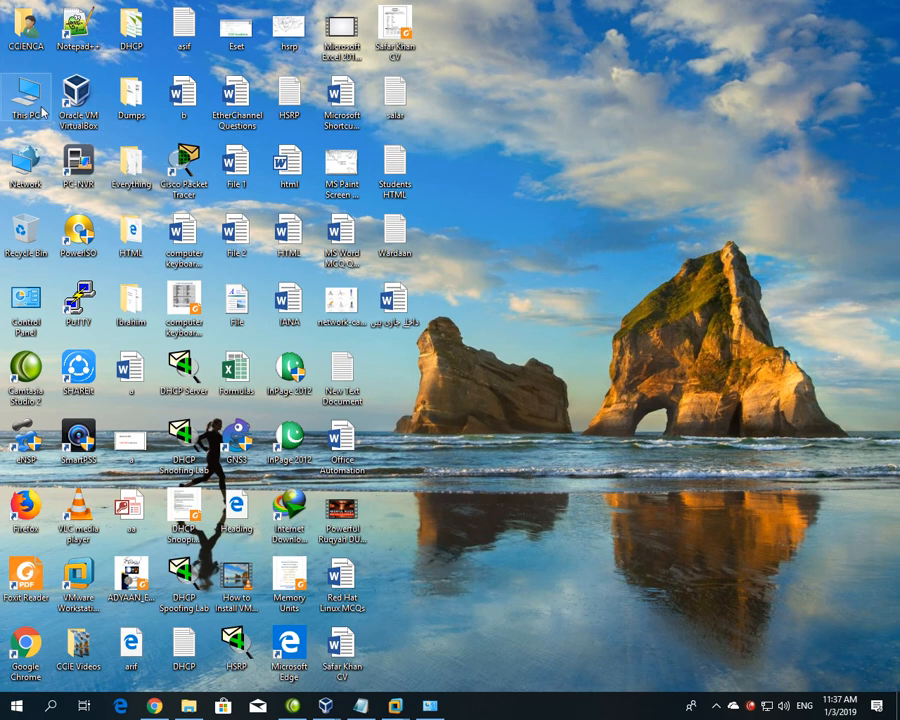
# Open the user profile folder from the desktop, point out its Documents folder, and close the window.
pyautogui.doubleClick(25, 28)
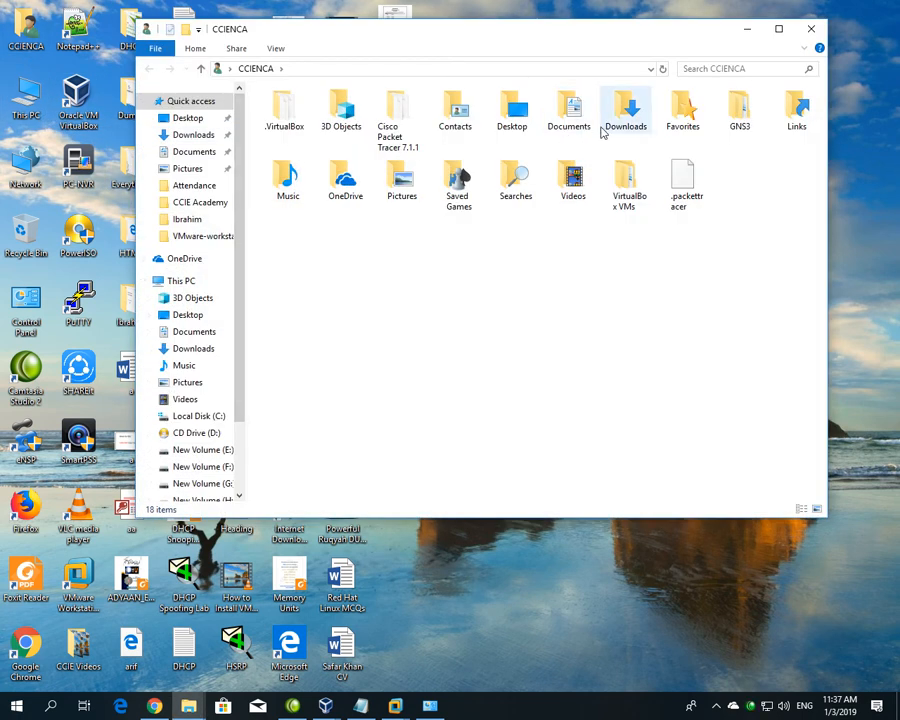
pyautogui.click(577, 133)
pyautogui.click(498, 277)
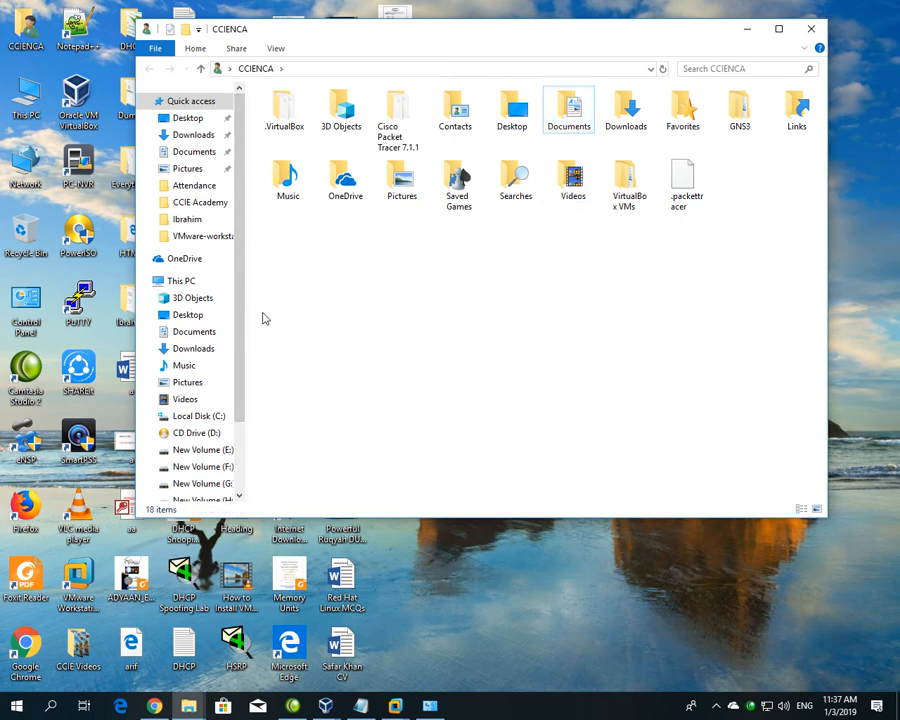
pyautogui.click(811, 28)
# Open This PC in a maximized window and point out Local Disk (C:) among the drives.
pyautogui.doubleClick(26, 90)
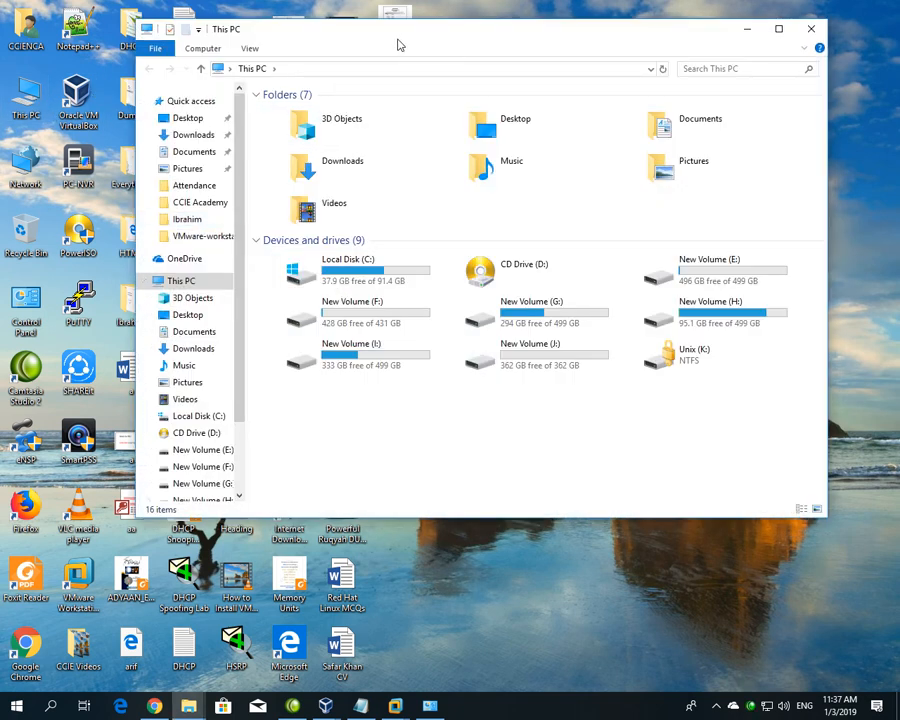
pyautogui.doubleClick(397, 38)
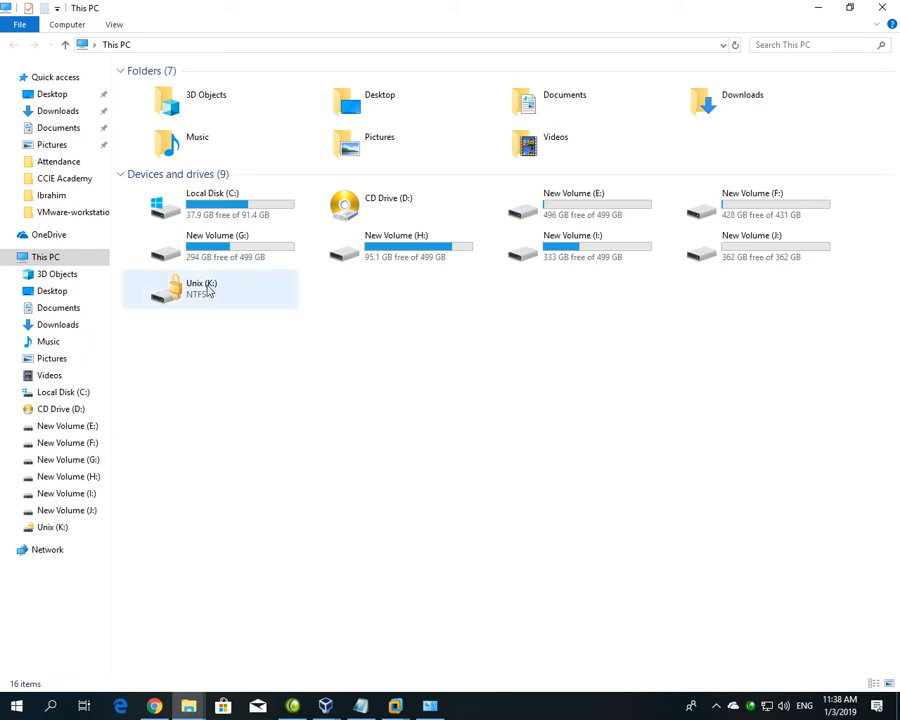
pyautogui.click(249, 213)
pyautogui.click(263, 364)
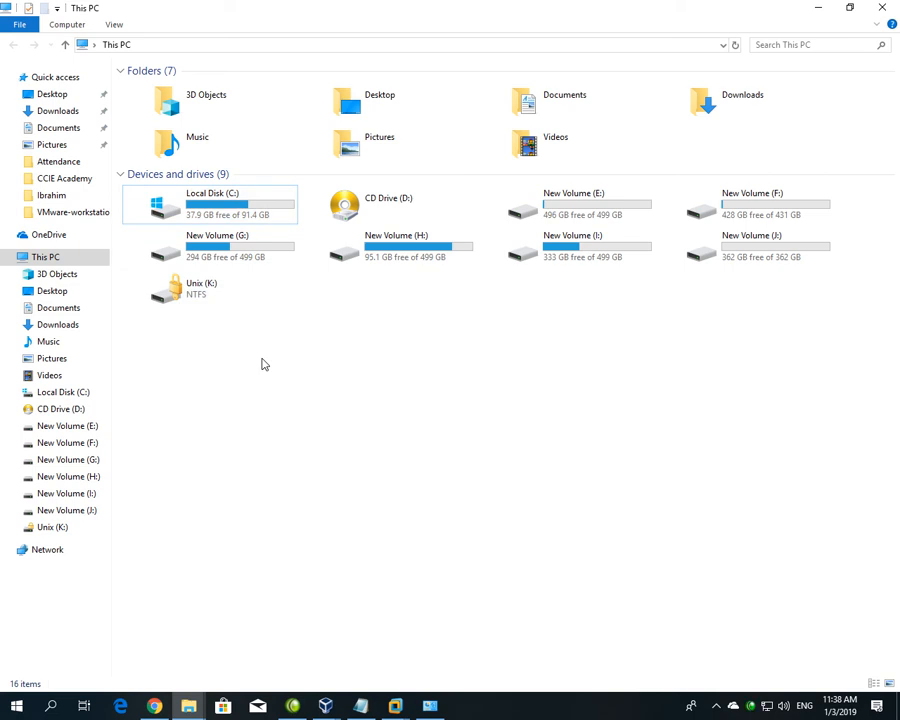
pyautogui.click(242, 216)
pyautogui.click(270, 357)
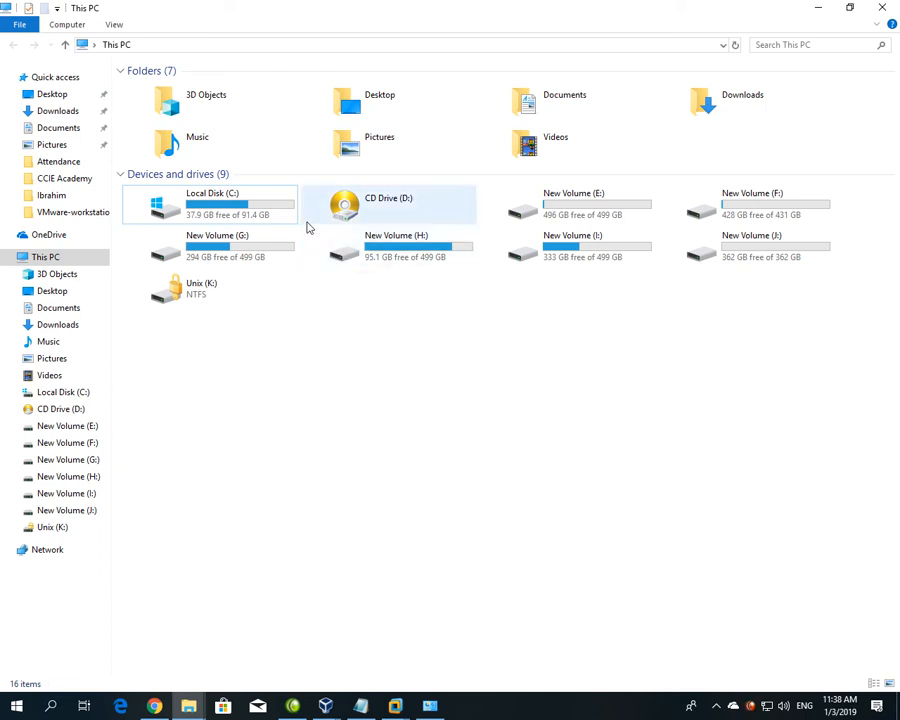
# Open Local Disk (C:), point out the Program Files (x86) and Program Files folders, and return to the desktop.
pyautogui.doubleClick(252, 215)
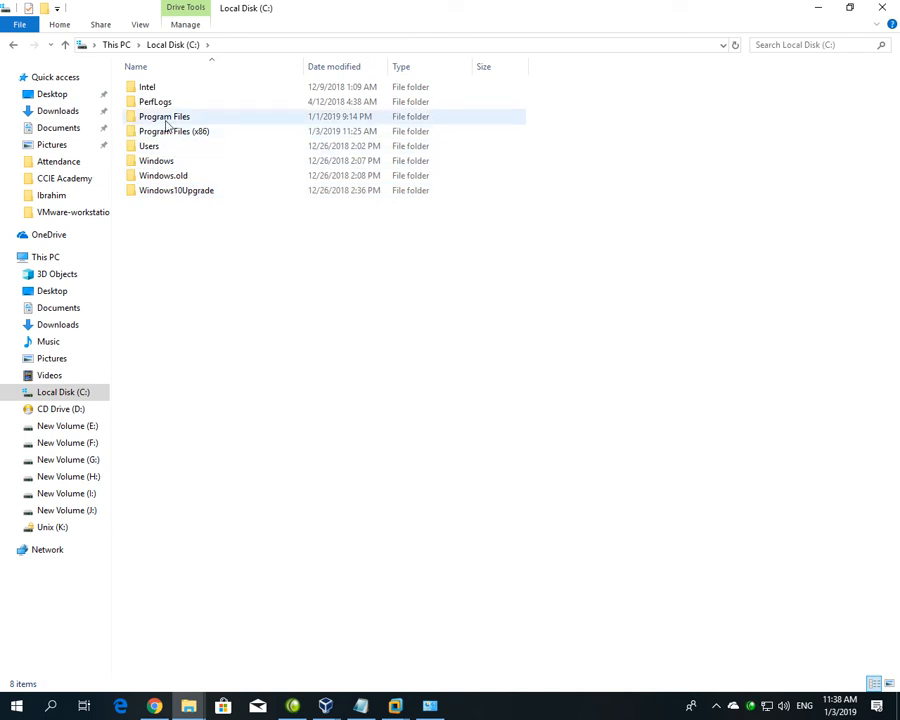
pyautogui.click(171, 136)
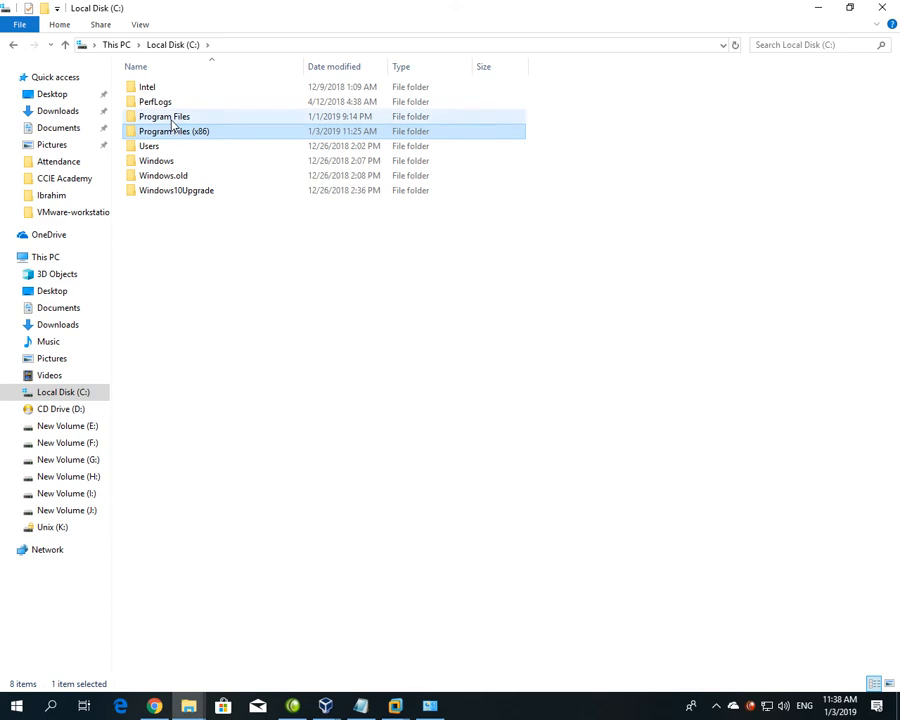
pyautogui.click(173, 121)
pyautogui.click(313, 362)
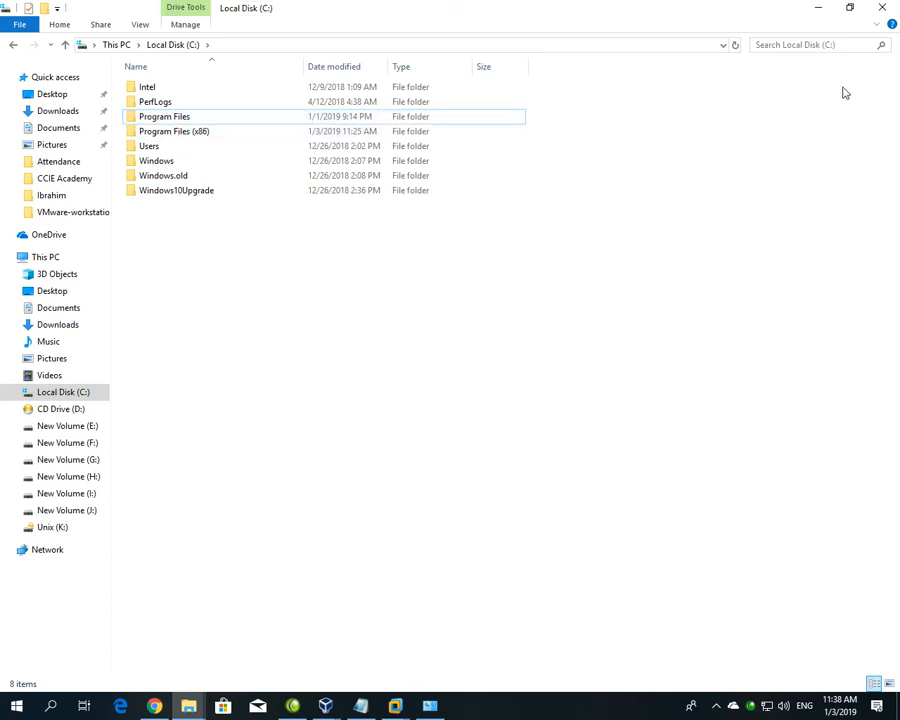
pyautogui.press('super+d')
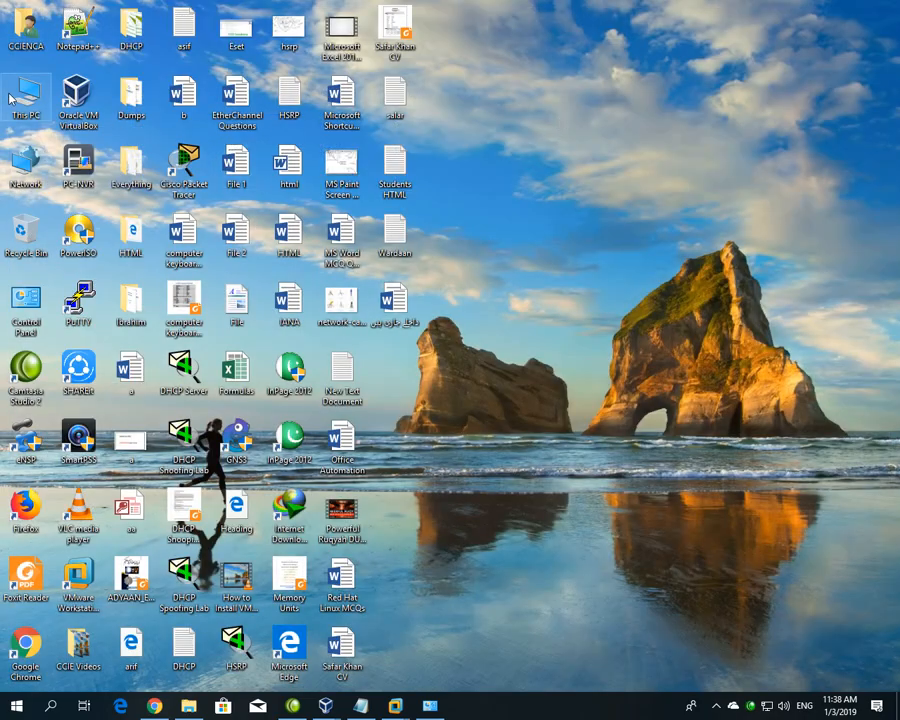
# Check the system type in the host computer's This PC properties and close the System window.
pyautogui.rightClick(15, 100)
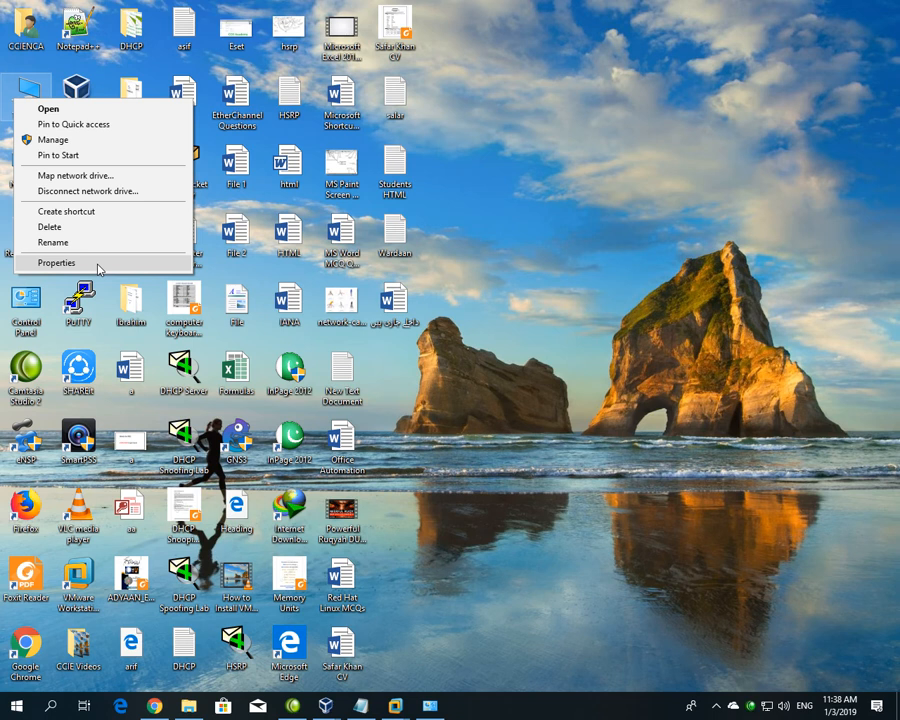
pyautogui.click(98, 266)
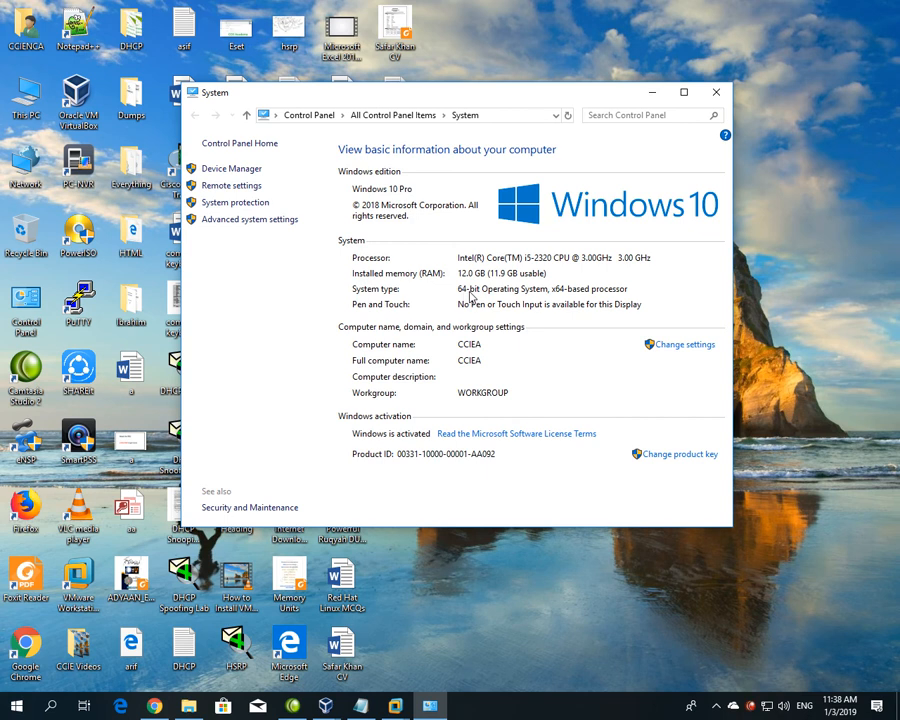
pyautogui.click(716, 92)
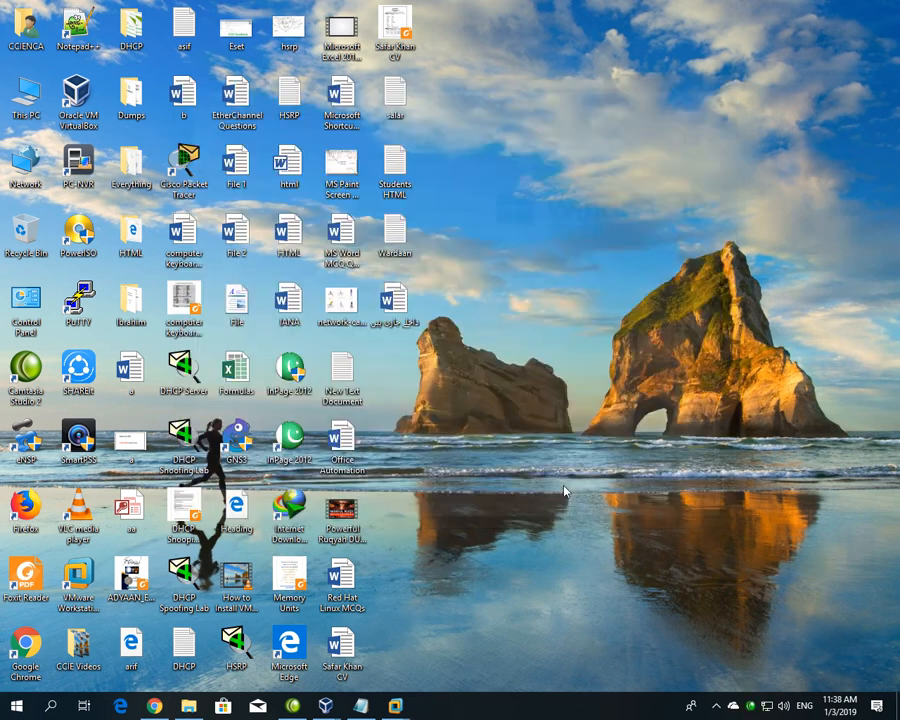
# Return to the Windows XP Professional machine, review the General properties of My Computer, and cancel the dialog.
pyautogui.moveTo(373, 714)
pyautogui.click(459, 647)
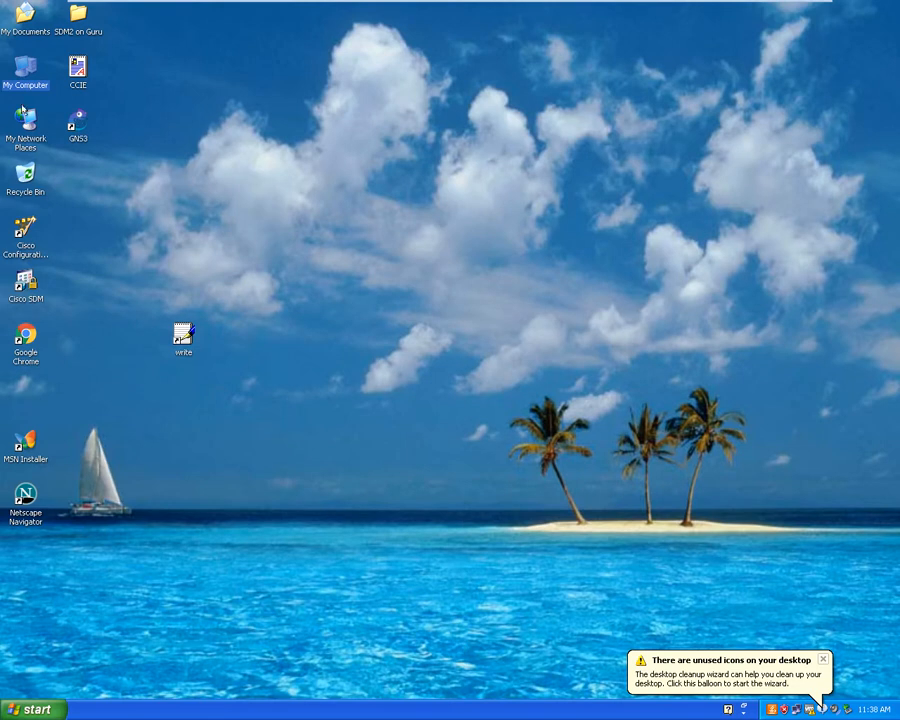
pyautogui.rightClick(22, 80)
pyautogui.click(50, 218)
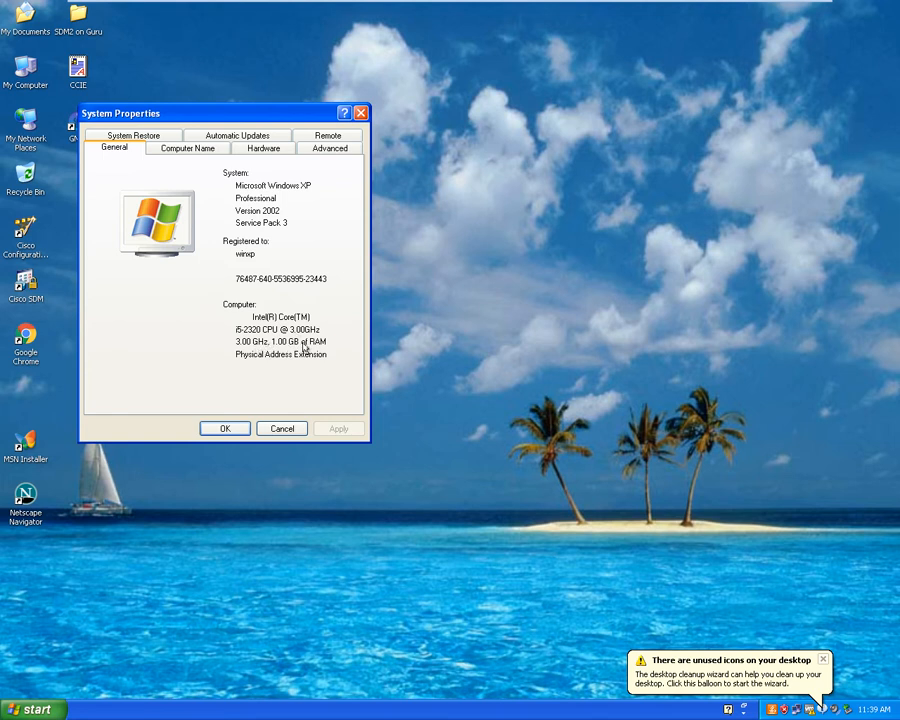
pyautogui.click(279, 429)
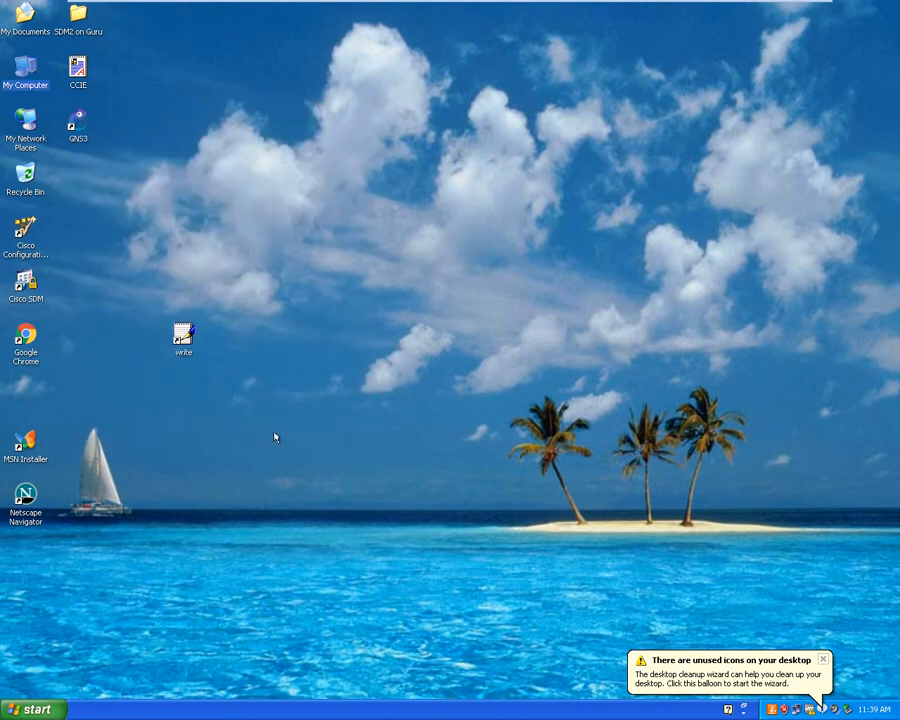
# Run dxdiag on the Windows XP machine, allow the WHQL driver signature check, and review the system information.
pyautogui.click(38, 709)
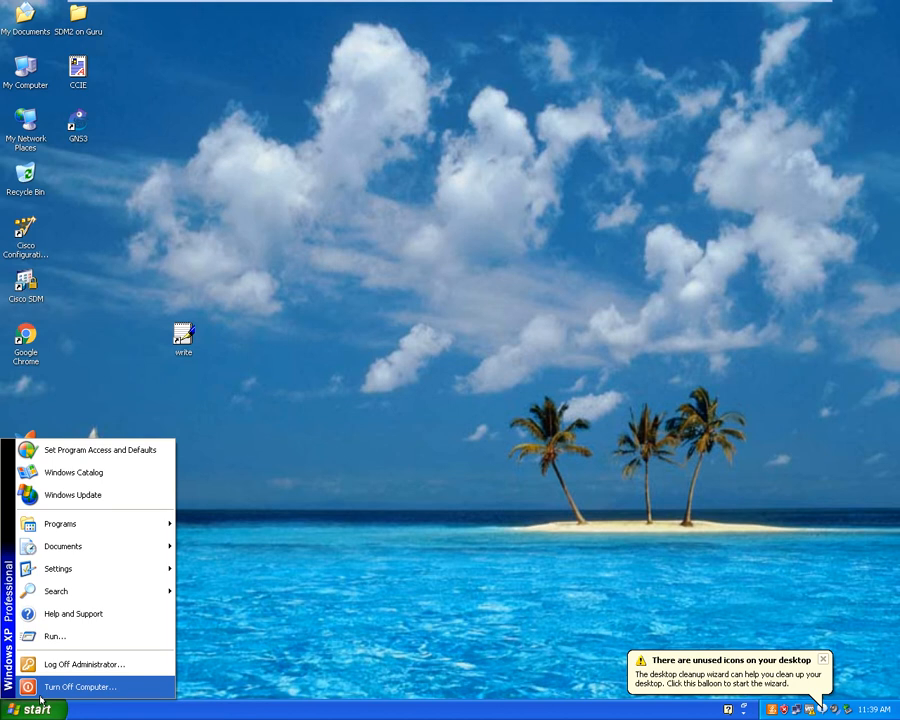
pyautogui.click(53, 638)
pyautogui.write('dxdiag')
pyautogui.press('Return')
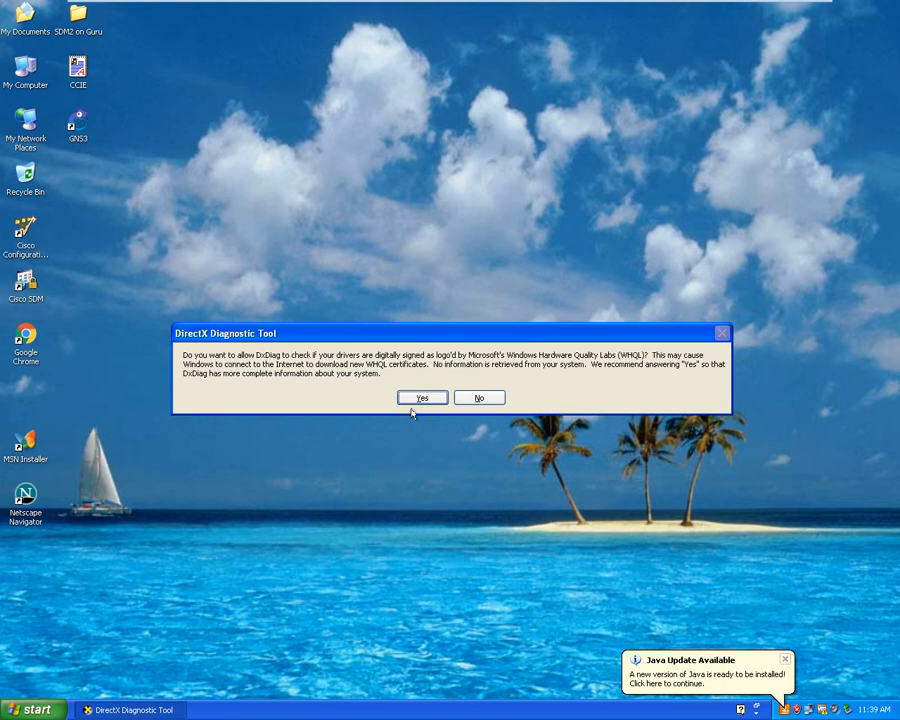
pyautogui.click(421, 398)
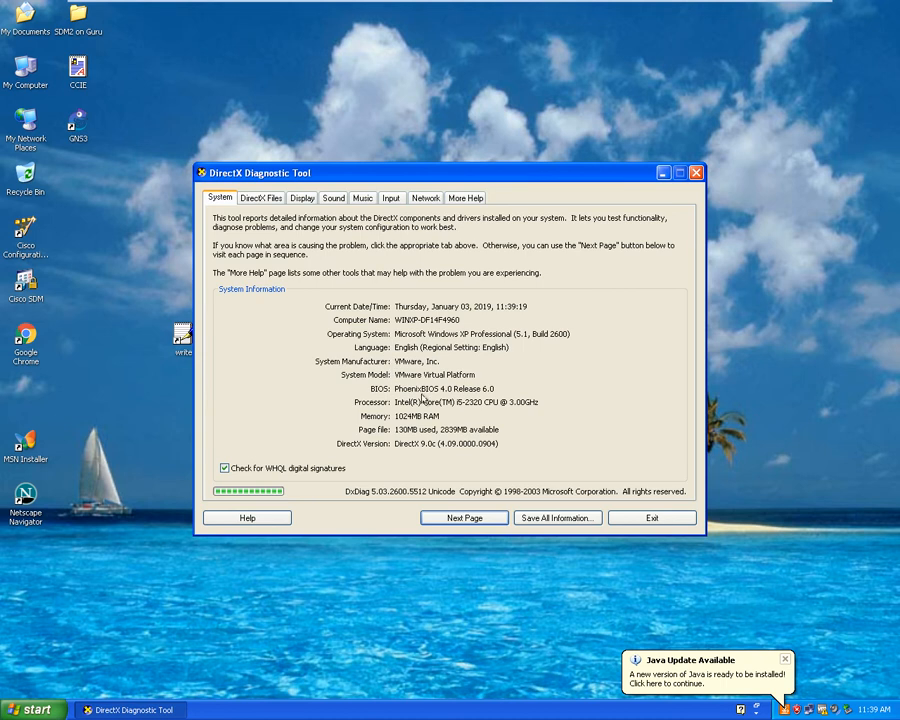
# Open System Information from the Accessories system tools and exit the DirectX Diagnostic Tool.
pyautogui.click(35, 709)
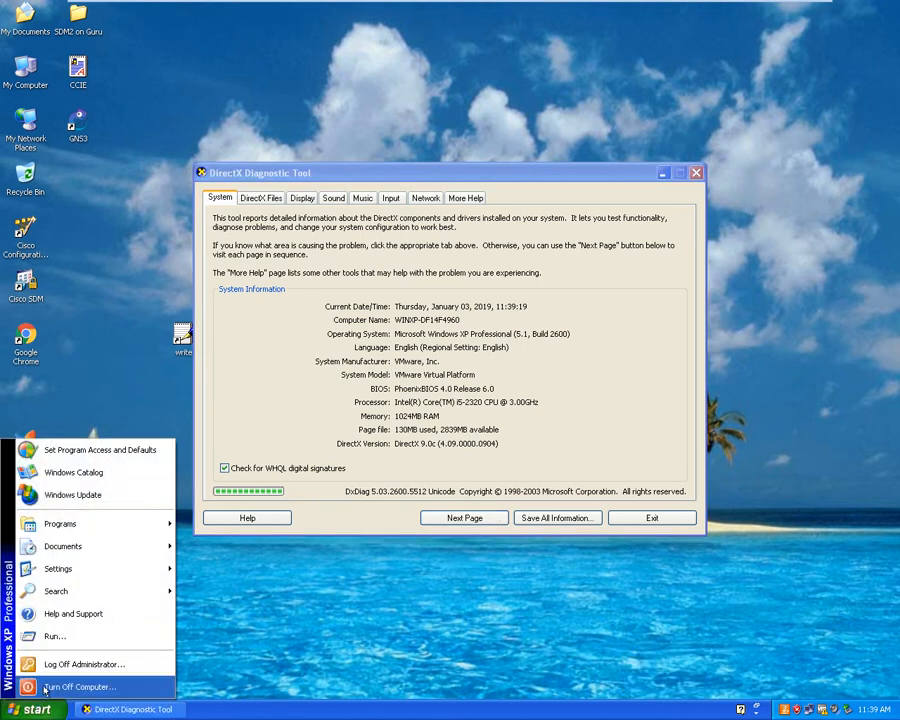
pyautogui.press('s')
pyautogui.press('s')
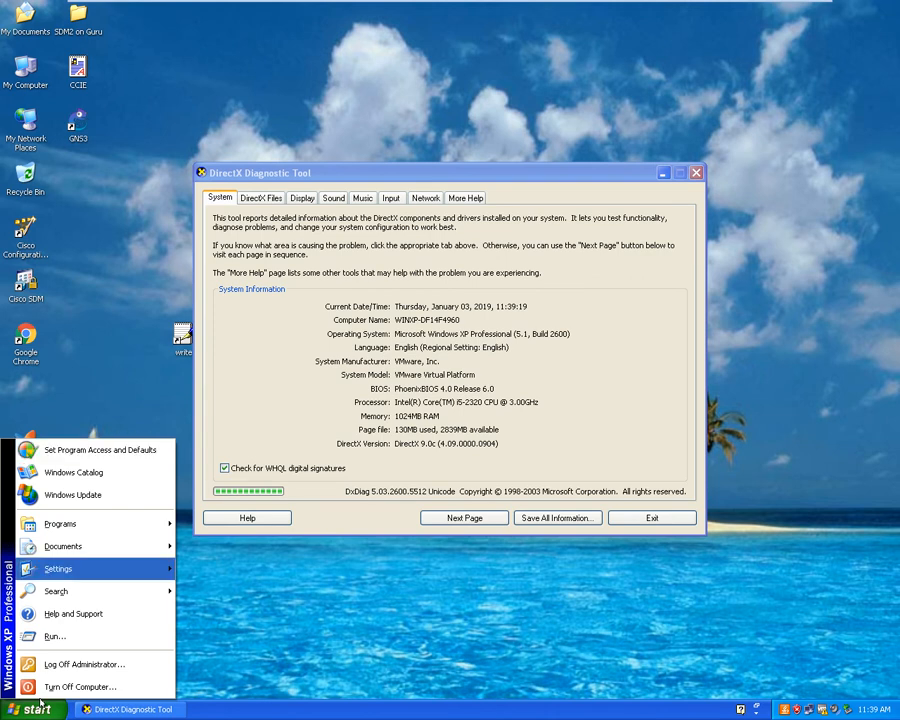
pyautogui.moveTo(126, 528)
pyautogui.moveTo(204, 522)
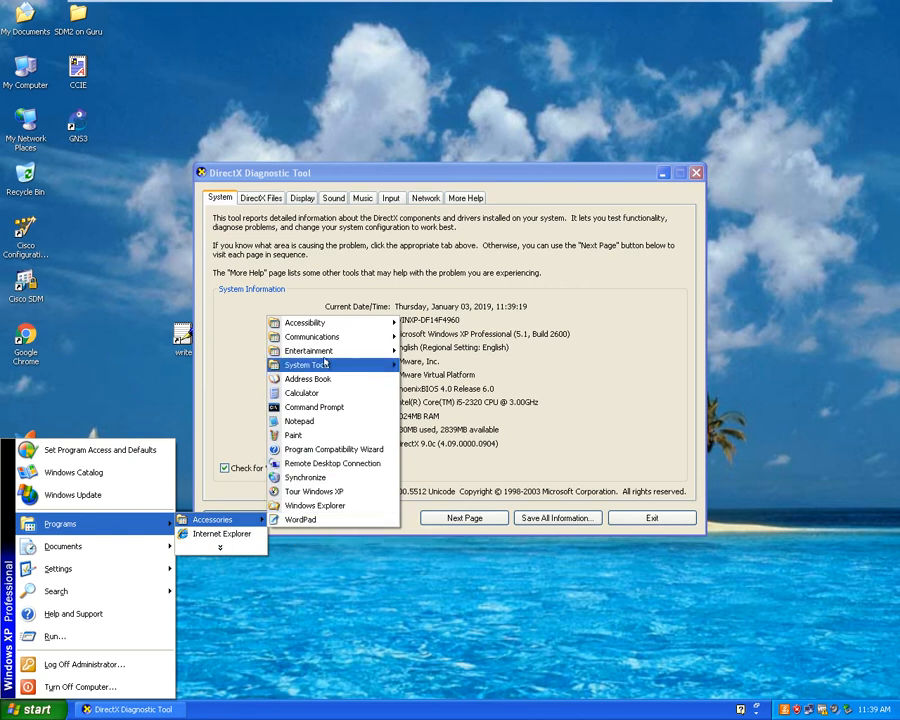
pyautogui.moveTo(328, 352)
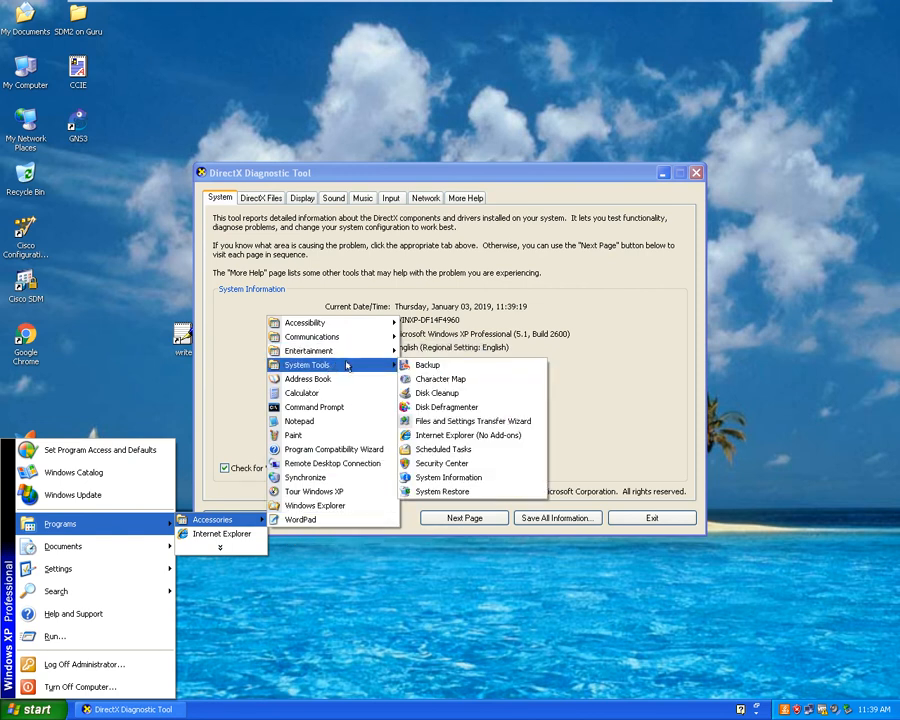
pyautogui.click(437, 479)
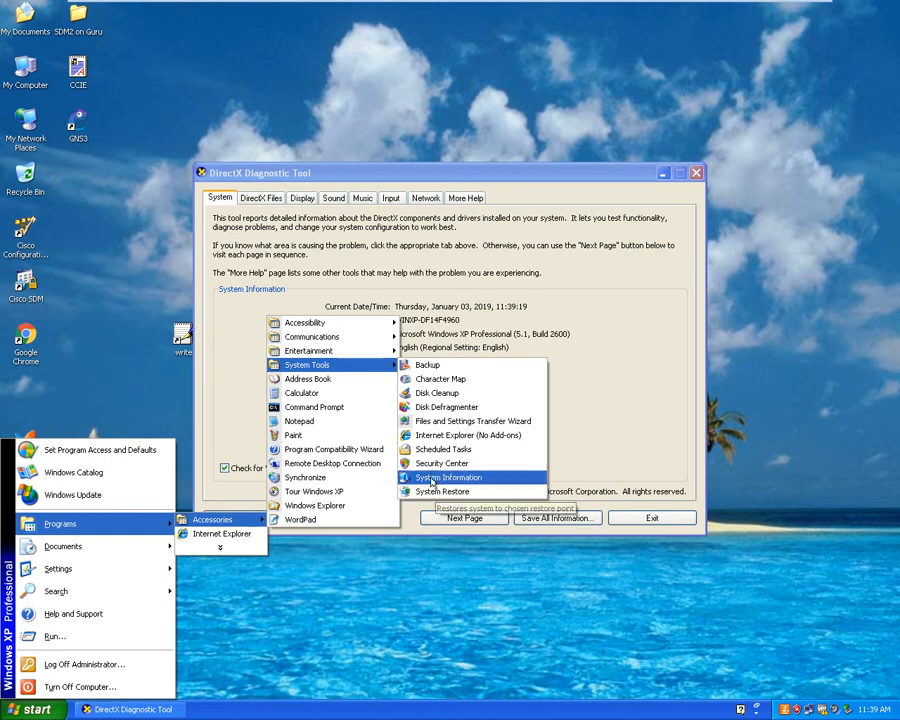
pyautogui.click(631, 522)
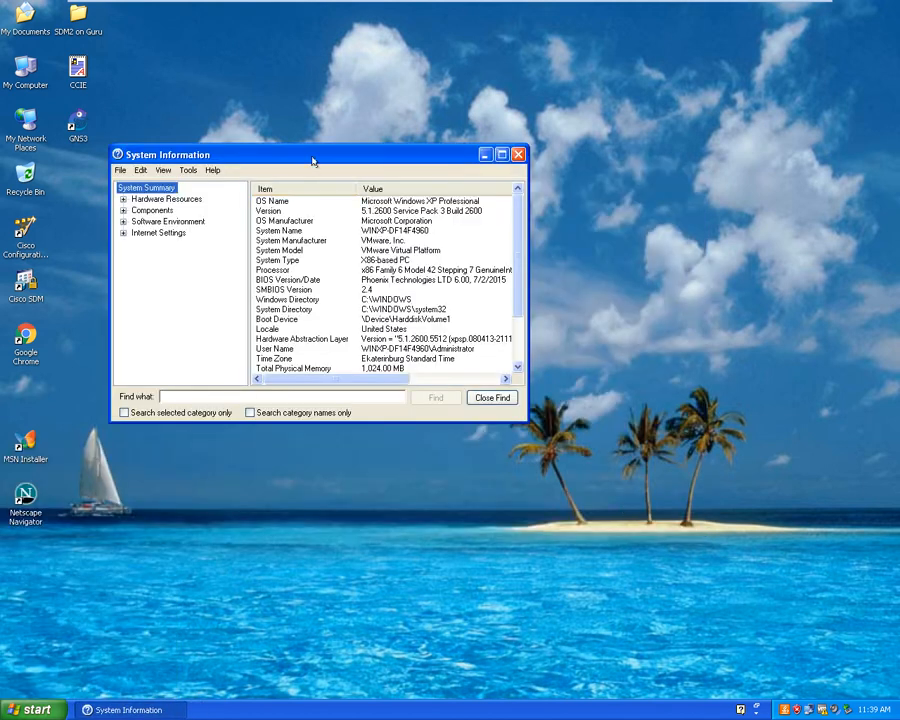
# Maximize System Information, point out the Processor and System Type entries, and minimize the window.
pyautogui.doubleClick(312, 156)
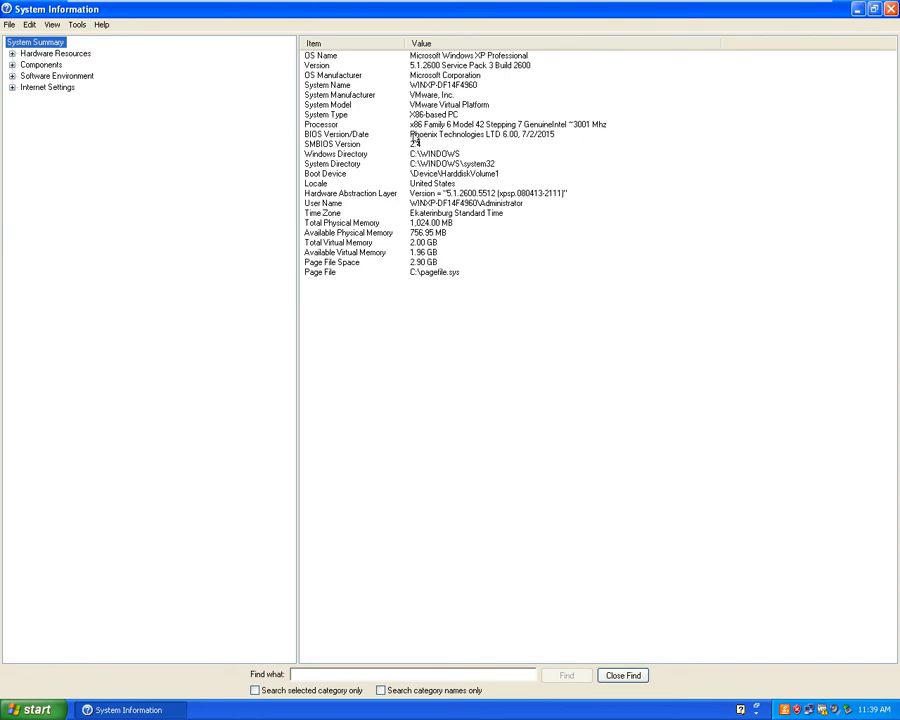
pyautogui.click(415, 125)
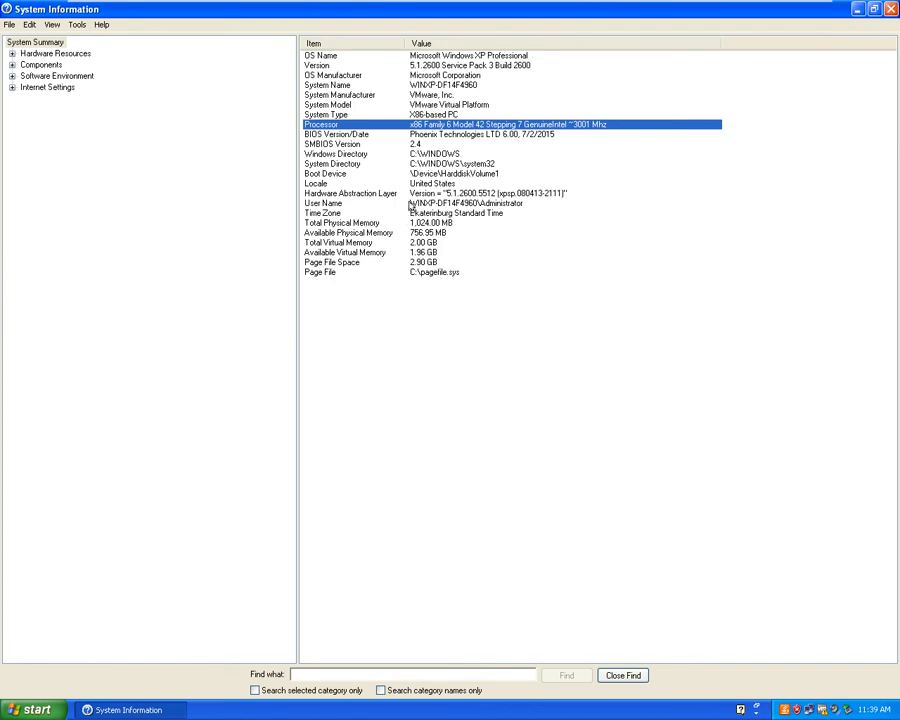
pyautogui.click(419, 115)
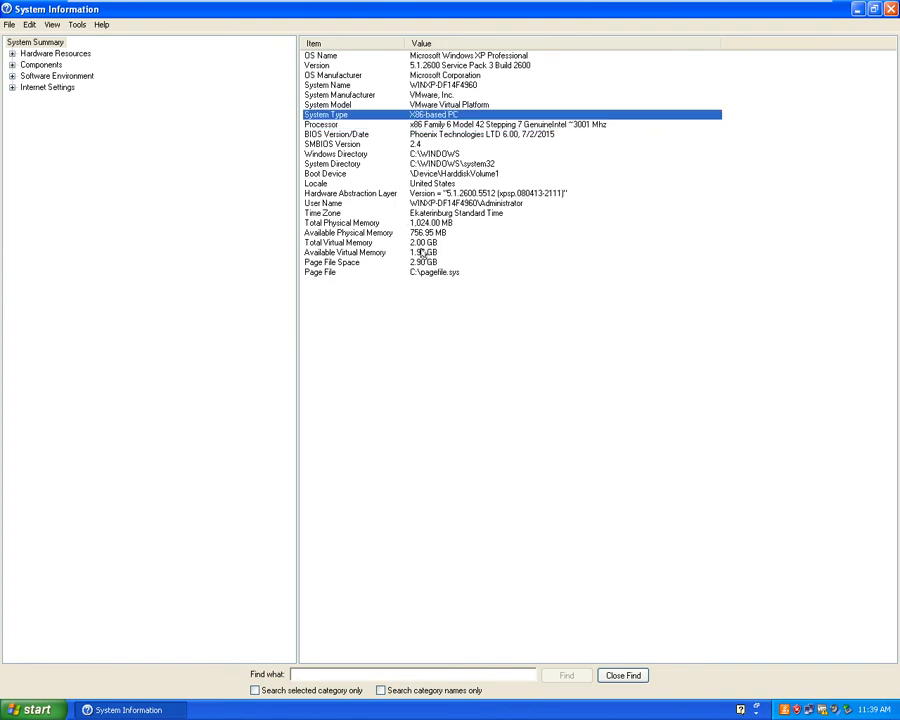
pyautogui.click(404, 315)
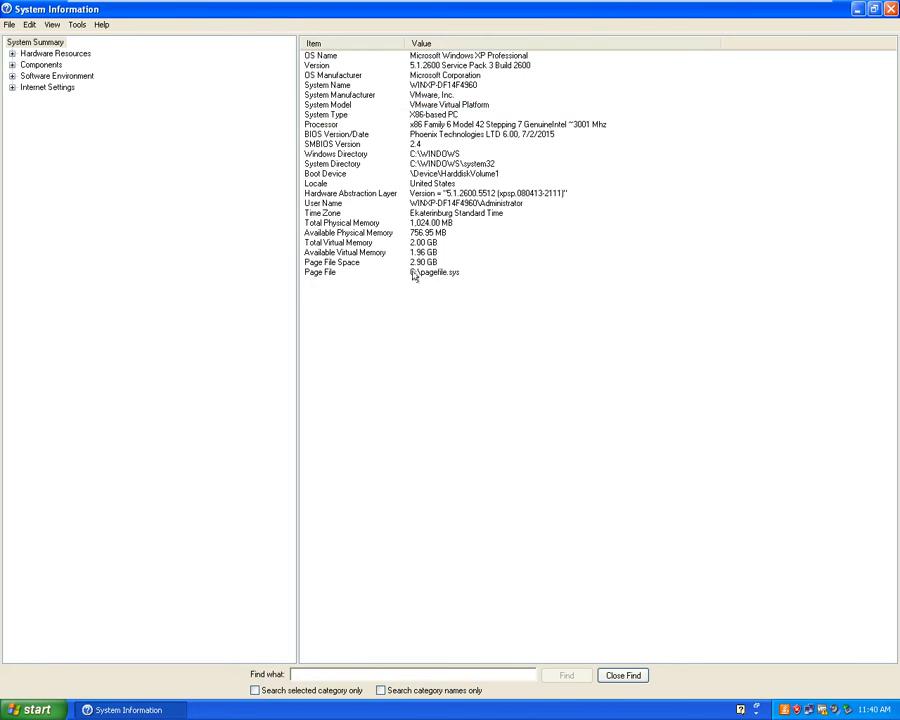
pyautogui.click(857, 9)
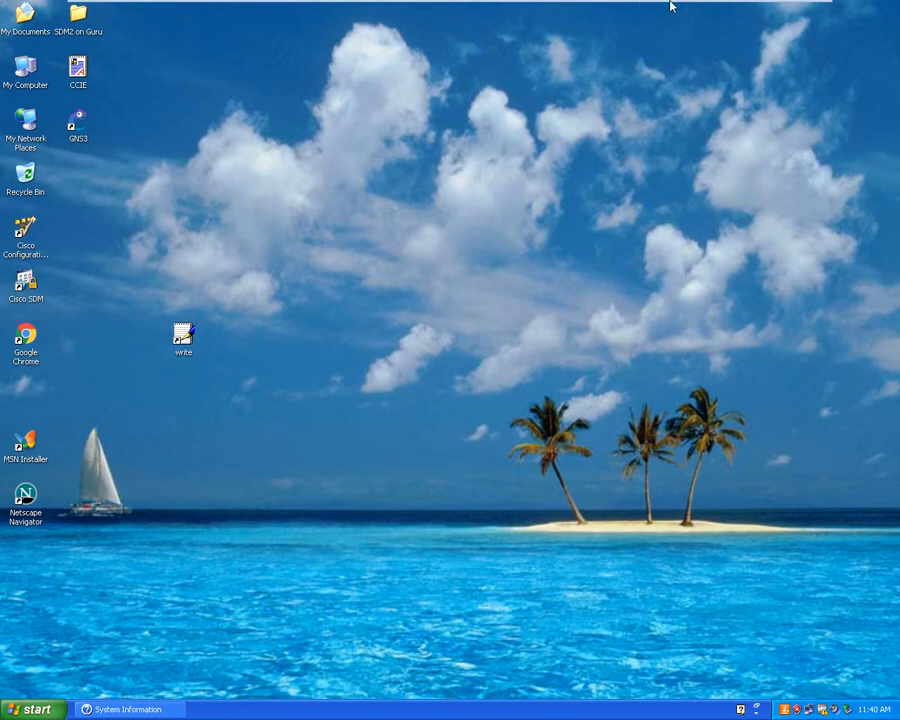
# Return from the Windows XP virtual machine to the Windows 10 host desktop and refresh it.
pyautogui.moveTo(743, 5)
pyautogui.click(778, 9)
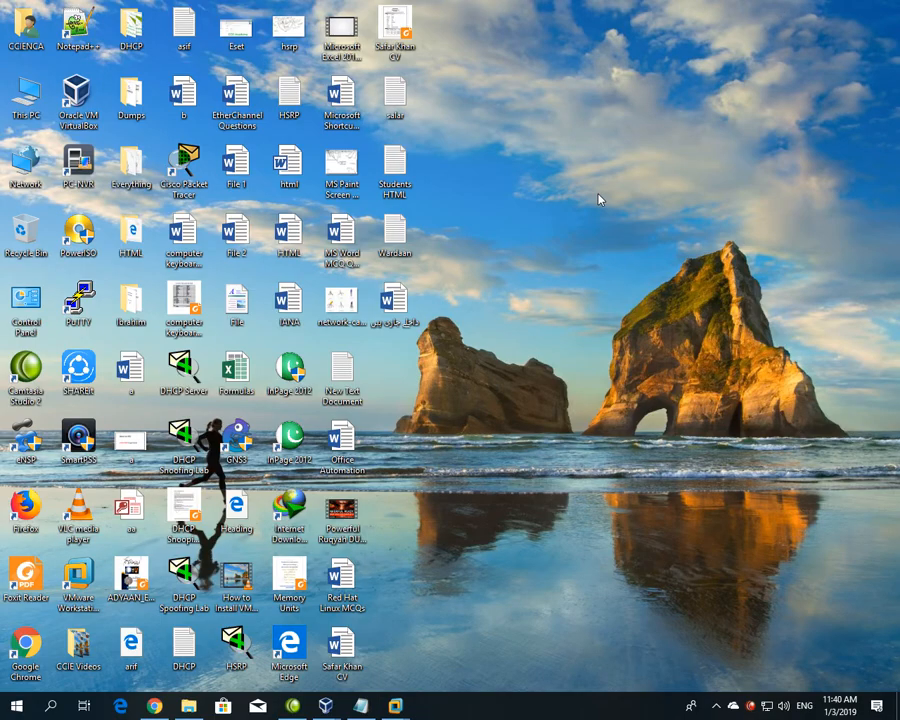
pyautogui.rightClick(503, 172)
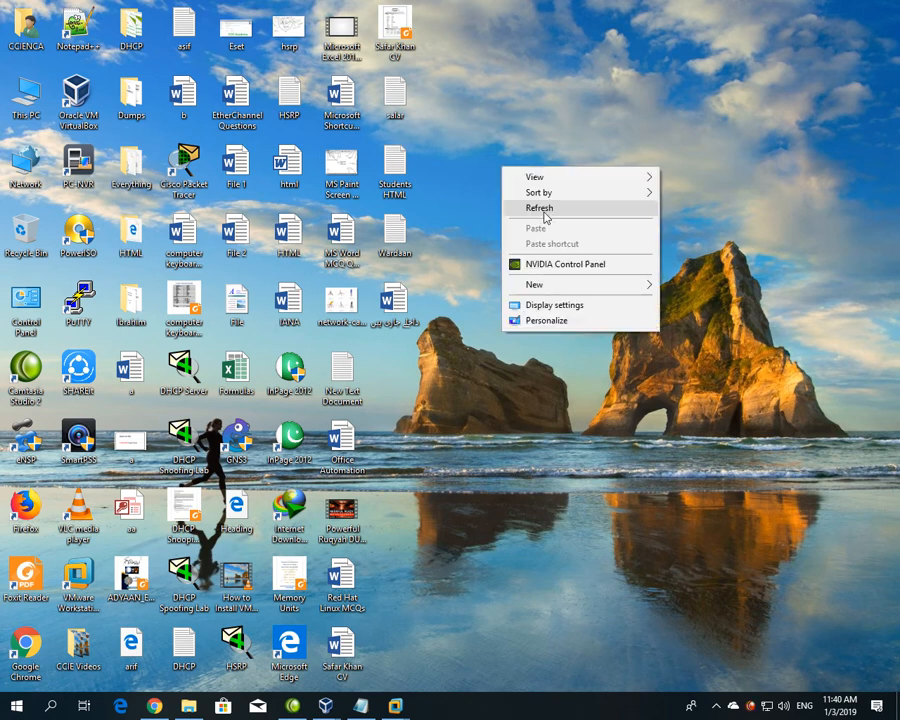
pyautogui.click(544, 210)
# Open the Softwares folder inside the nested D Drive folders on New Volume (G:).
pyautogui.doubleClick(35, 113)
pyautogui.click(80, 458)
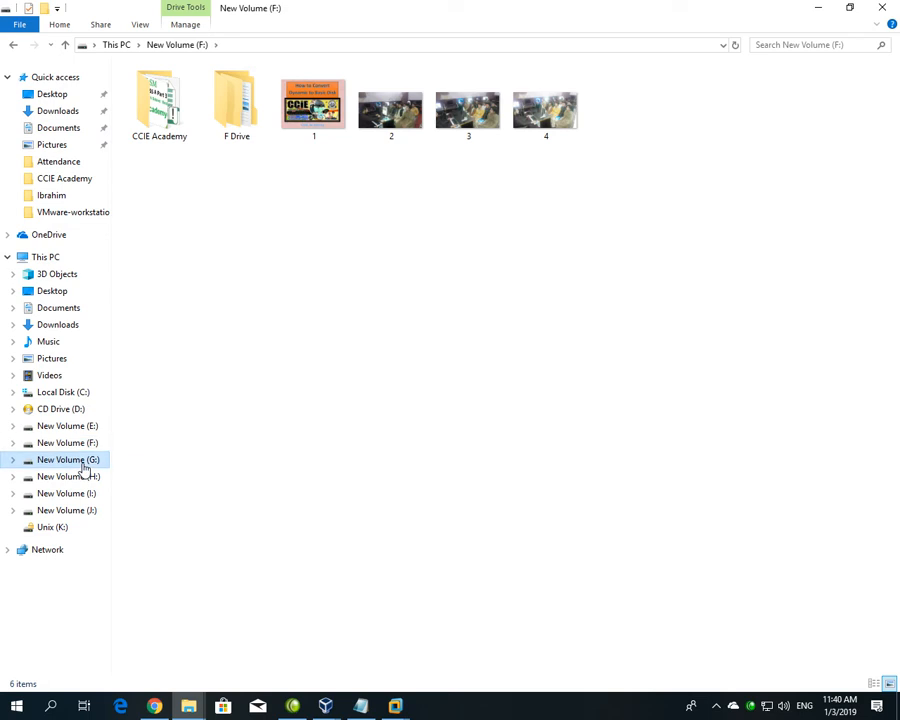
pyautogui.click(157, 101)
pyautogui.doubleClick(152, 87)
pyautogui.doubleClick(154, 88)
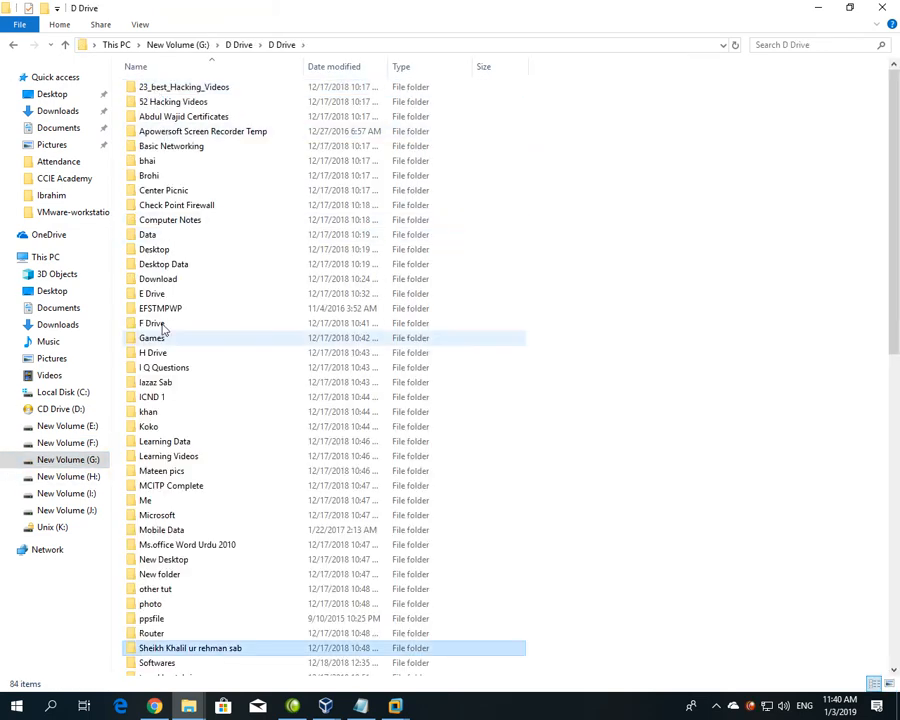
pyautogui.doubleClick(150, 662)
# Locate the VLC installers in the Softwares folder and compare the vlc-2.2.1-win64 and vlc-2-2-1-win32 files.
pyautogui.press('v')
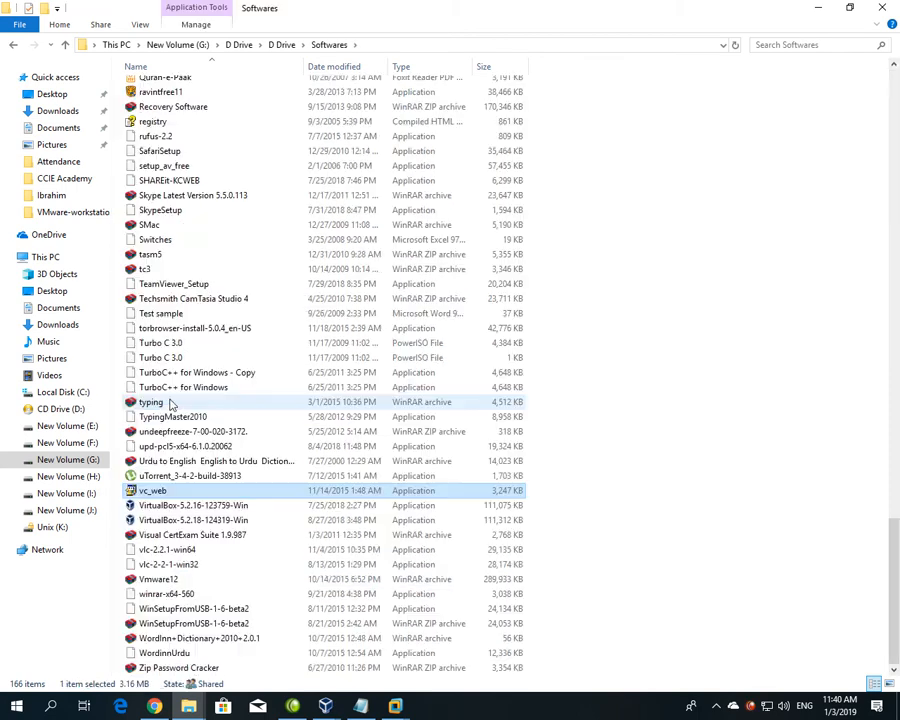
pyautogui.click(195, 552)
pyautogui.click(198, 566)
pyautogui.click(197, 555)
pyautogui.click(199, 564)
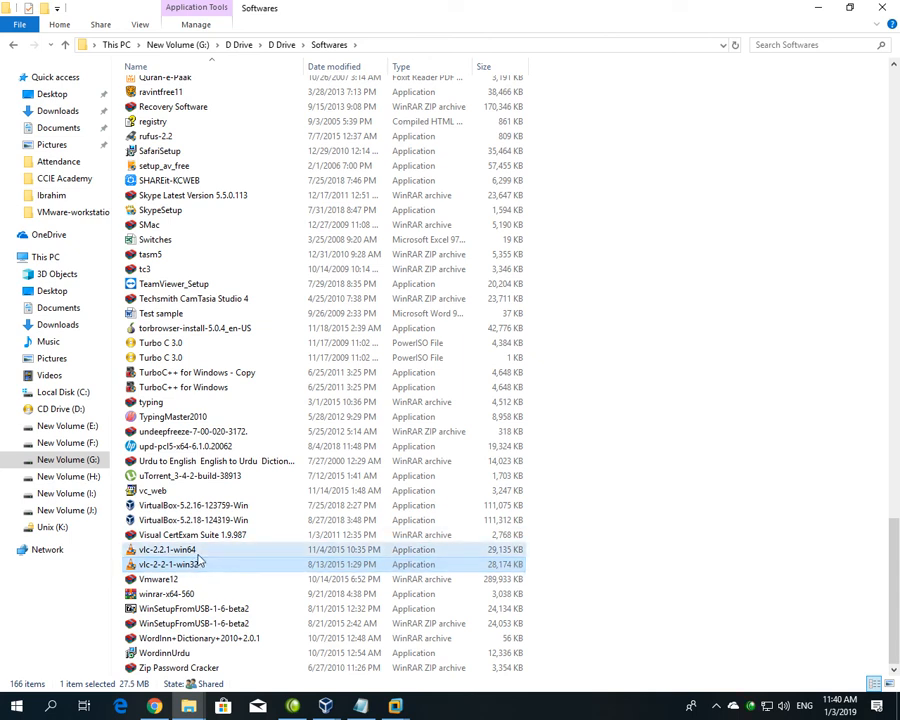
pyautogui.click(198, 555)
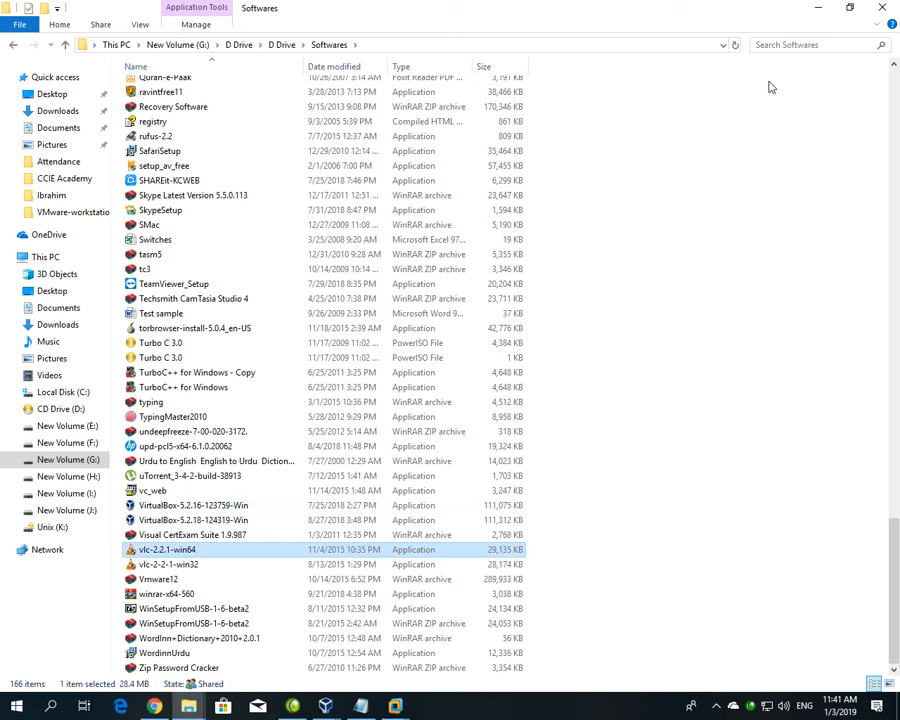
# Minimize the Softwares window and refresh the desktop twice.
pyautogui.click(818, 9)
pyautogui.rightClick(531, 250)
pyautogui.click(545, 287)
pyautogui.rightClick(440, 212)
pyautogui.click(455, 248)
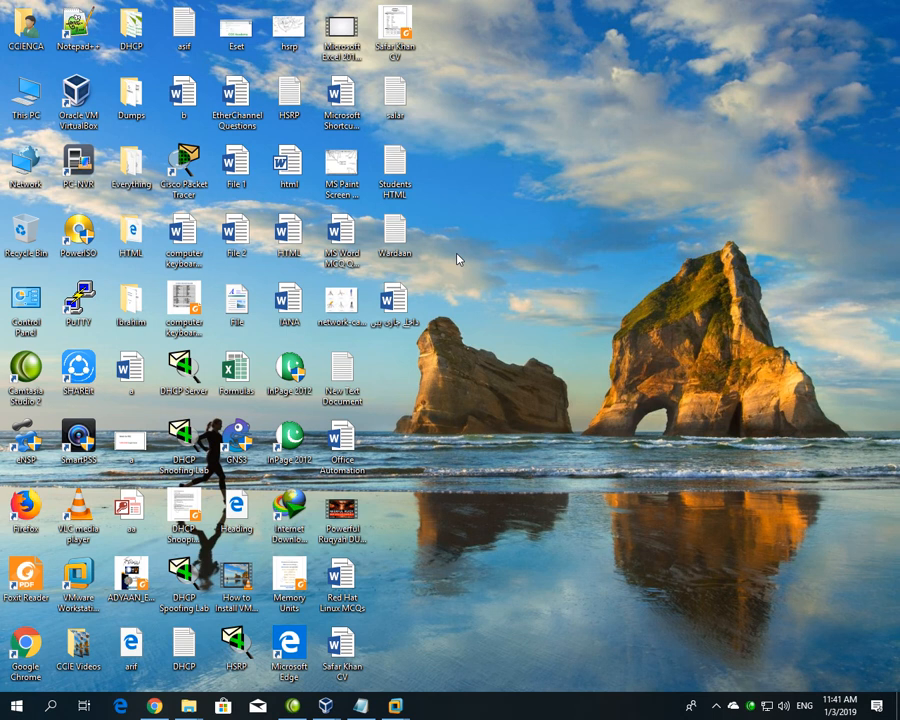
# Open the Windows Temp folder by running the temp command.
pyautogui.press('super+r')
pyautogui.write('temp')
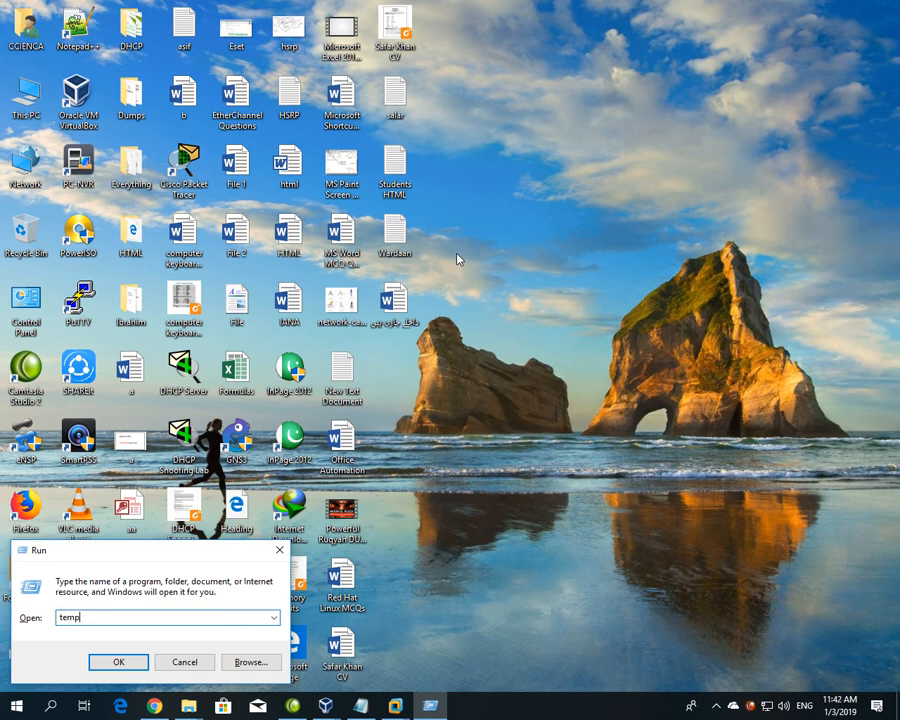
pyautogui.press('Return')
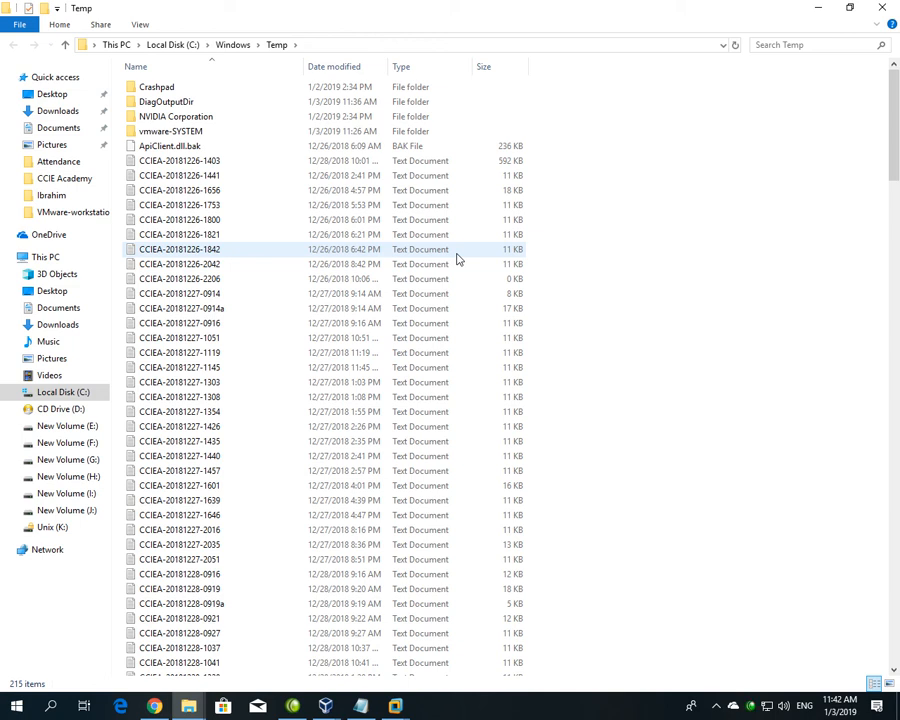
# Point out the NVIDIA Corporation folder and several CCIEA text files in the Temp folder, and minimize the window.
pyautogui.click(243, 120)
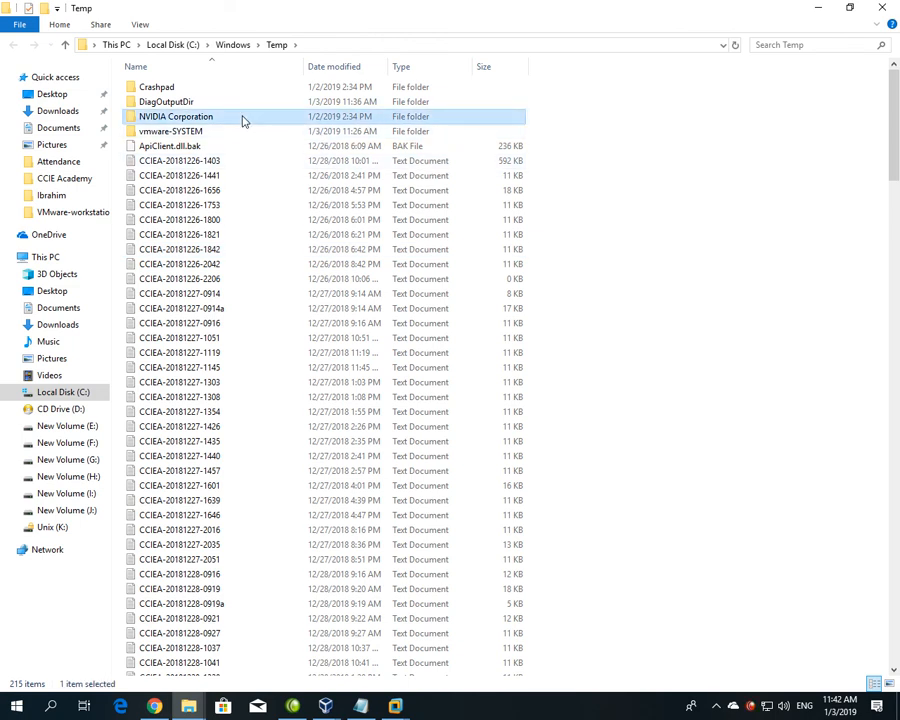
pyautogui.click(172, 160)
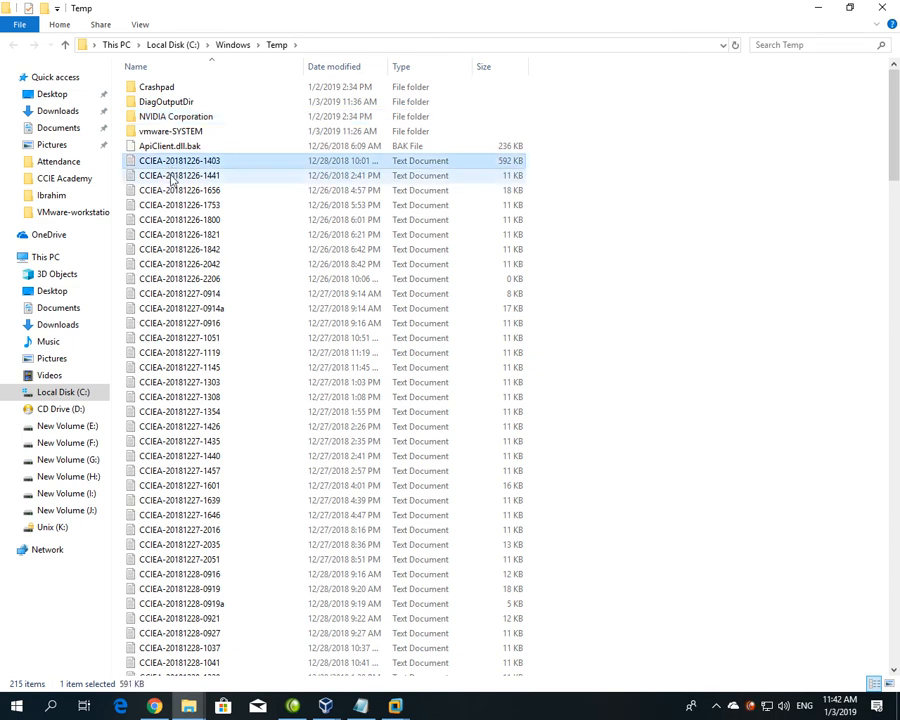
pyautogui.click(174, 175)
pyautogui.click(166, 205)
pyautogui.click(152, 292)
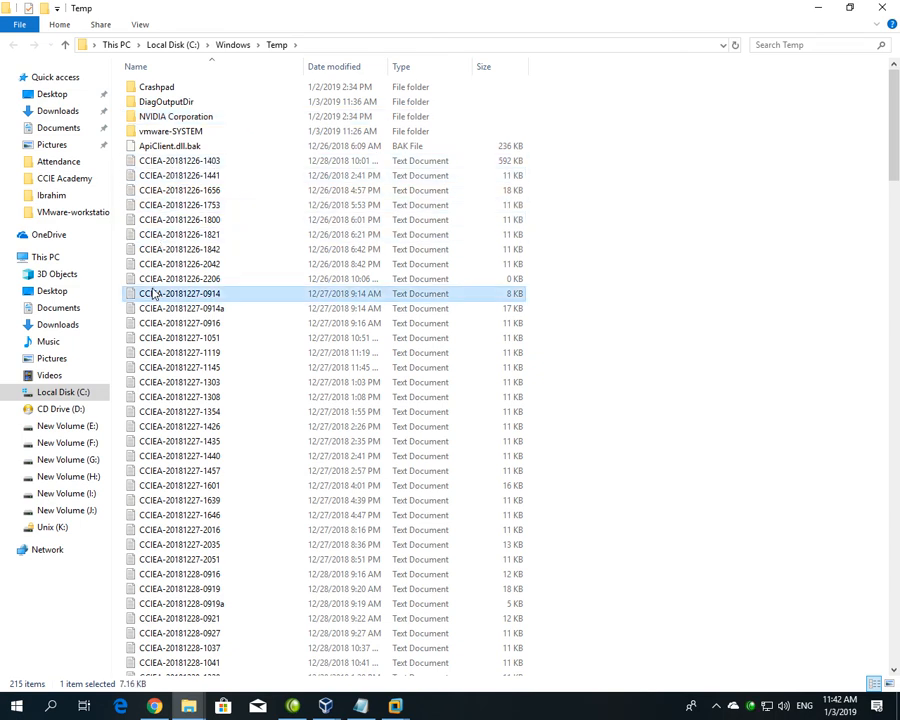
pyautogui.click(144, 161)
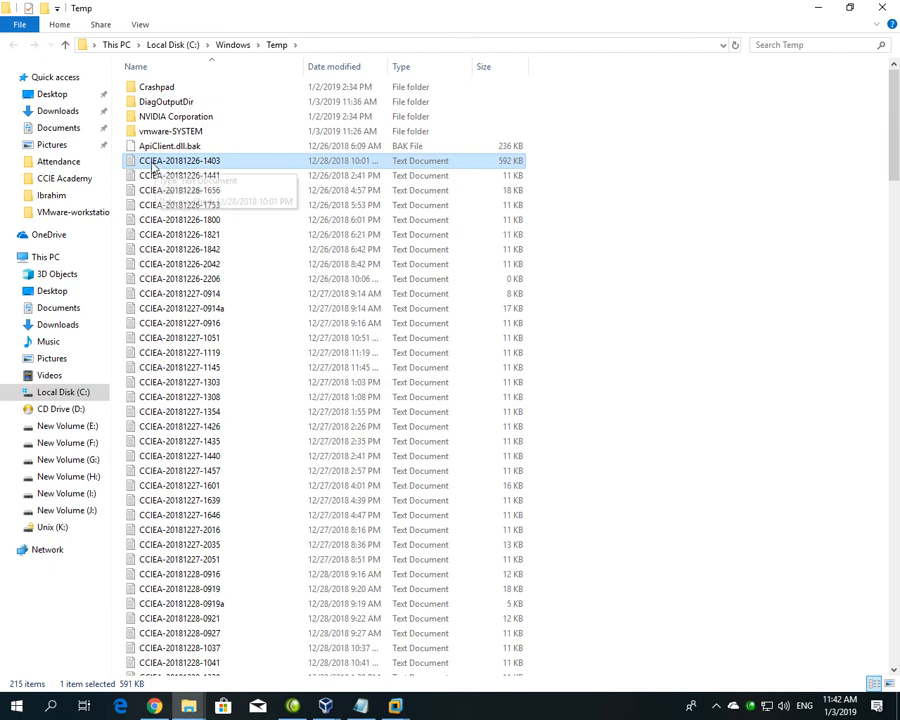
pyautogui.click(806, 7)
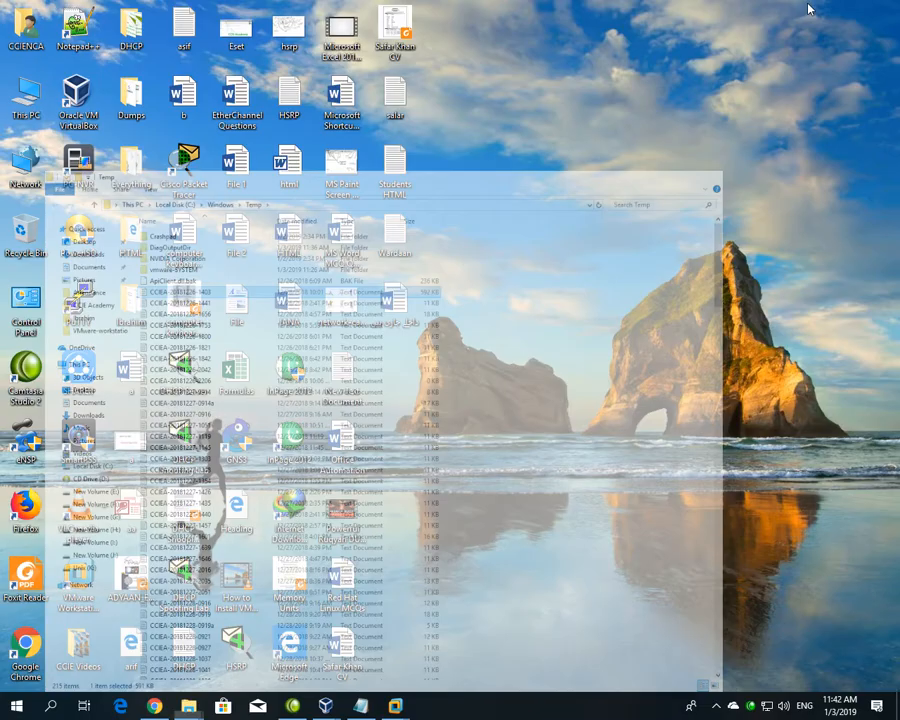
# Check the computer name in This PC's properties and close the System window.
pyautogui.rightClick(27, 113)
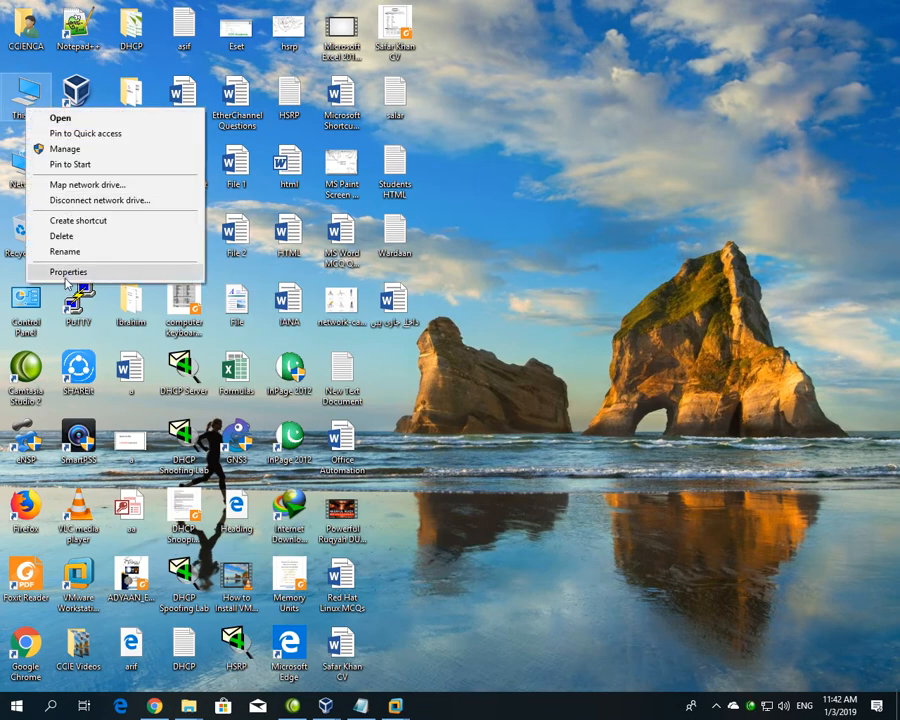
pyautogui.click(68, 267)
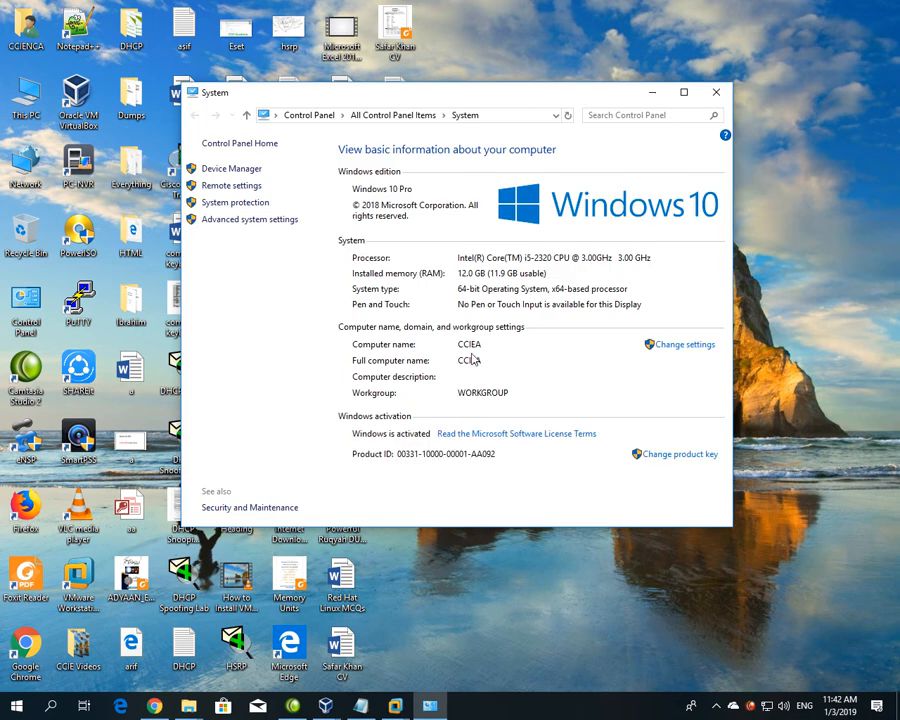
pyautogui.click(716, 92)
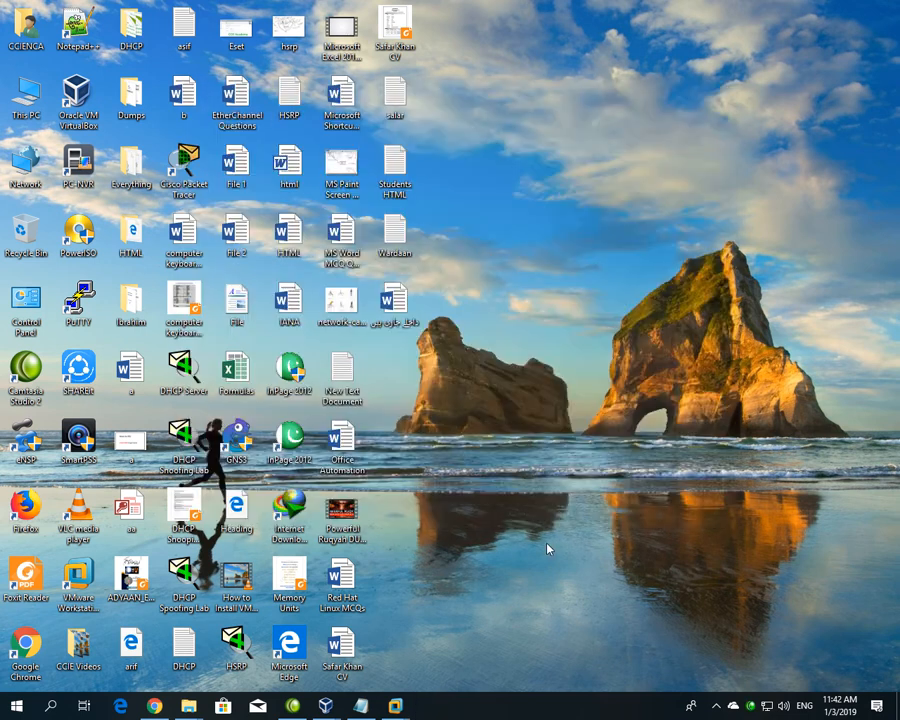
# Restore the Windows Temp folder window and permanently delete all its contents, granting administrator permission for all current items.
pyautogui.moveTo(195, 706)
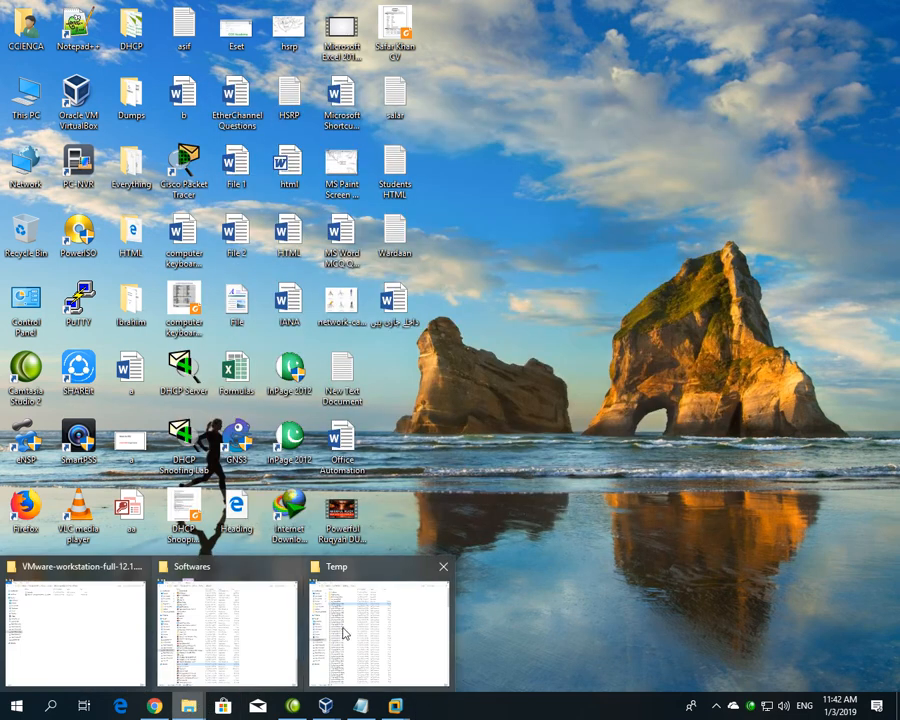
pyautogui.click(358, 632)
pyautogui.click(292, 373)
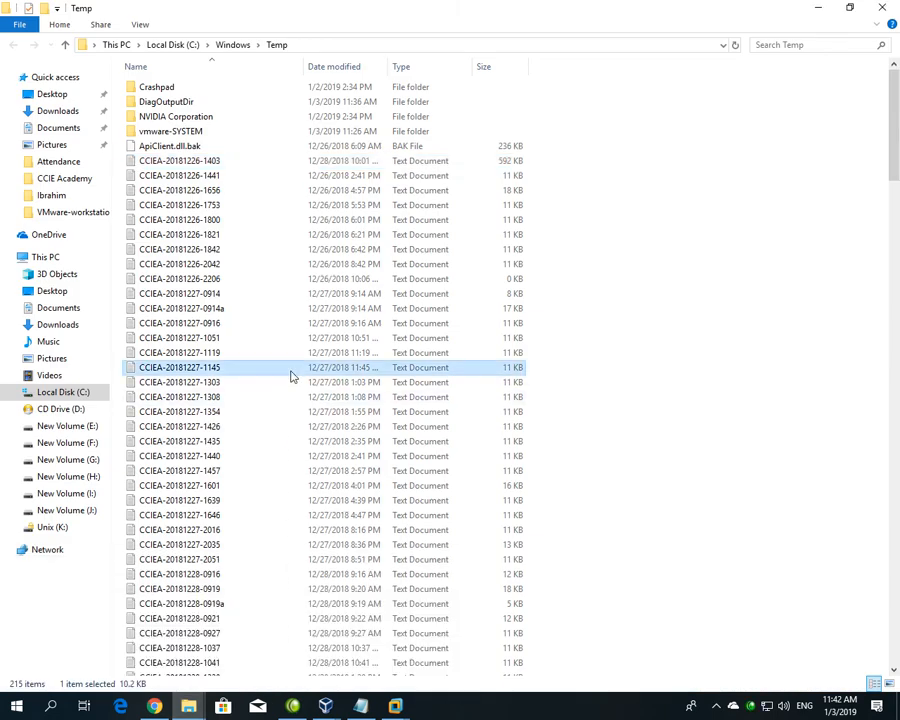
pyautogui.hotkey('ctrl', 'a')
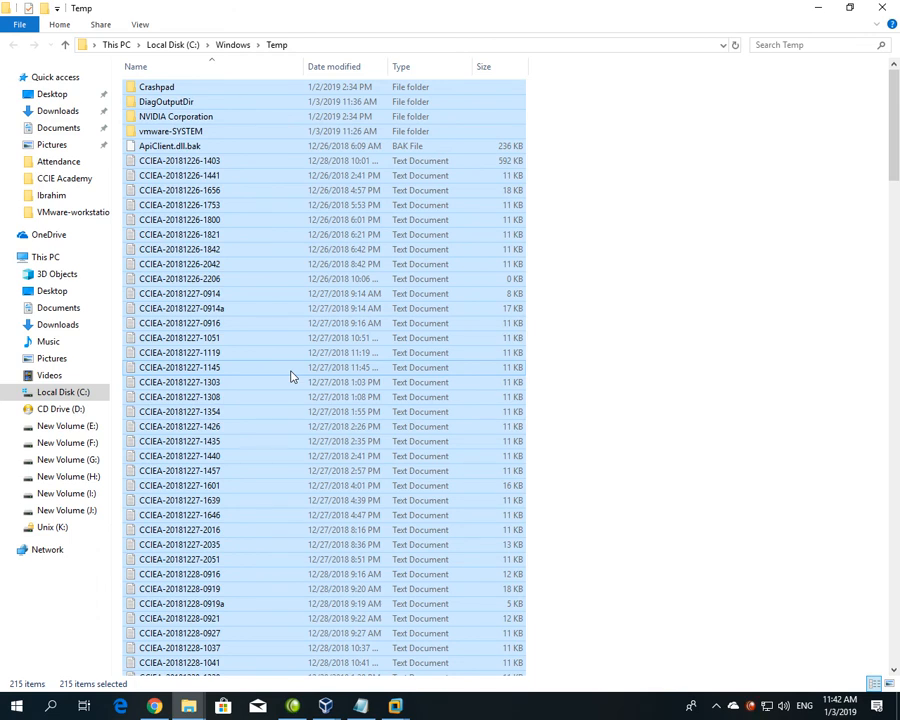
pyautogui.hotkey('shift', 'Delete')
pyautogui.press('Return')
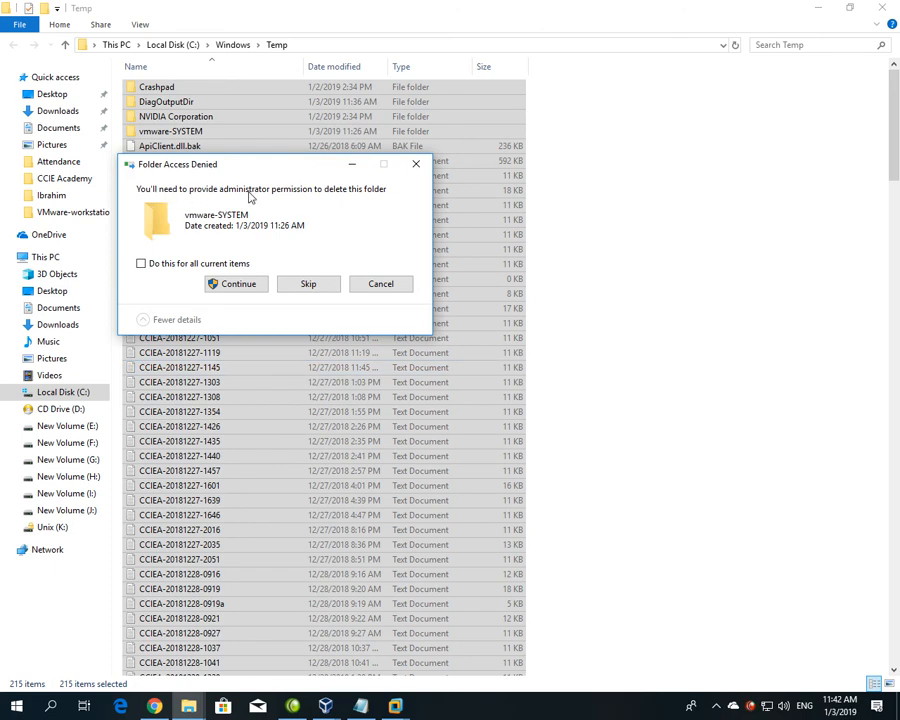
pyautogui.click(214, 264)
pyautogui.click(236, 283)
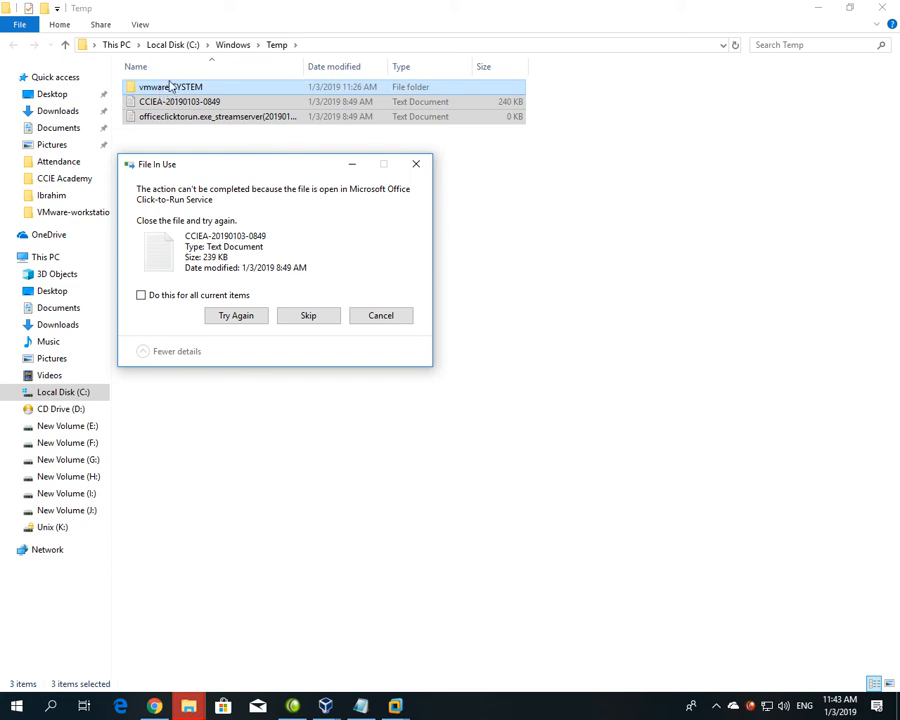
# Skip every file that is in use during the Windows Temp deletion and close the folder window.
pyautogui.click(307, 316)
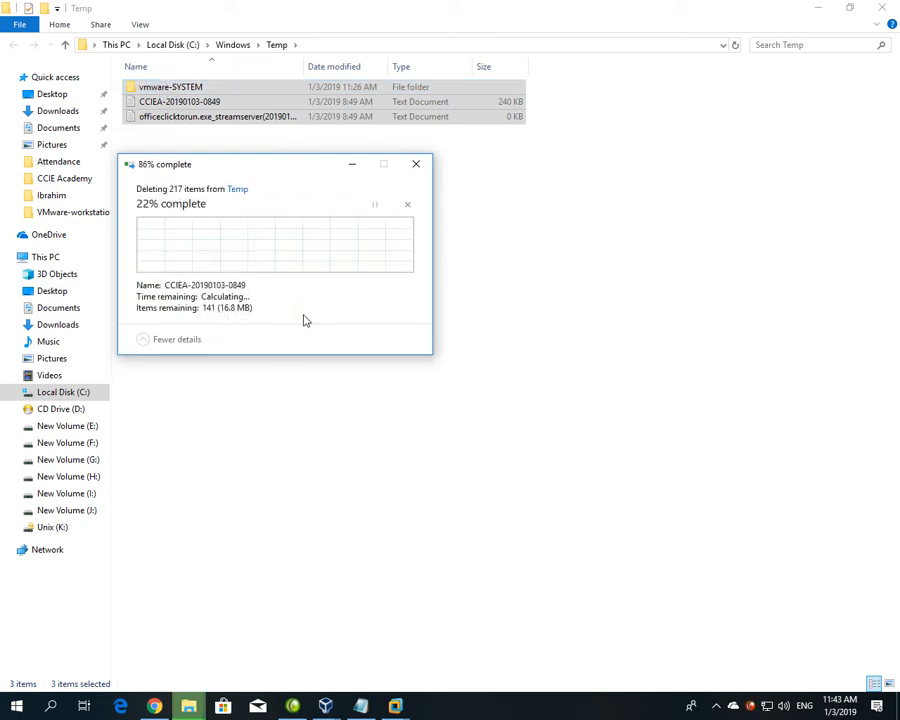
pyautogui.click(307, 317)
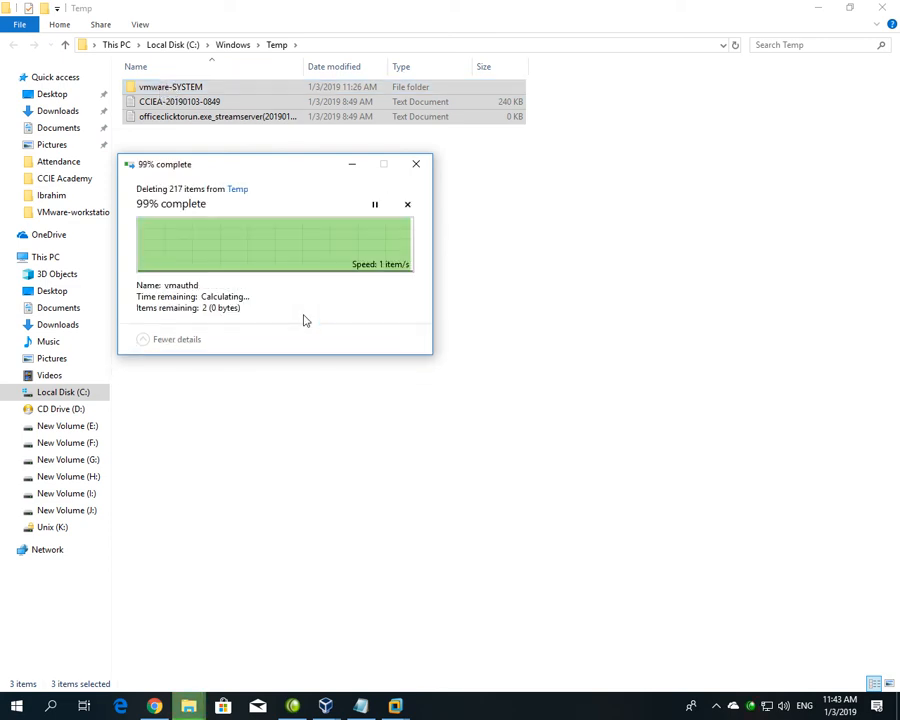
pyautogui.click(305, 316)
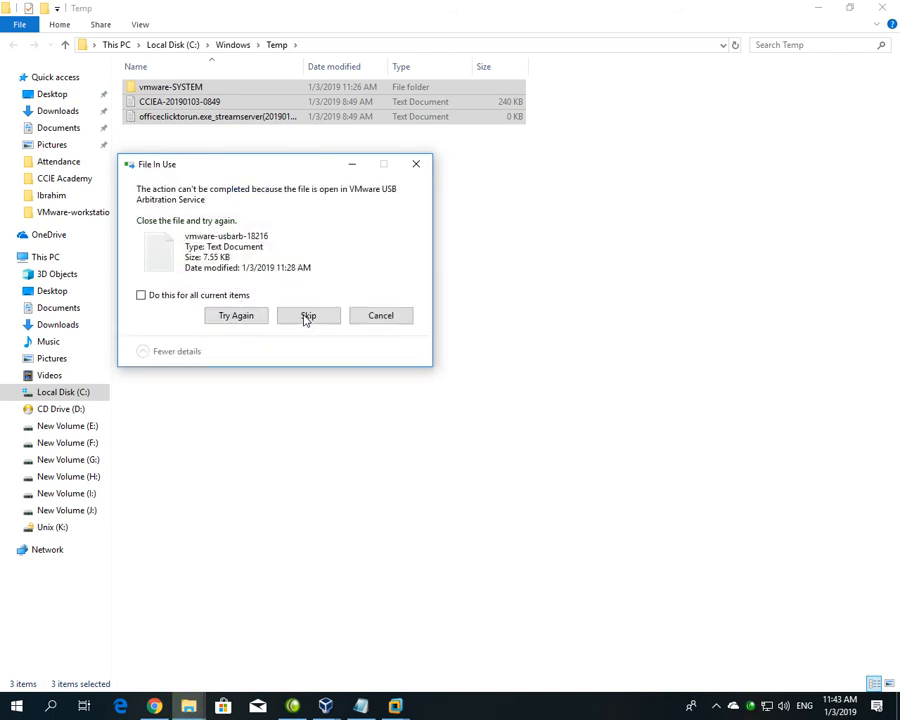
pyautogui.click(305, 318)
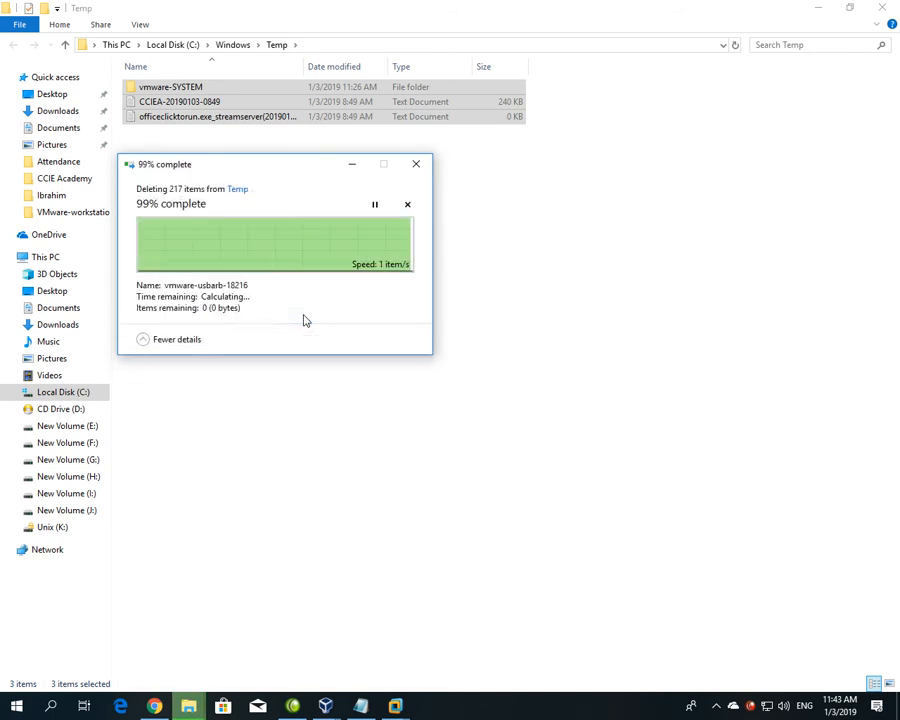
pyautogui.click(886, 7)
# Refresh the desktop five times.
pyautogui.rightClick(532, 235)
pyautogui.click(556, 272)
pyautogui.rightClick(460, 198)
pyautogui.click(474, 233)
pyautogui.rightClick(458, 187)
pyautogui.click(474, 222)
pyautogui.rightClick(447, 180)
pyautogui.click(474, 225)
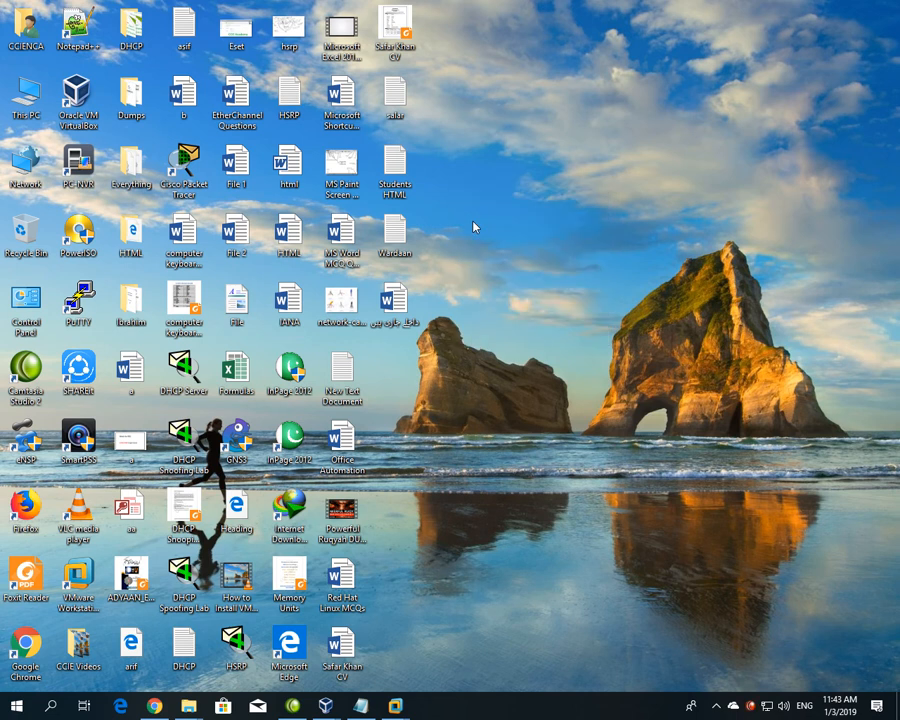
pyautogui.rightClick(474, 225)
pyautogui.click(488, 262)
# Open the user profile's local Temp folder by running the %temp% command.
pyautogui.press('super+r')
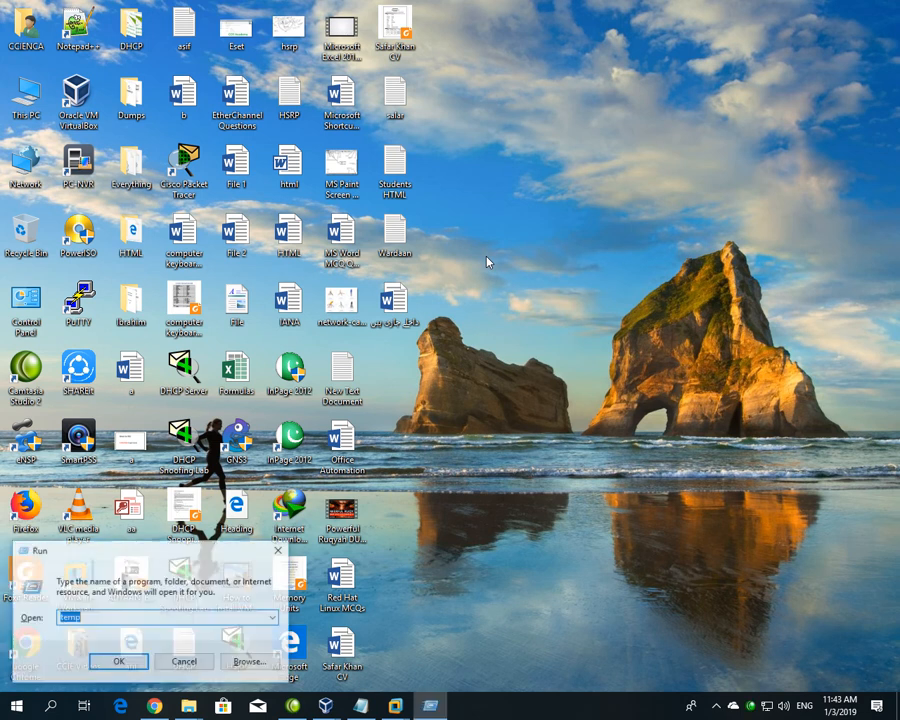
pyautogui.write('temp%')
pyautogui.press('Left')
pyautogui.press('Left')
pyautogui.press('Left')
pyautogui.press('Left')
pyautogui.press('Left')
pyautogui.write('%')
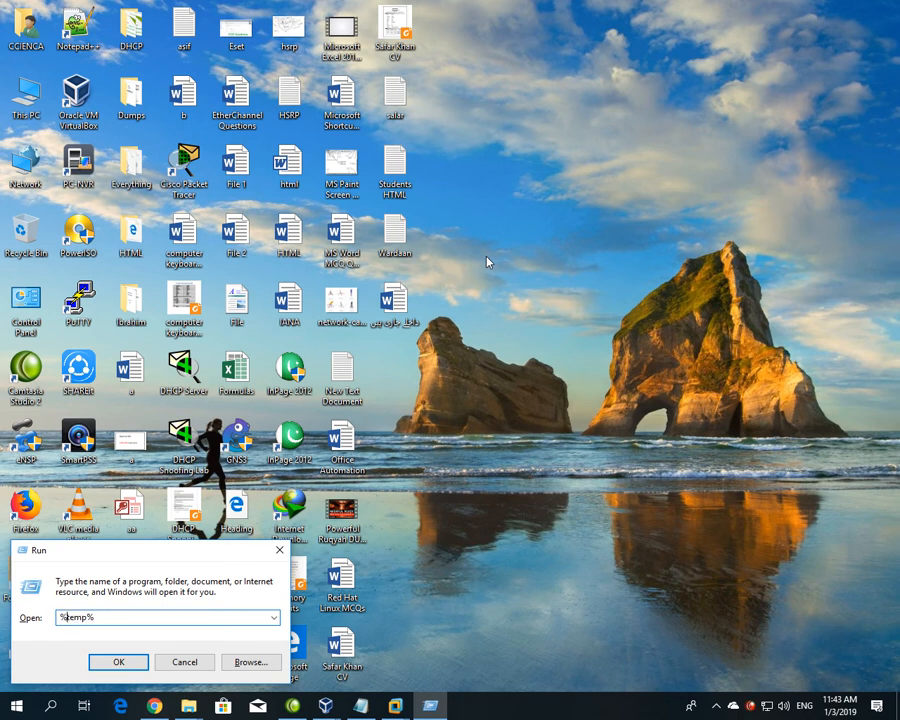
pyautogui.press('Right')
pyautogui.press('Right')
pyautogui.press('Right')
pyautogui.press('Right')
pyautogui.press('Right')
pyautogui.press('Return')
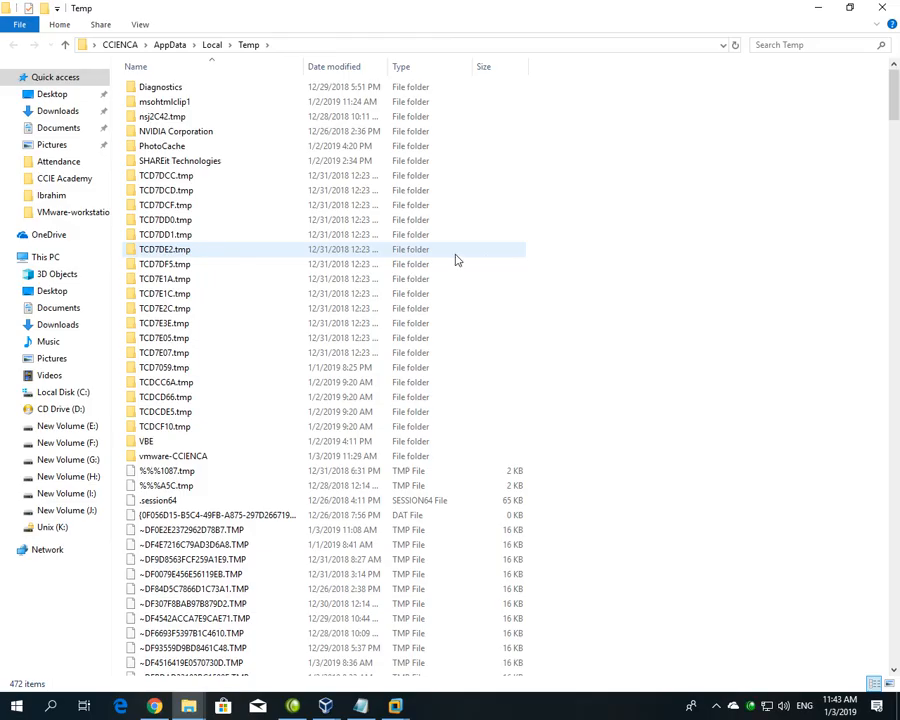
# Look through the user's Temp folder, then permanently delete all of its files and folders.
pyautogui.click(455, 256)
pyautogui.scroll(-9, 295, 195)
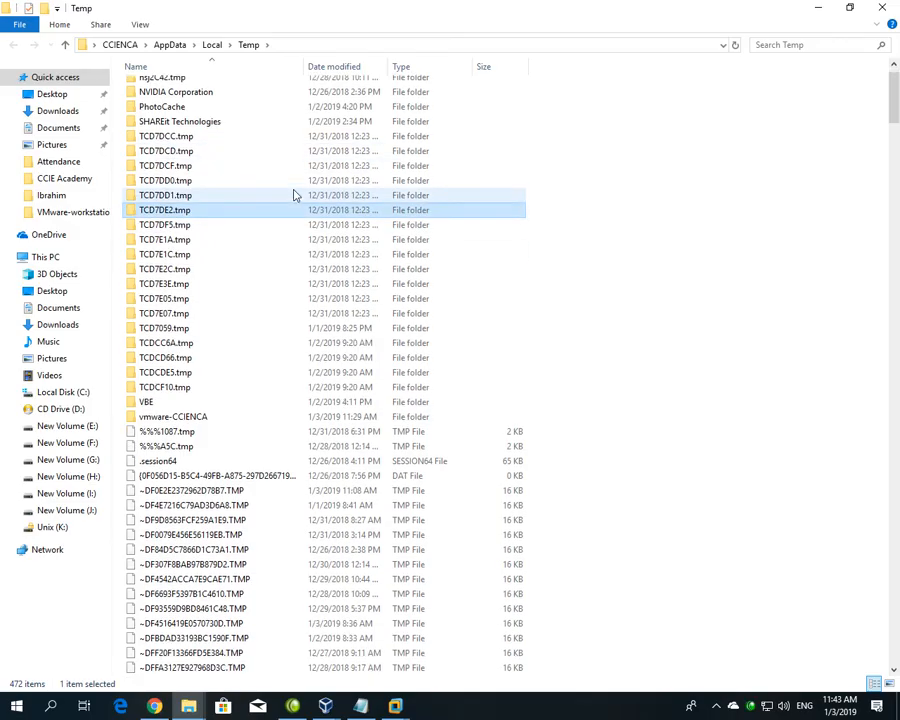
pyautogui.scroll(-20, 287, 320)
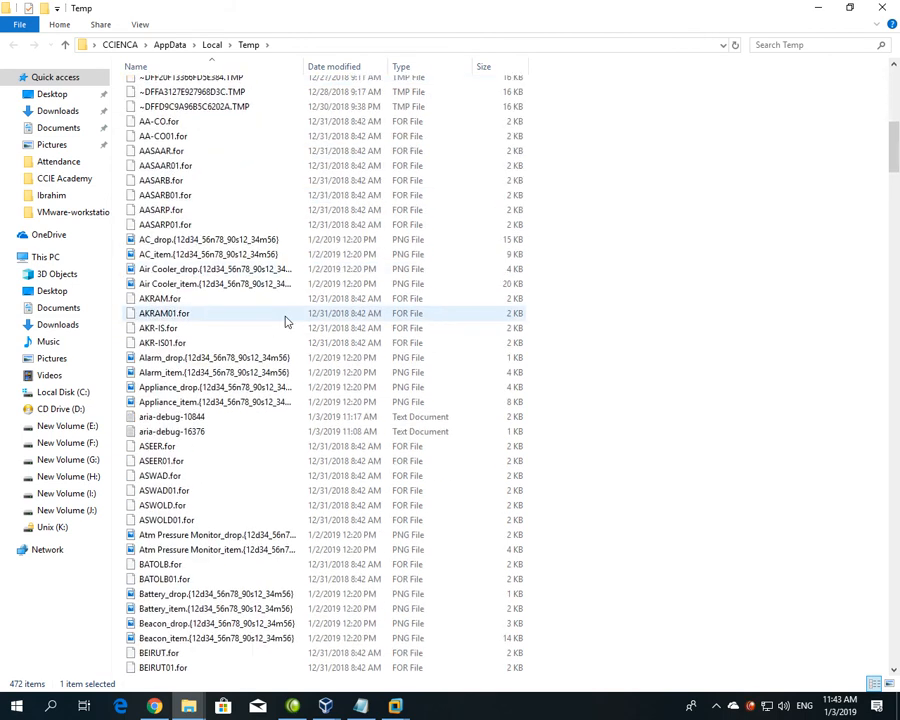
pyautogui.scroll(-20, 285, 321)
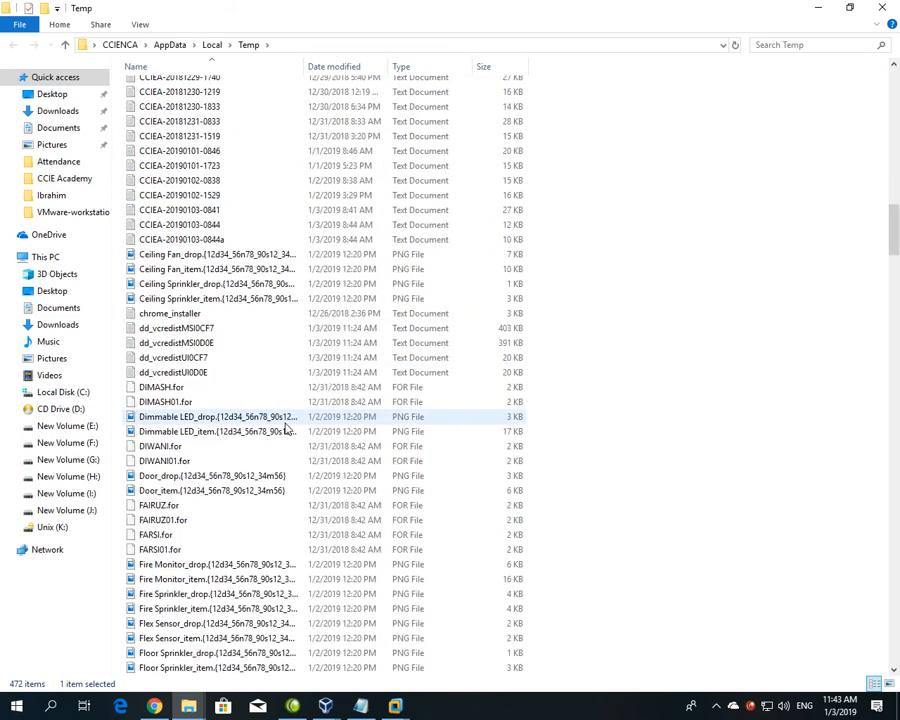
pyautogui.scroll(-20, 290, 426)
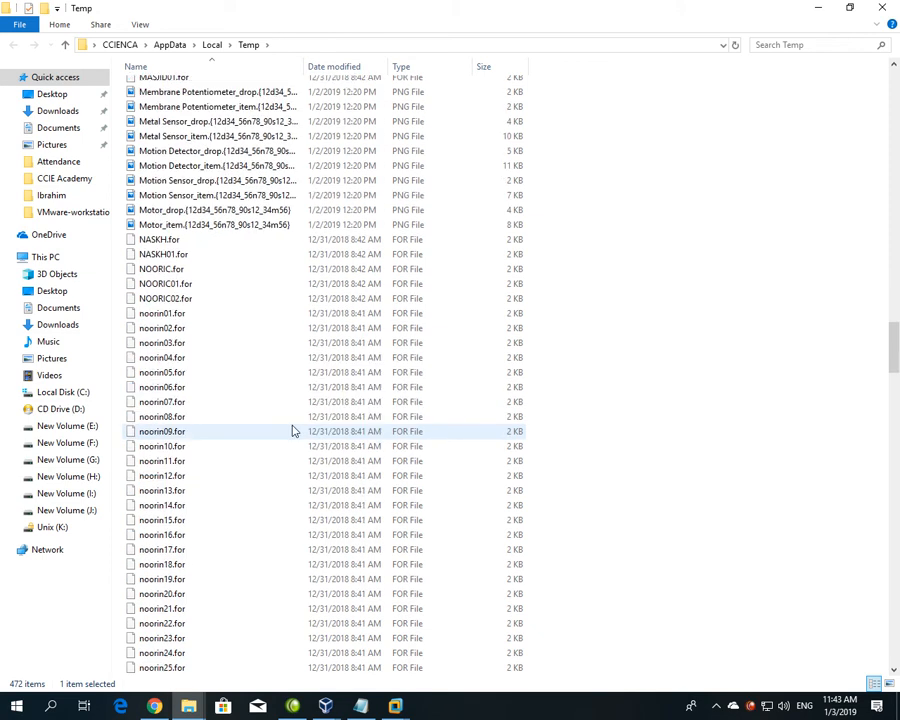
pyautogui.click(316, 418)
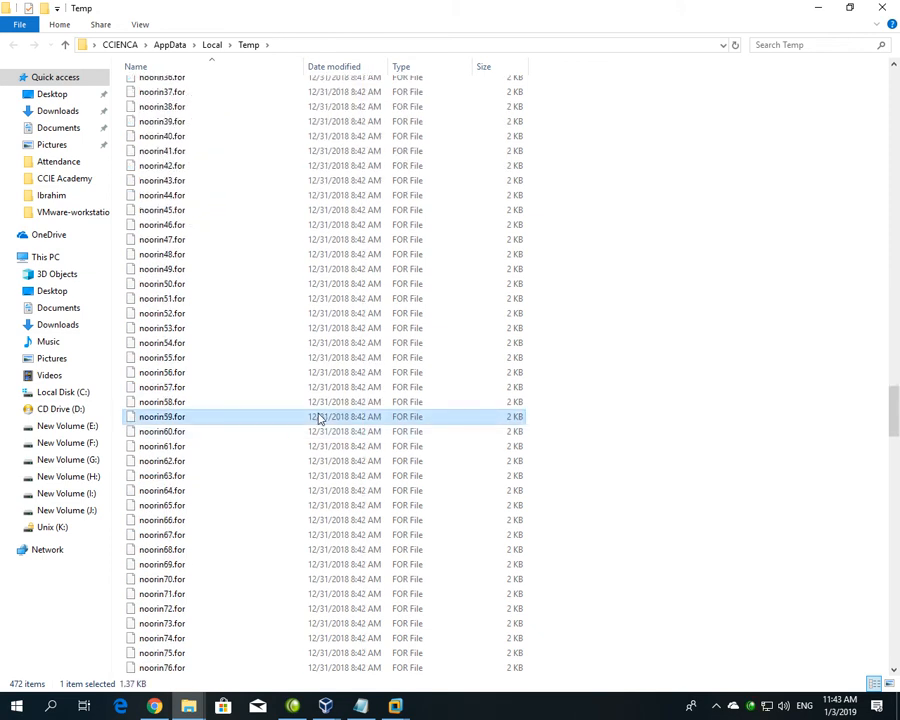
pyautogui.hotkey('ctrl', 'a')
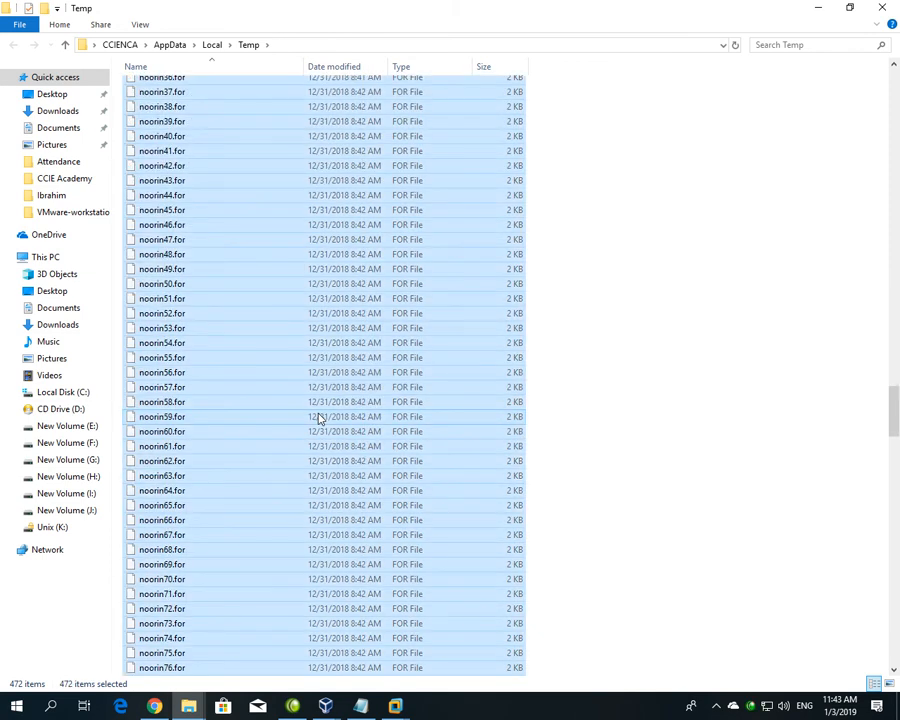
pyautogui.hotkey('shift', 'Delete')
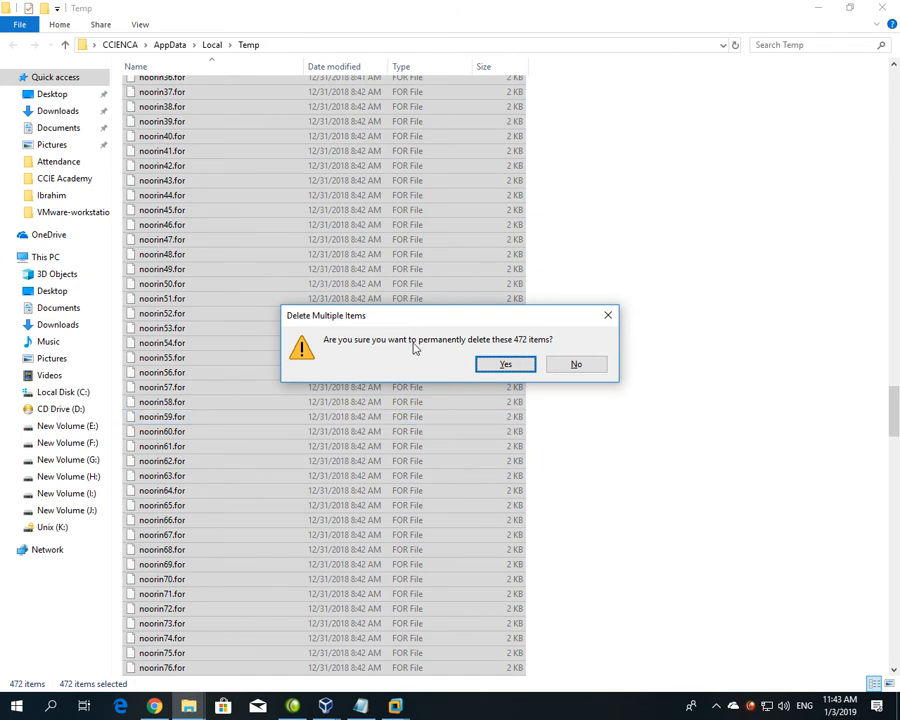
pyautogui.click(510, 365)
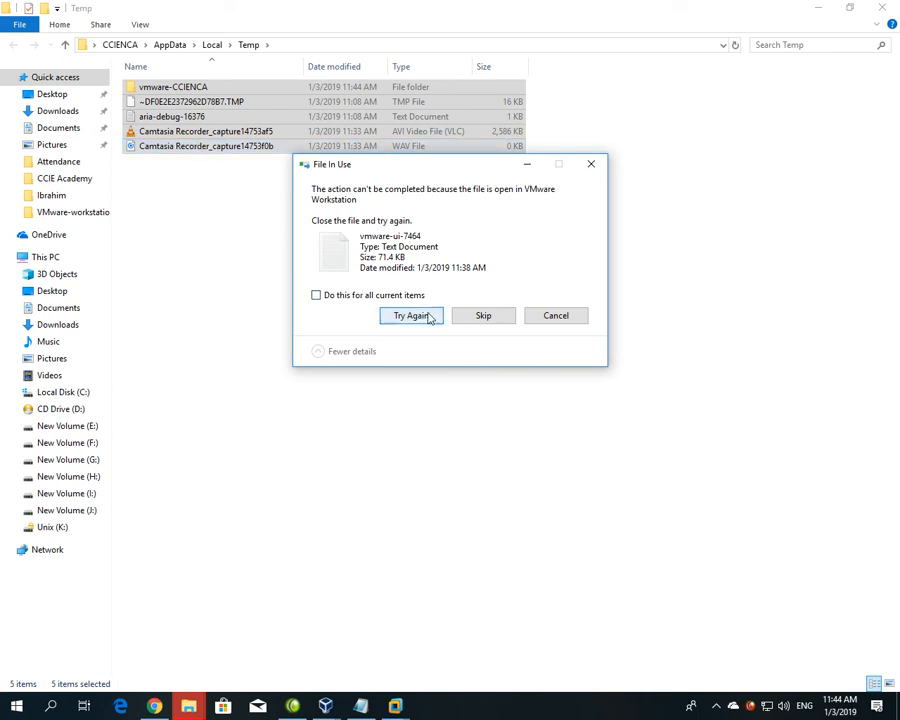
# Skip the files in use, applying the choice to all current items for the Camtasia recording, and close the user's Temp folder.
pyautogui.click(483, 317)
pyautogui.click(478, 316)
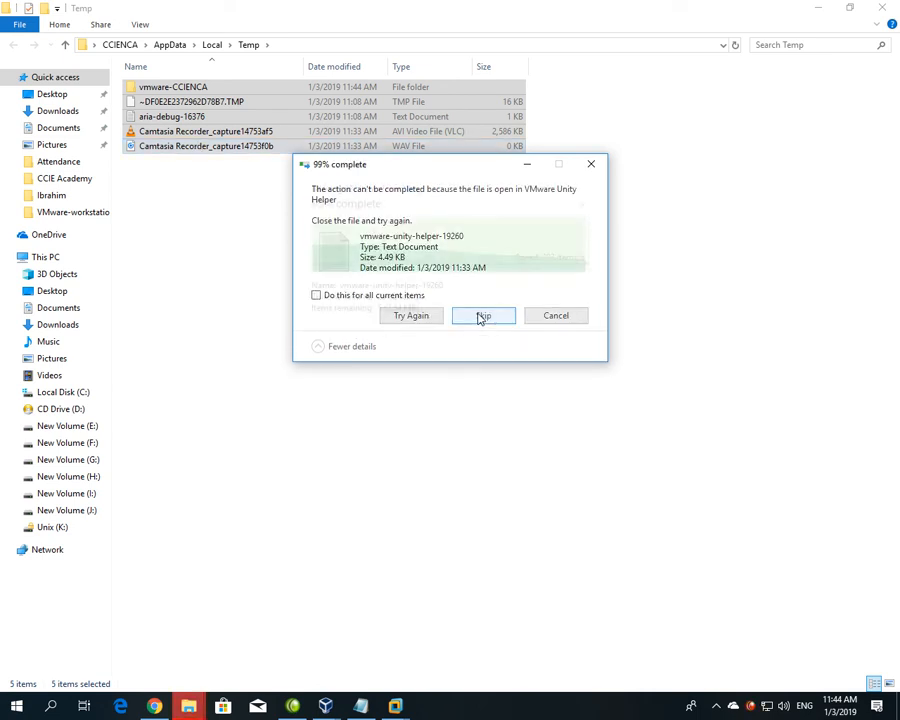
pyautogui.click(480, 316)
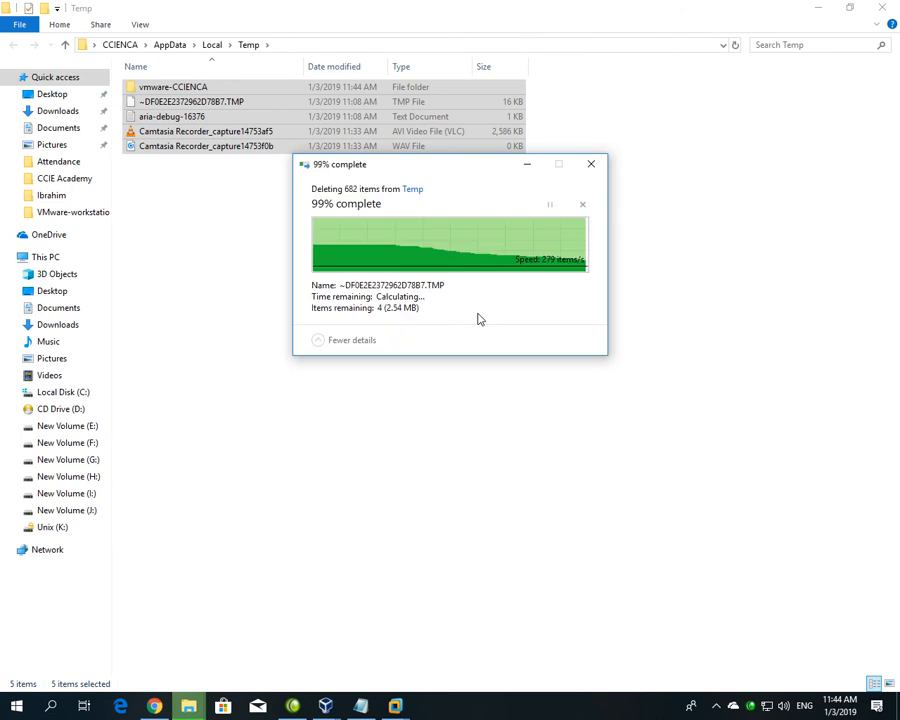
pyautogui.click(481, 316)
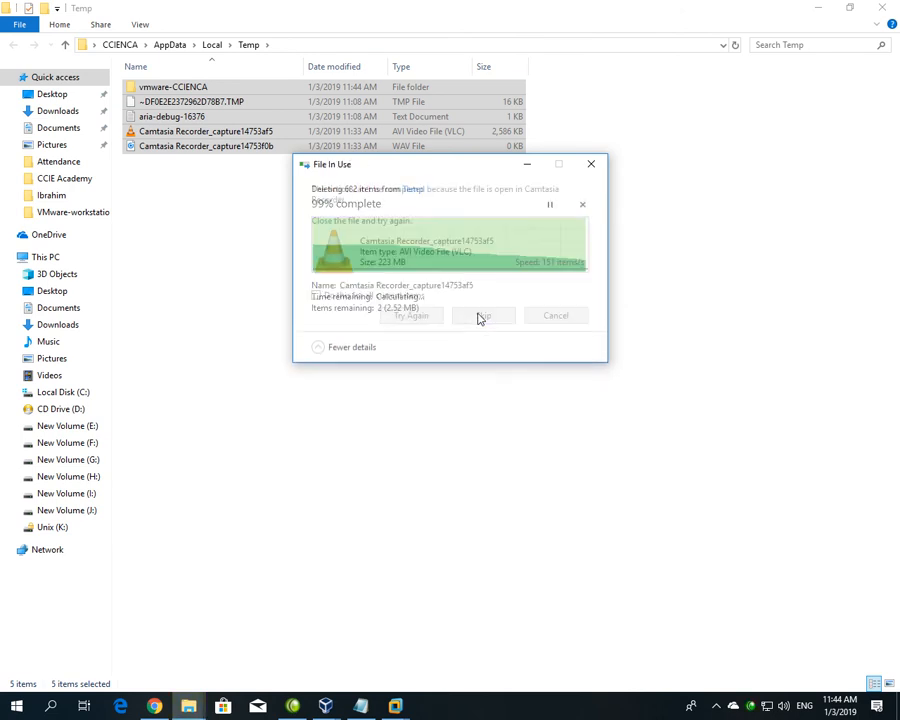
pyautogui.click(337, 298)
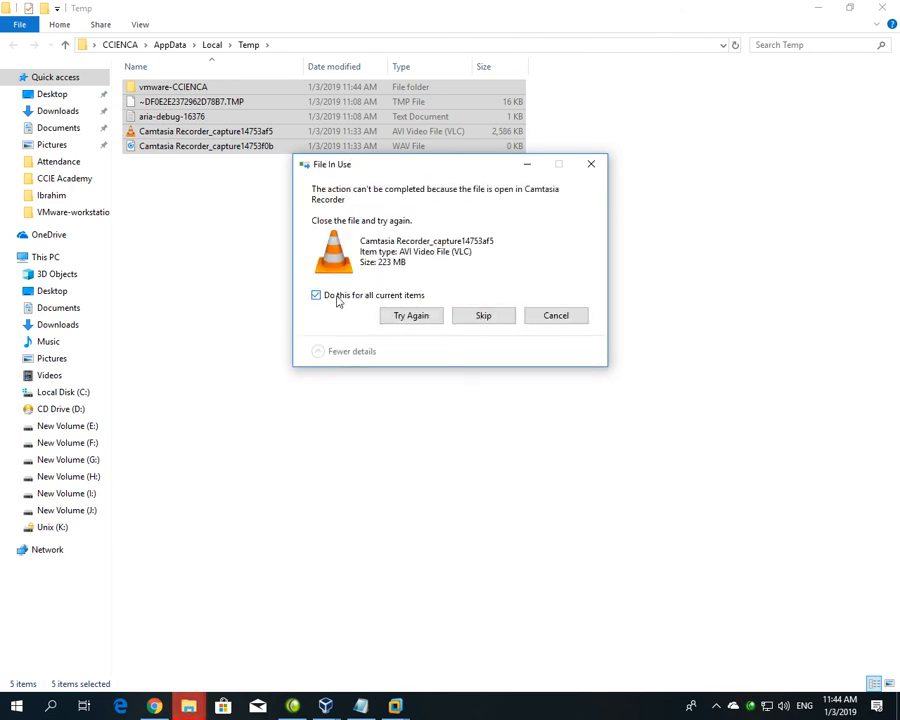
pyautogui.click(481, 316)
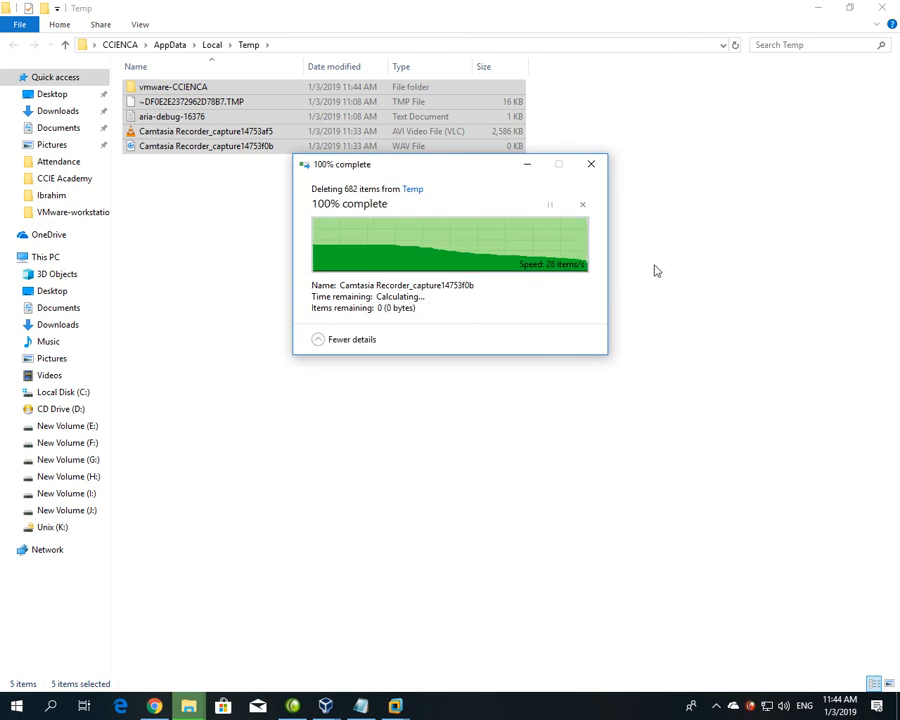
pyautogui.click(885, 6)
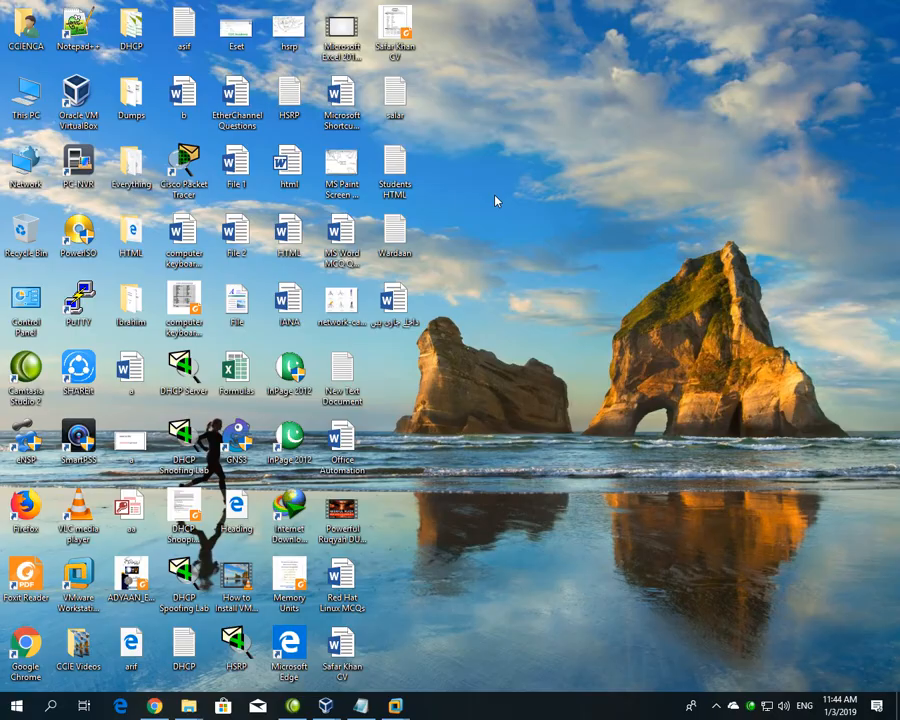
# Refresh the desktop twice.
pyautogui.rightClick(454, 223)
pyautogui.click(526, 258)
pyautogui.rightClick(468, 213)
pyautogui.click(490, 255)
# Open the Windows Prefetch folder by running the prefetch command and grant permanent access to it.
pyautogui.press('super+r')
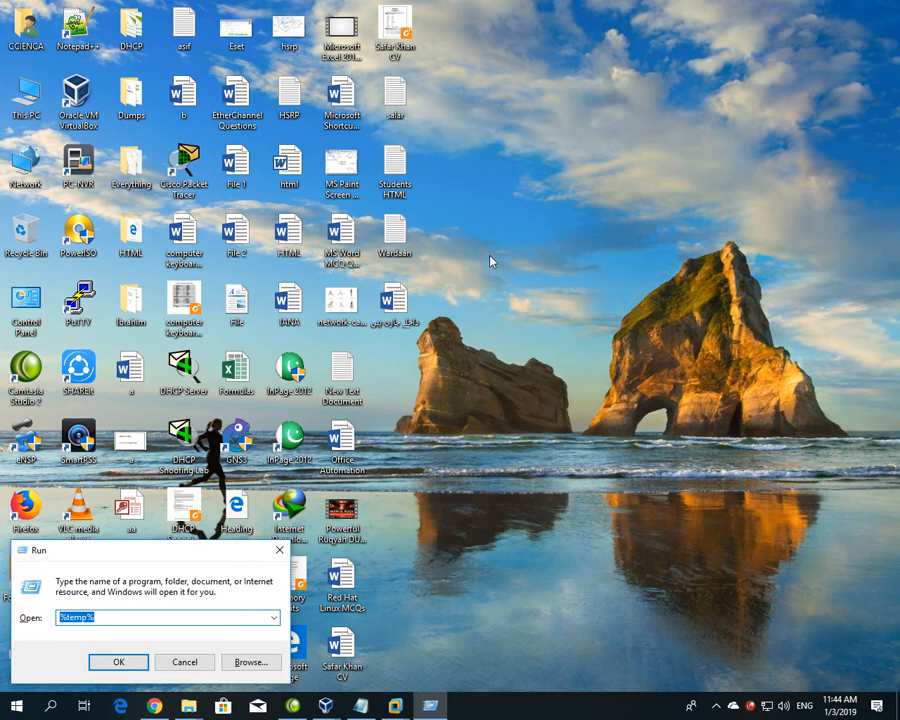
pyautogui.write('prefetch')
pyautogui.press('Return')
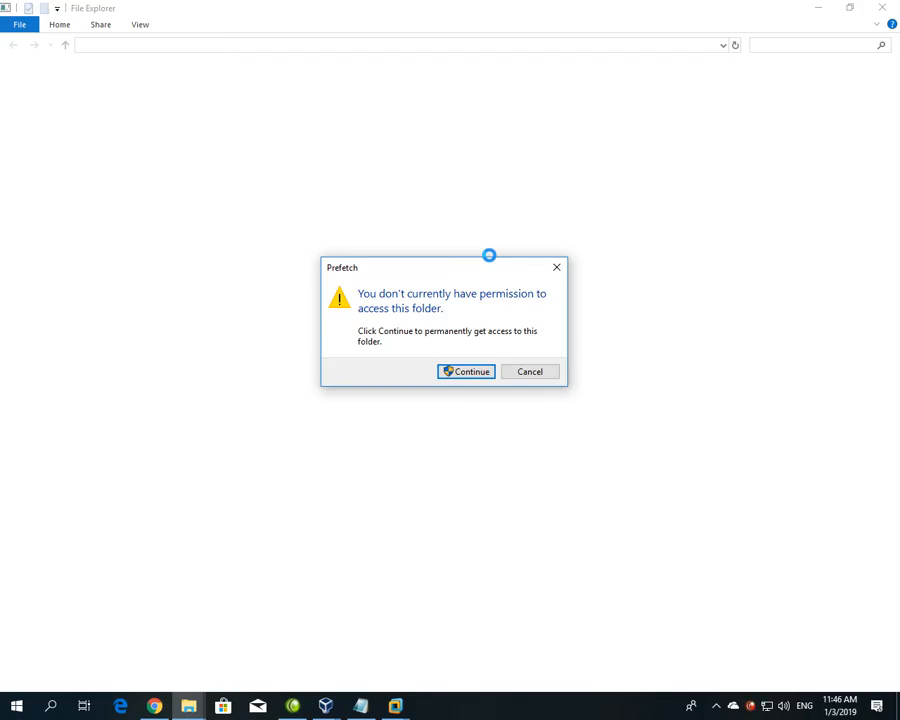
pyautogui.click(461, 373)
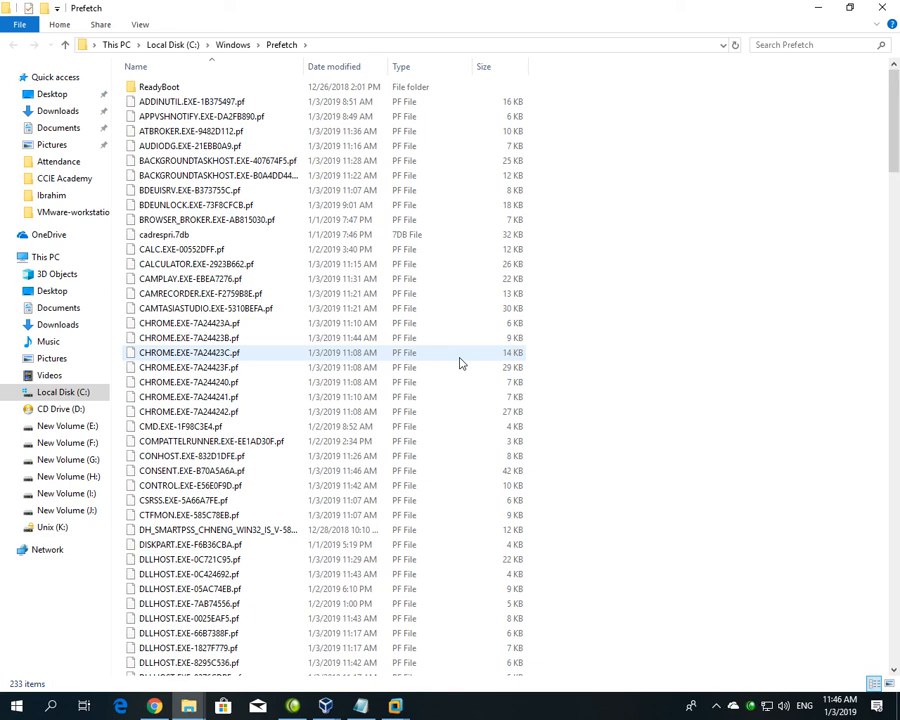
# Permanently delete all contents of the Prefetch folder, skipping files in use for all current items.
pyautogui.hotkey('ctrl', 'a')
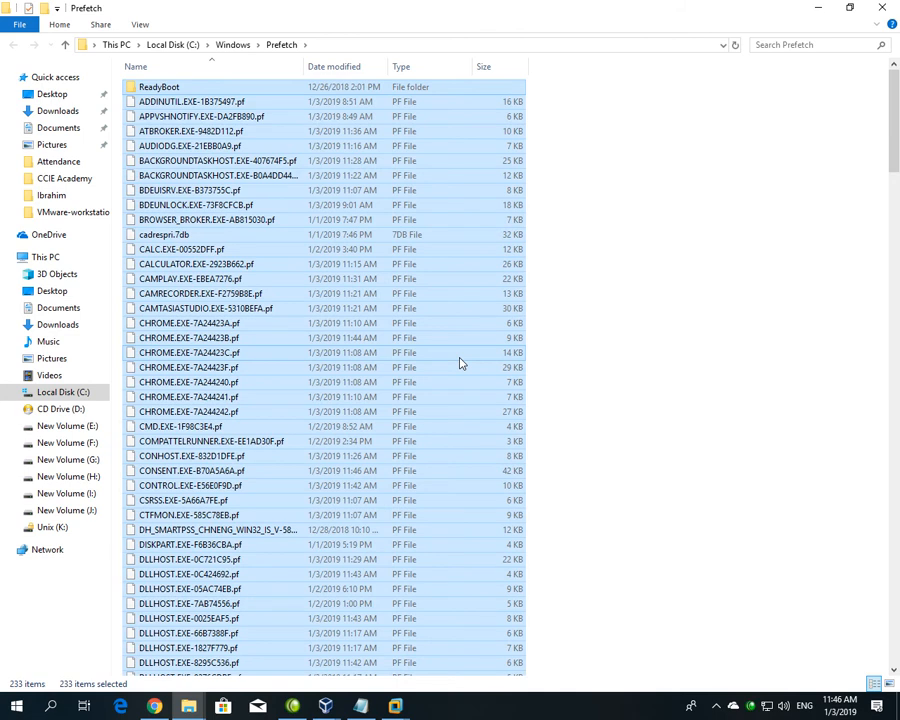
pyautogui.hotkey('shift', 'Delete')
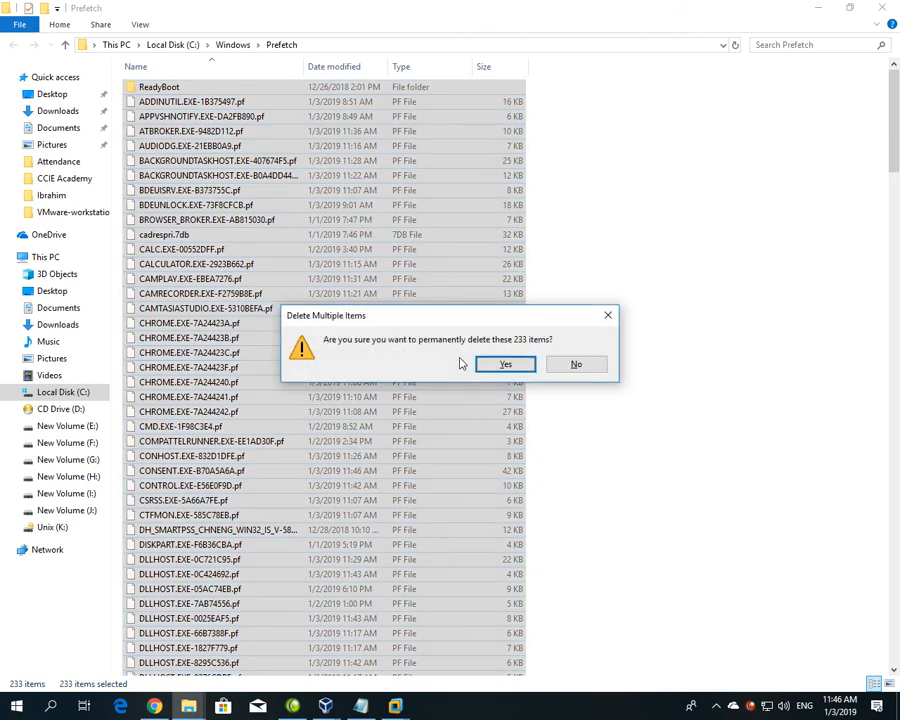
pyautogui.press('Return')
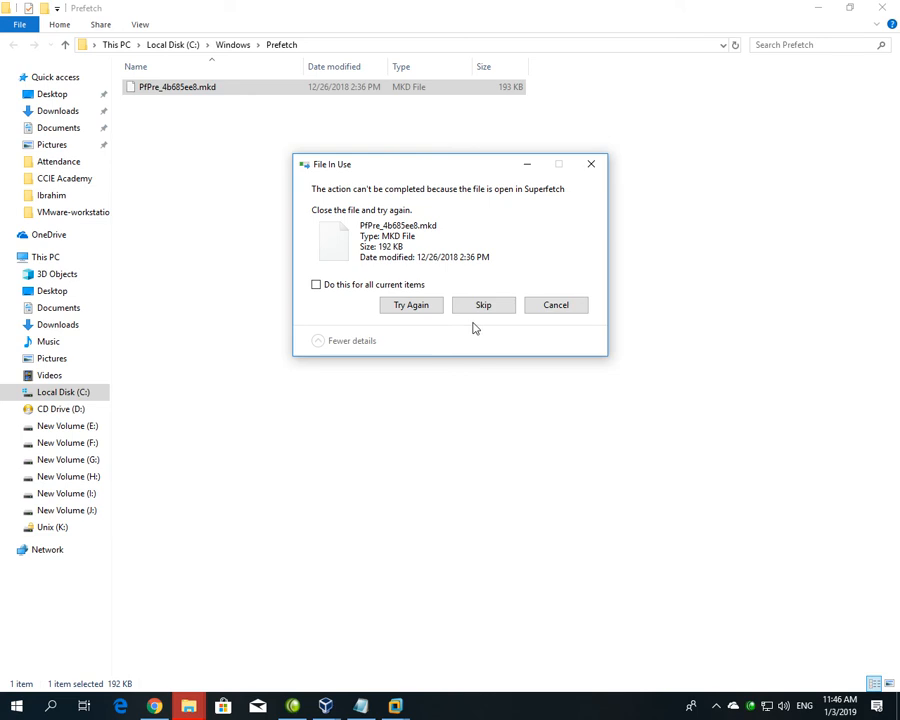
pyautogui.click(580, 712)
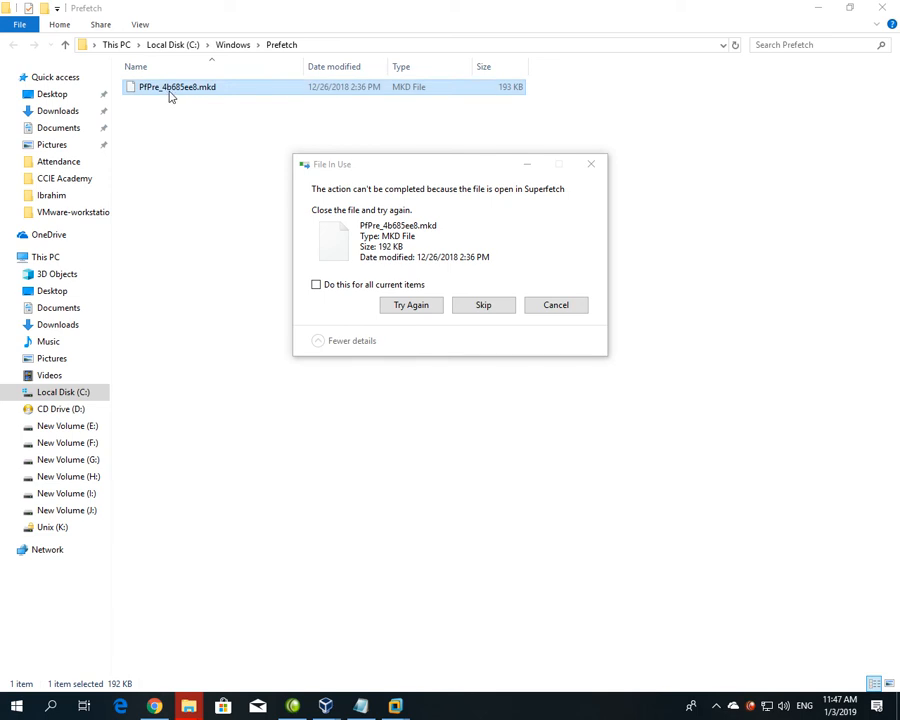
pyautogui.click(372, 287)
pyautogui.click(483, 307)
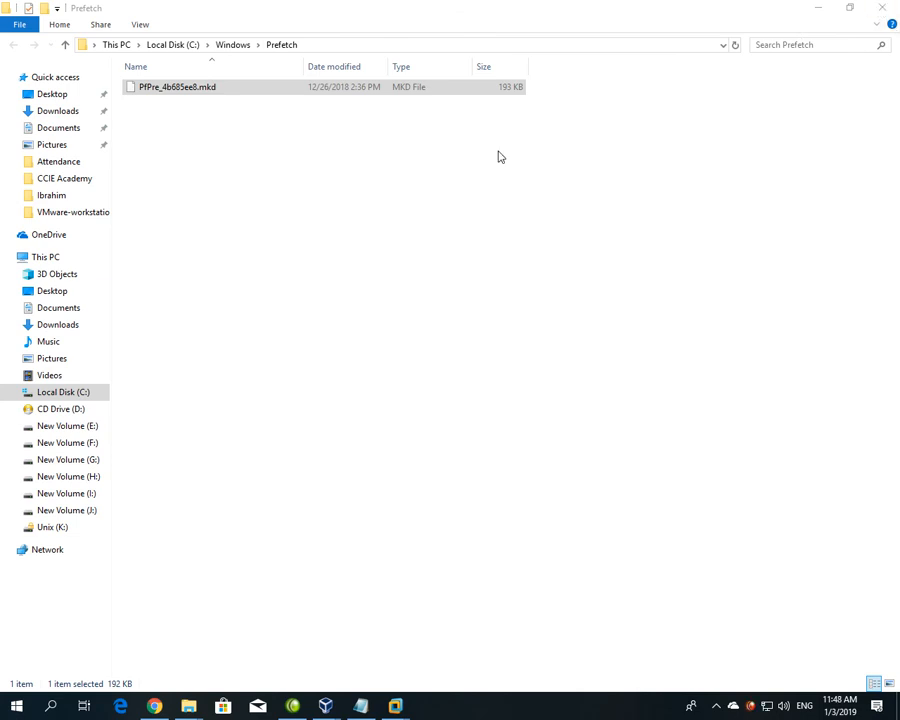
# Launch Word by running winword, open a blank document in a smaller window over the Prefetch folder, and close it.
pyautogui.press('super+r')
pyautogui.write('winword')
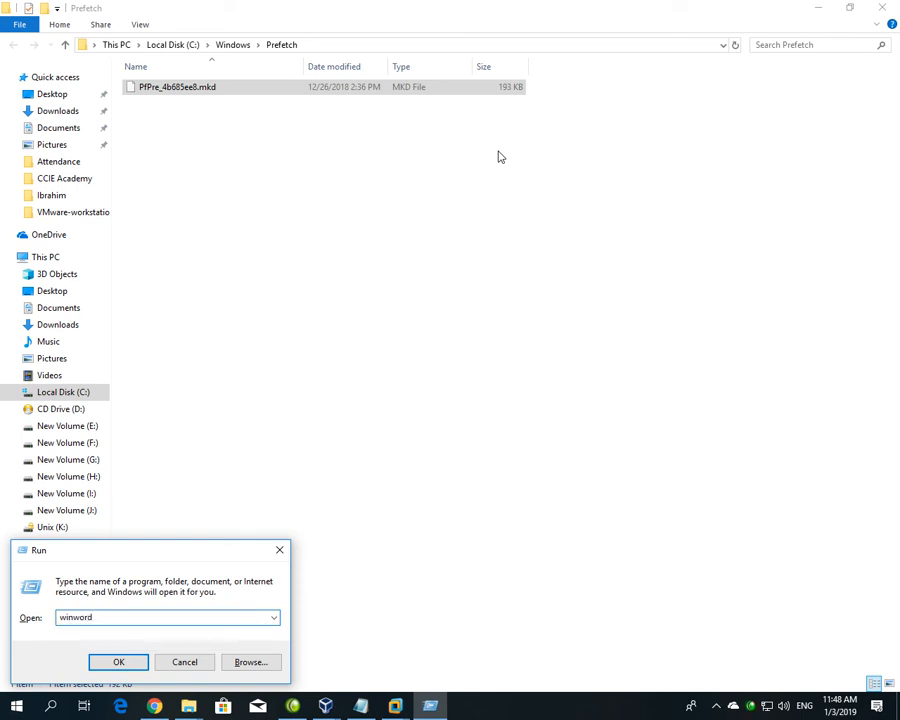
pyautogui.press('Return')
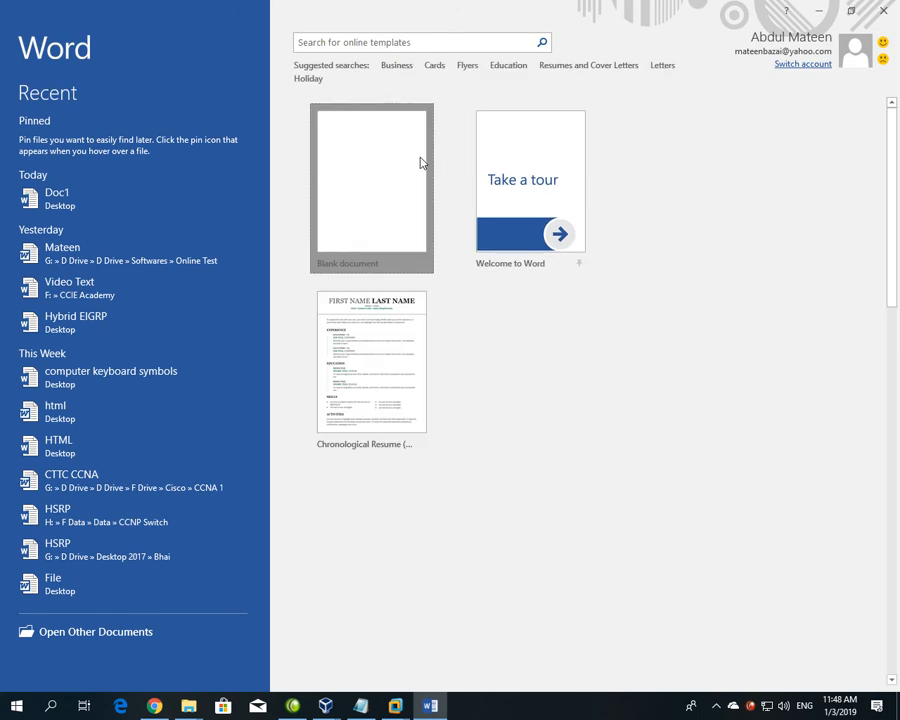
pyautogui.click(418, 162)
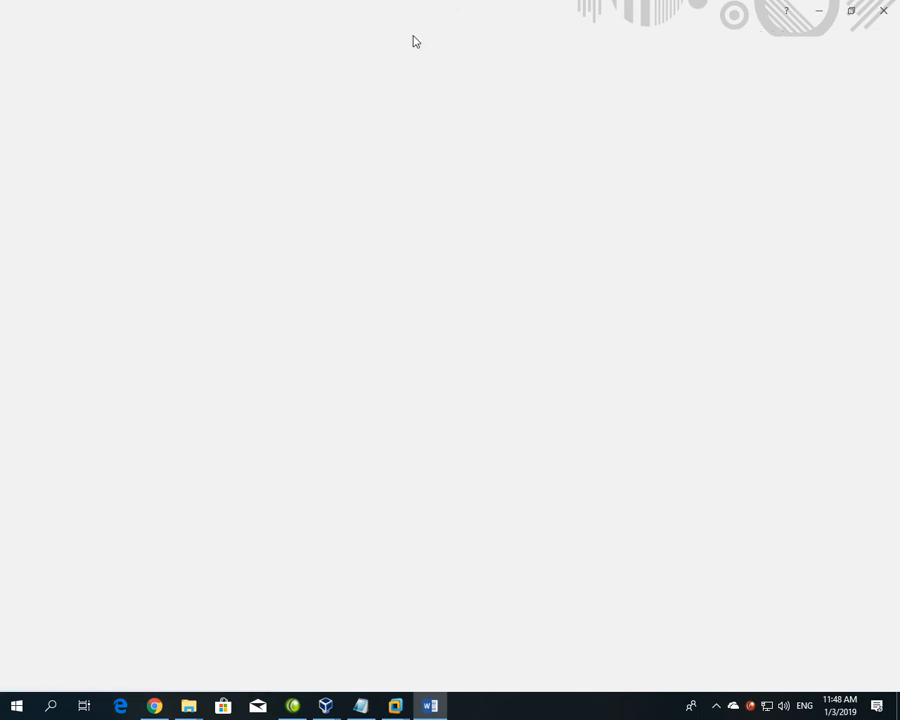
pyautogui.moveTo(413, 12); pyautogui.dragTo(459, 258)
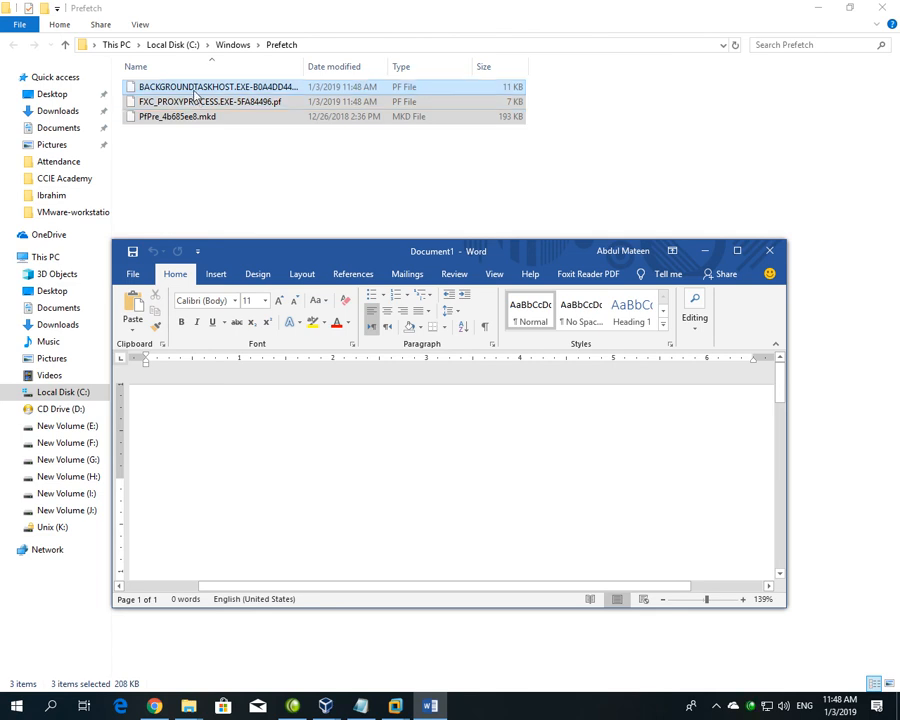
pyautogui.click(769, 251)
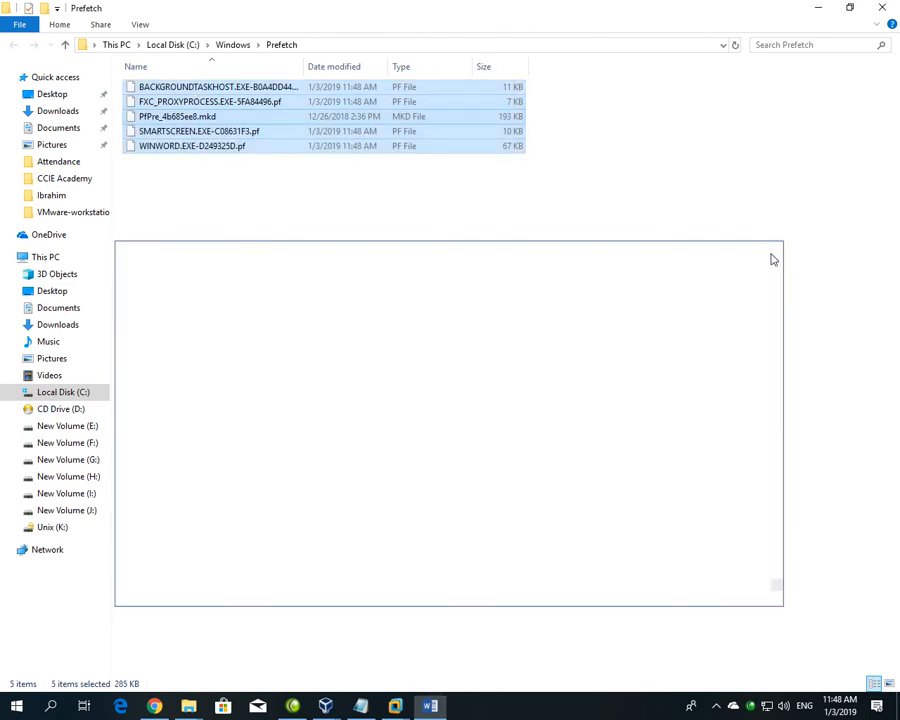
# Relaunch Word with the winword command, create another blank document, then close both Word and the Prefetch folder.
pyautogui.press('super+r')
pyautogui.press('Return')
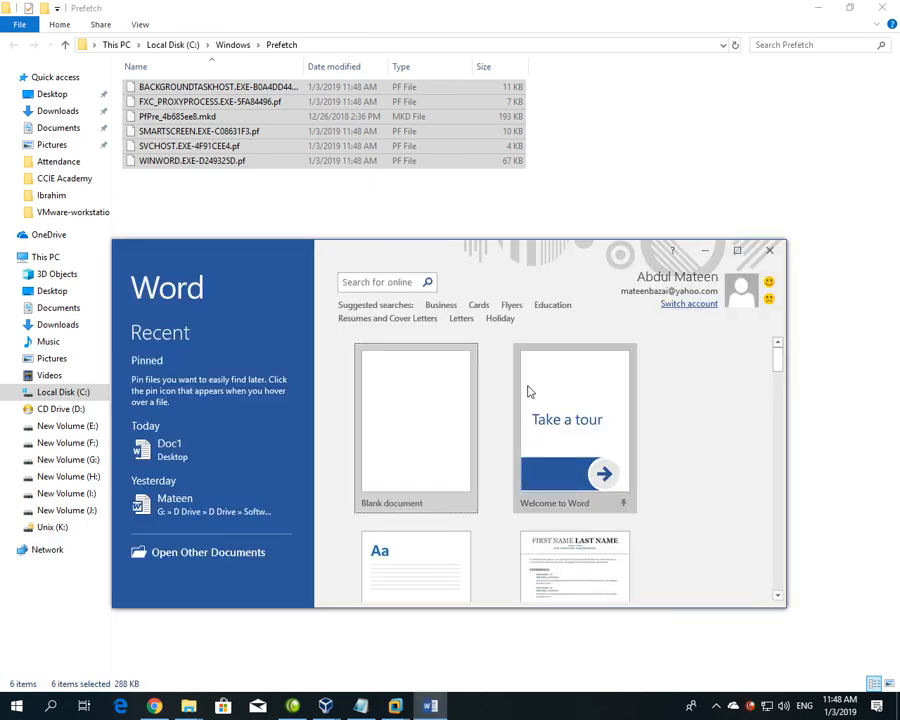
pyautogui.click(449, 401)
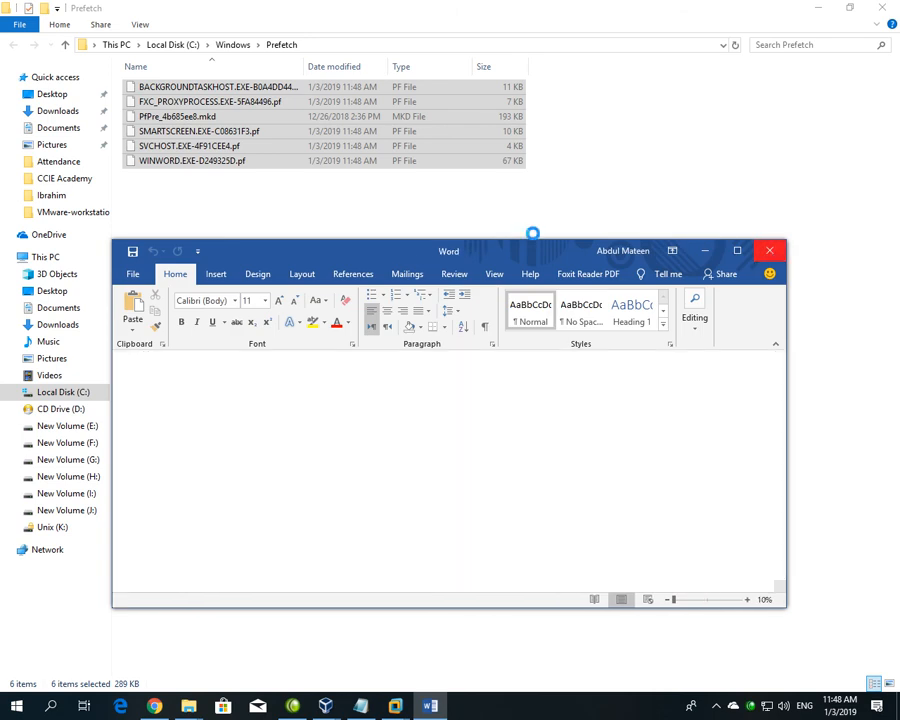
pyautogui.click(769, 250)
pyautogui.click(707, 233)
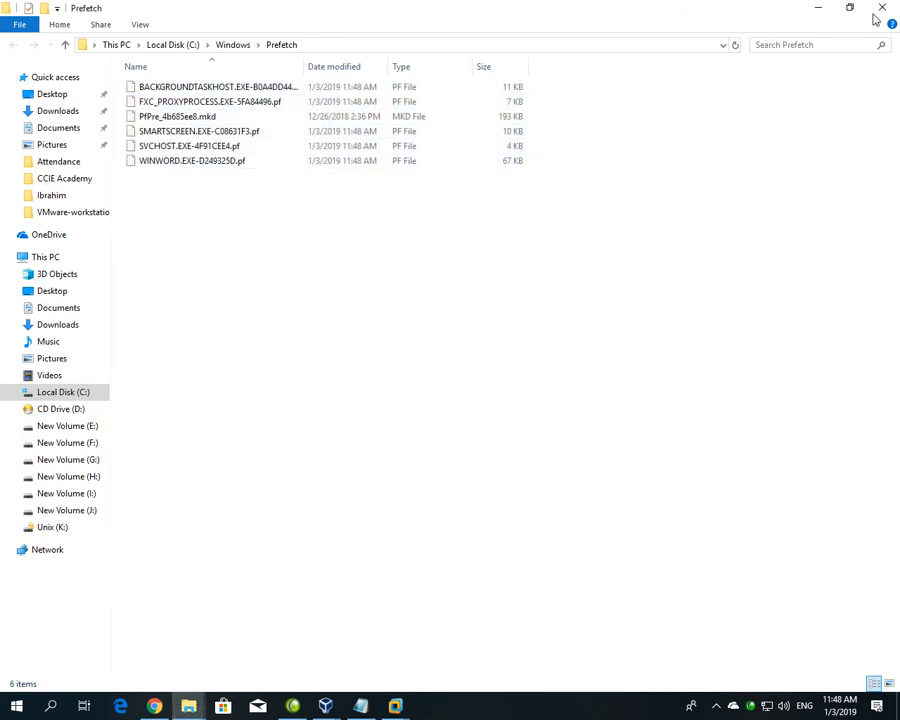
pyautogui.click(882, 7)
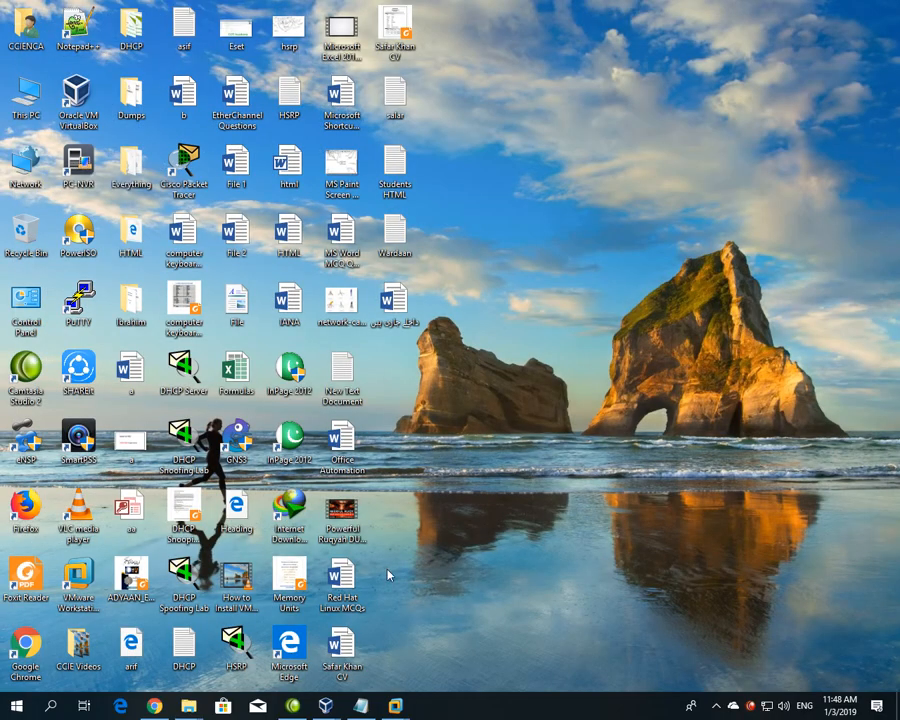
# Switch to the Windows XP virtual machine and open its Windows Temp folder by running the temp command.
pyautogui.moveTo(396, 706)
pyautogui.click(480, 613)
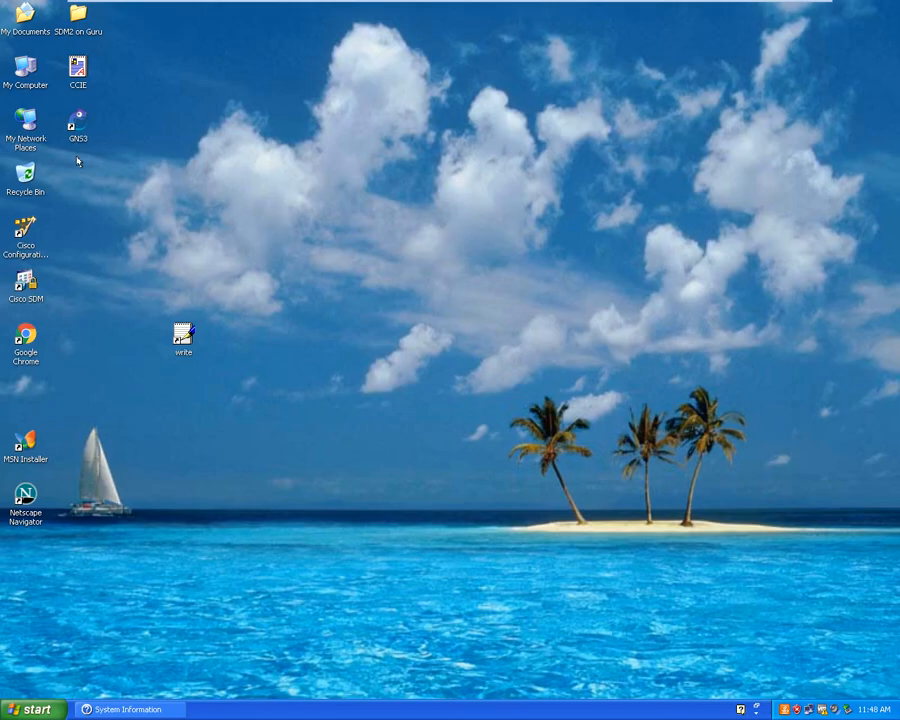
pyautogui.click(12, 708)
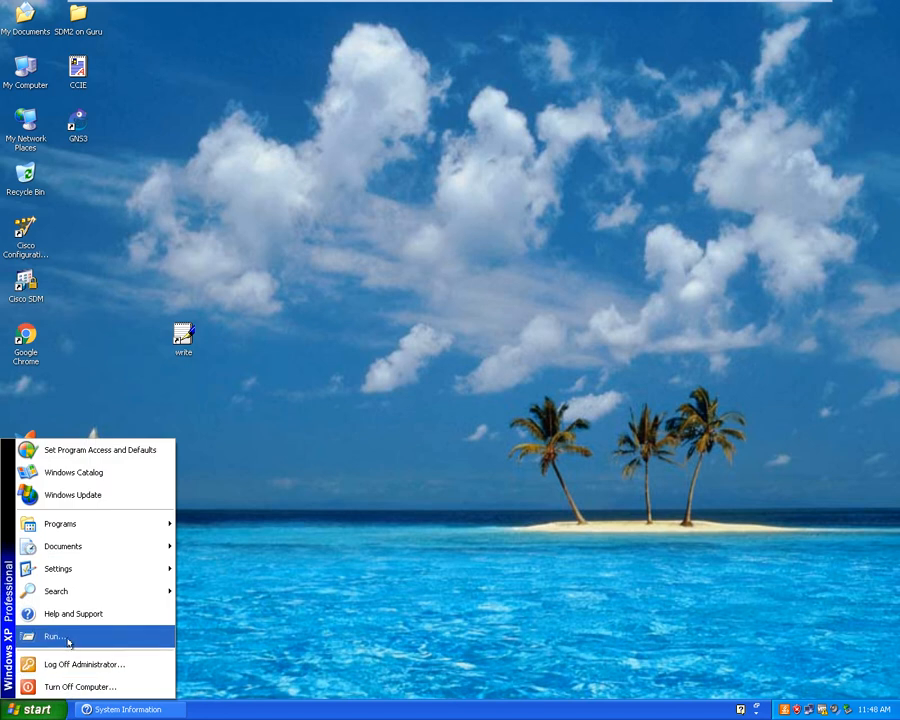
pyautogui.click(69, 636)
pyautogui.write('temp')
pyautogui.press('Return')
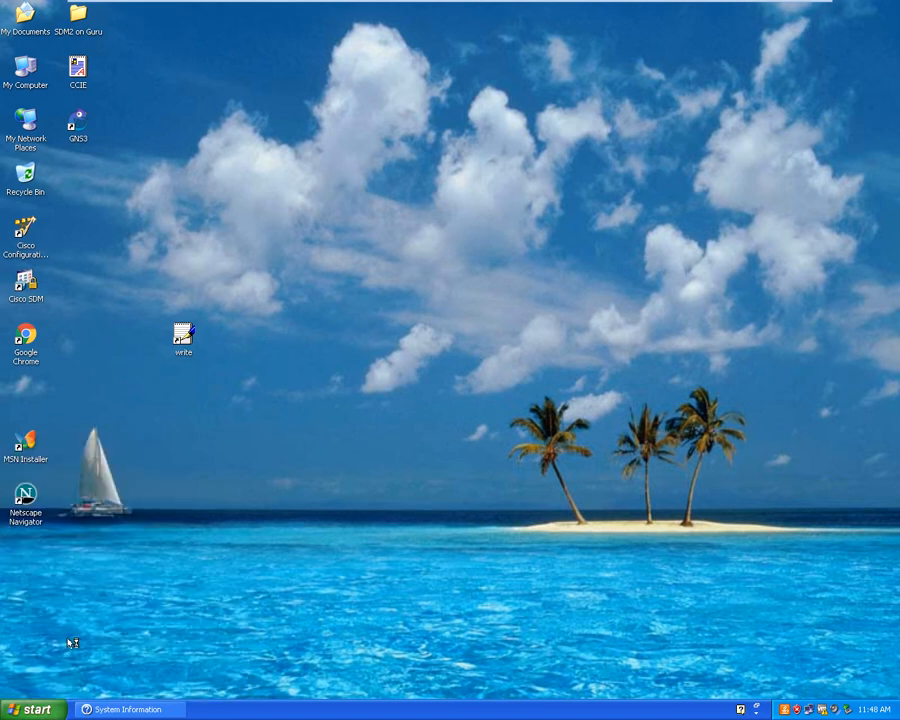
# Delete all contents of the Windows XP Temp folder, dismiss the file-in-use error and close the folder.
pyautogui.hotkey('ctrl', 'a')
pyautogui.press('Delete')
pyautogui.press('Return')
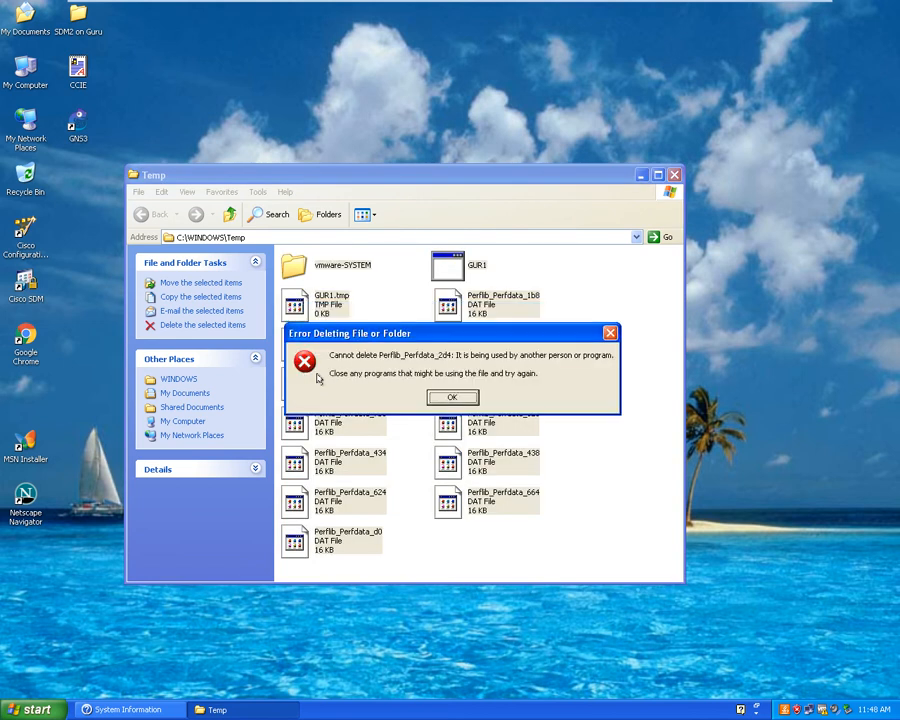
pyautogui.click(452, 397)
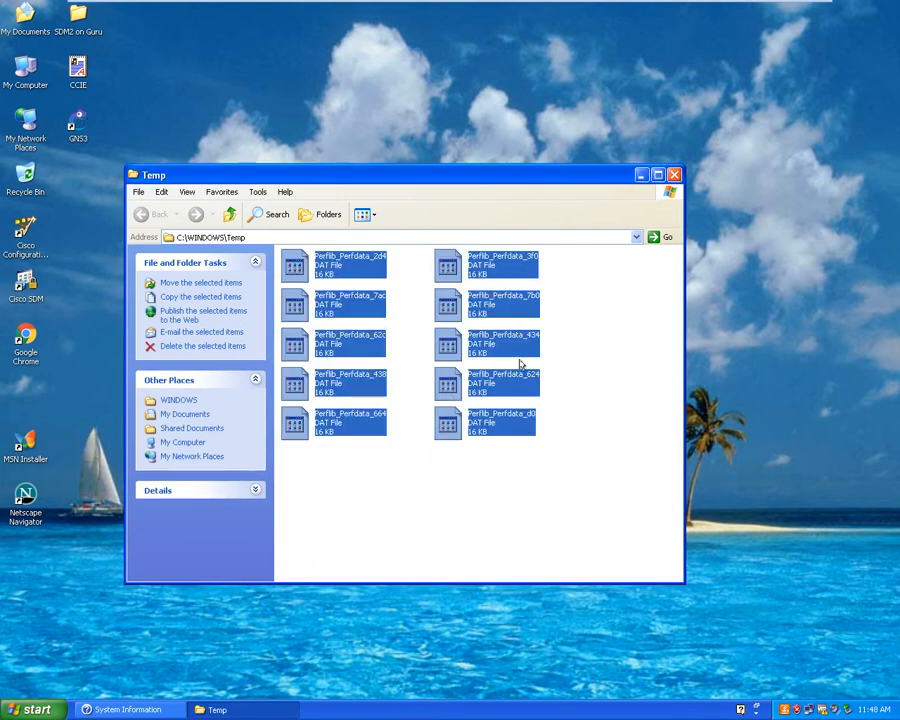
pyautogui.click(671, 177)
# Open the Windows XP user's Temp folder by running %temp%, delete all its contents and close it.
pyautogui.press('super+r')
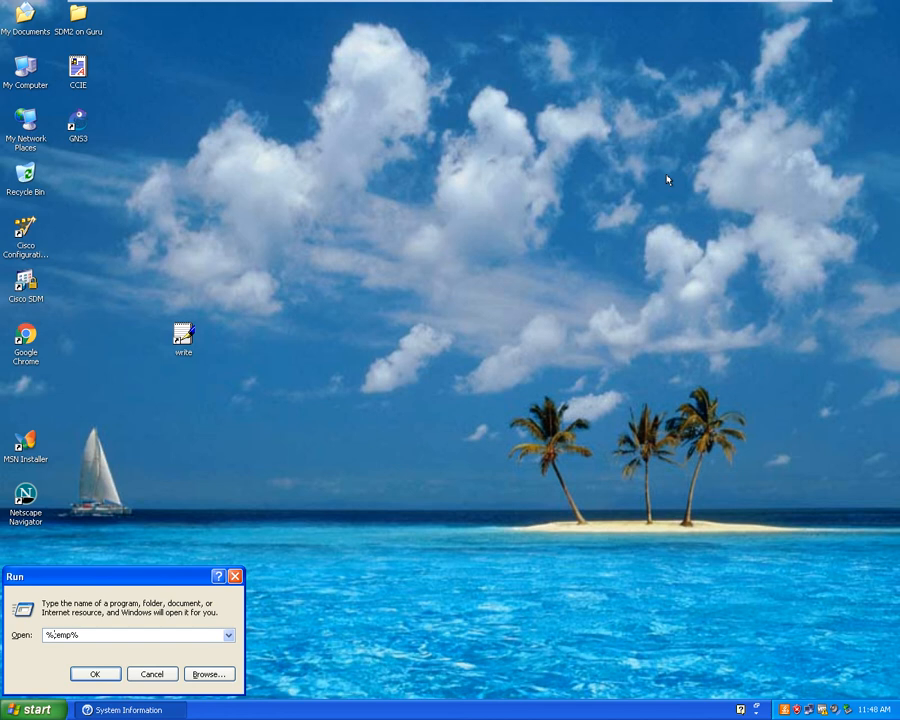
pyautogui.press('Return')
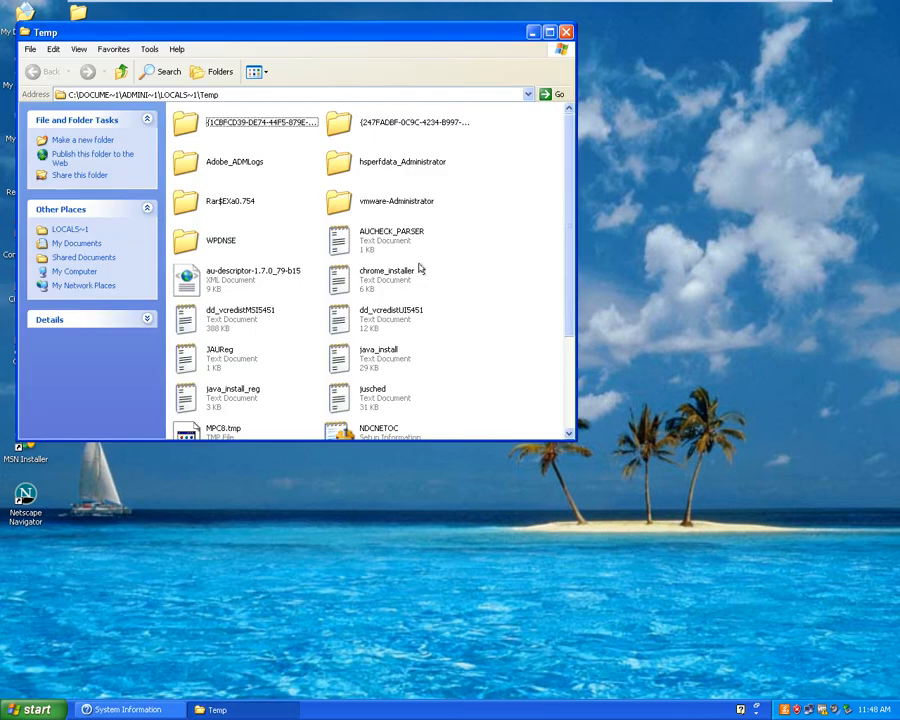
pyautogui.hotkey('ctrl', 'a')
pyautogui.press('Delete')
pyautogui.press('Return')
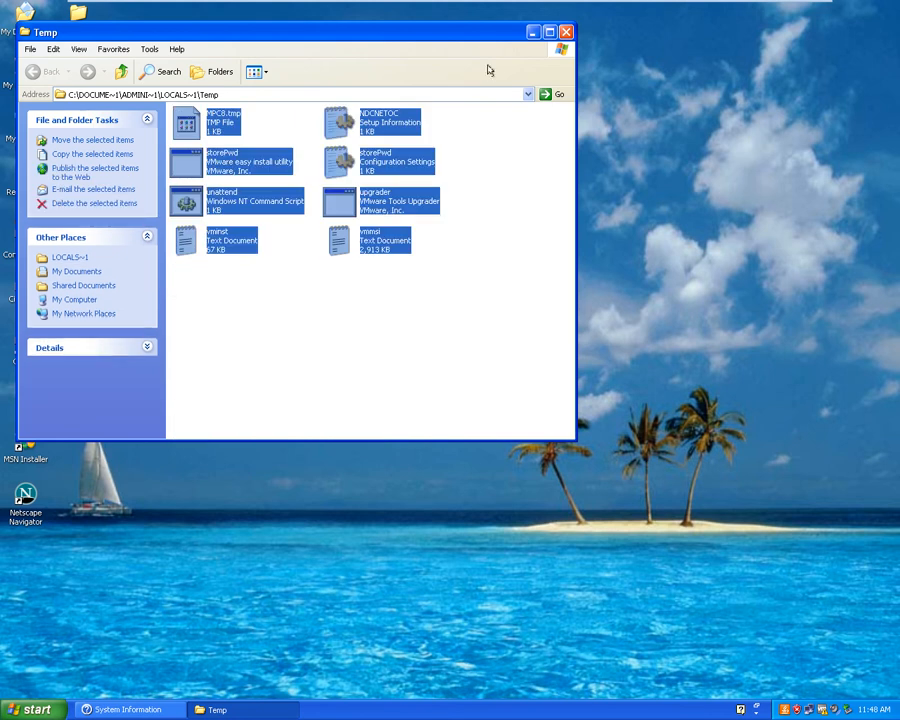
pyautogui.hotkey('alt', 'F4')
# Open the Windows XP Prefetch folder by running prefetch, delete all its contents and close it.
pyautogui.press('super')
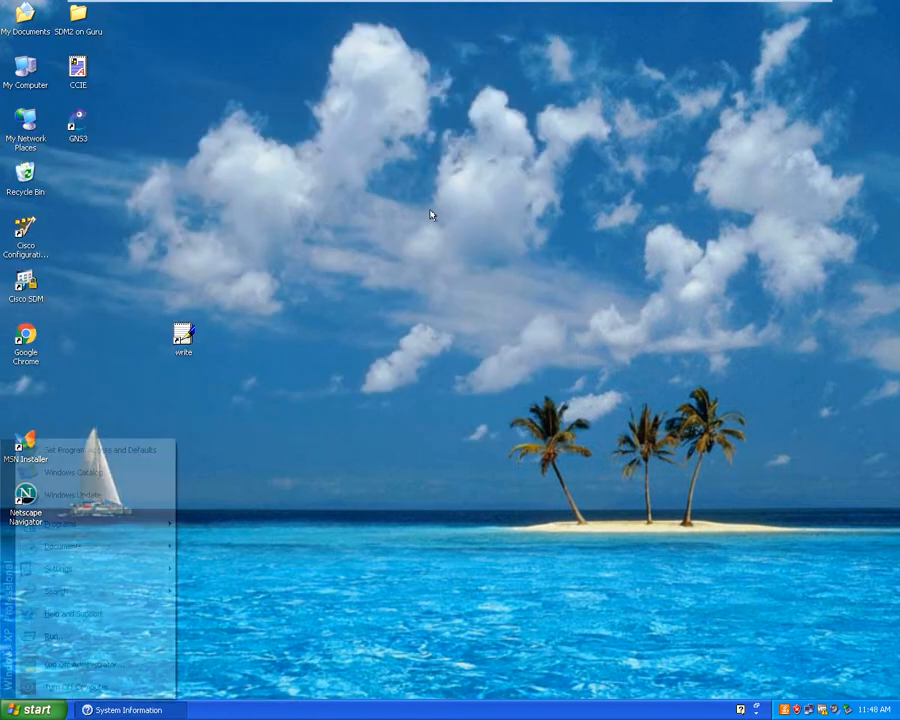
pyautogui.write('rpr')
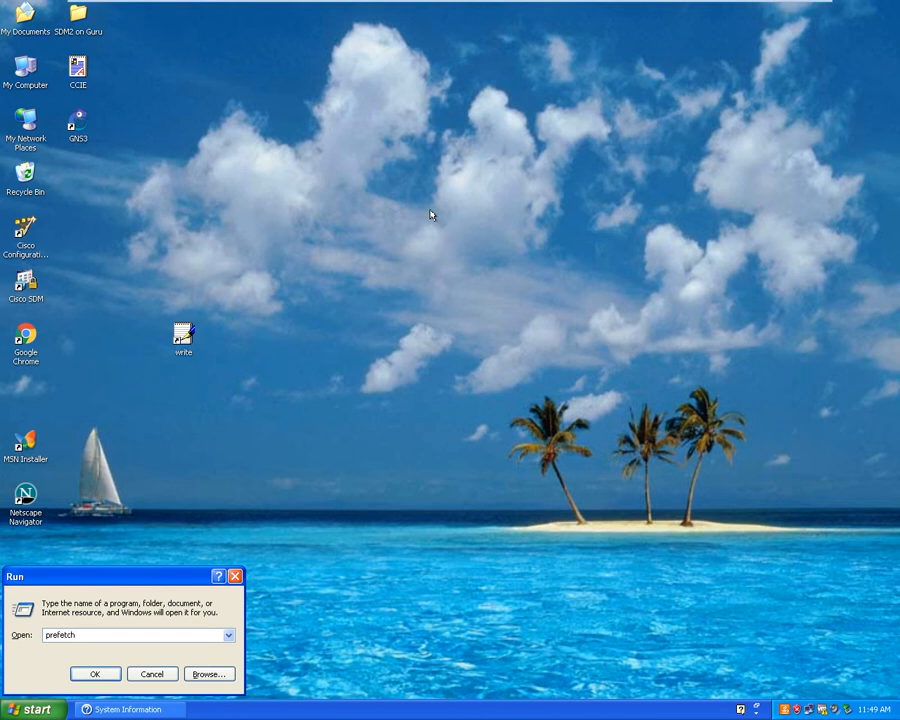
pyautogui.press('Return')
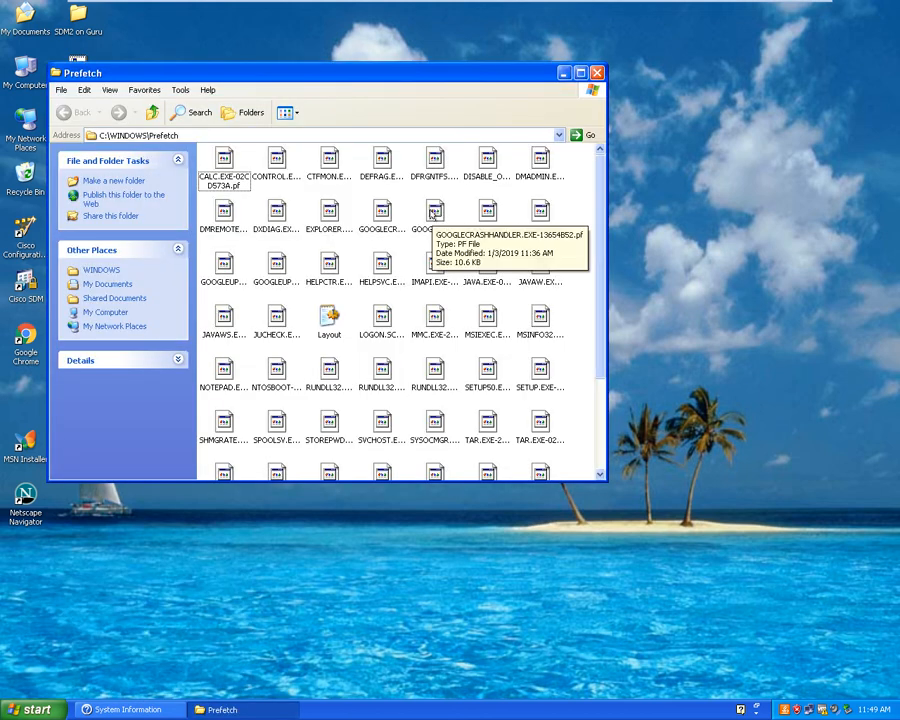
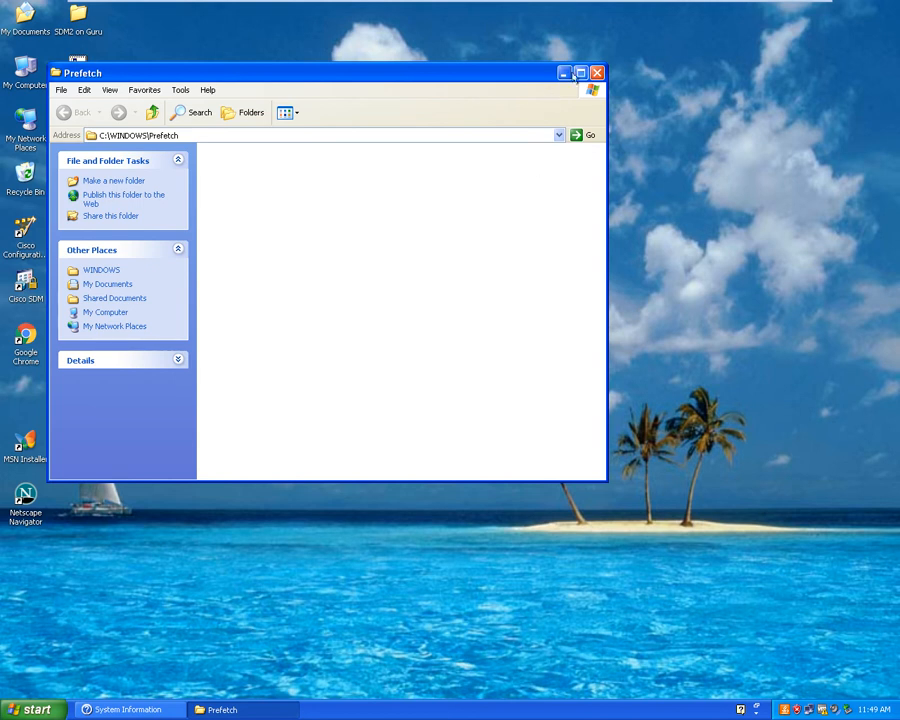
pyautogui.click(597, 73)
# Minimize the Windows XP virtual machine and switch to the Windows7 virtual machine in VirtualBox.
pyautogui.click(36, 709)
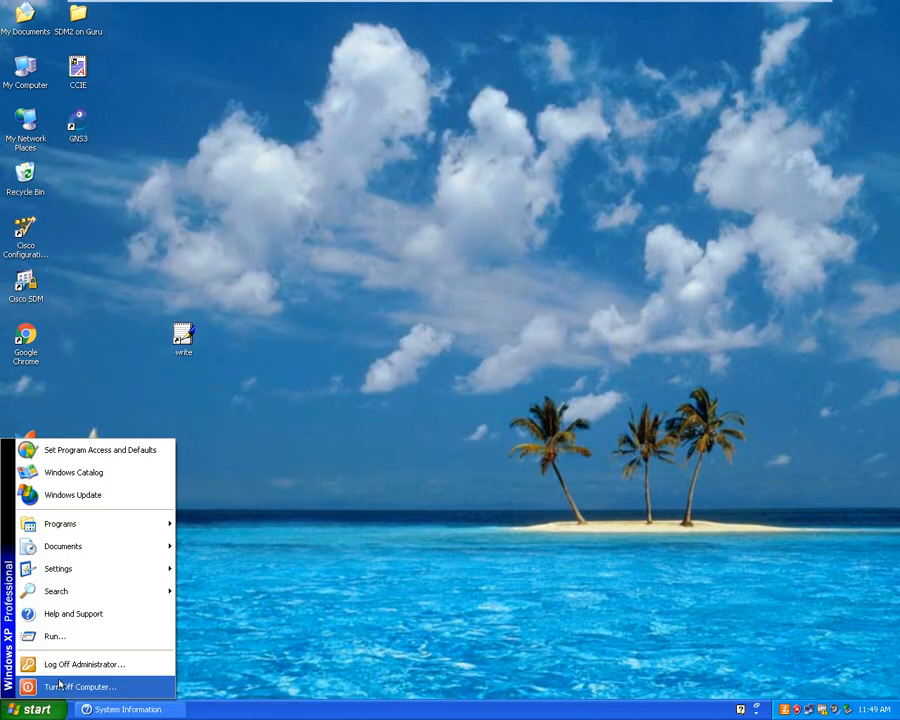
pyautogui.click(448, 477)
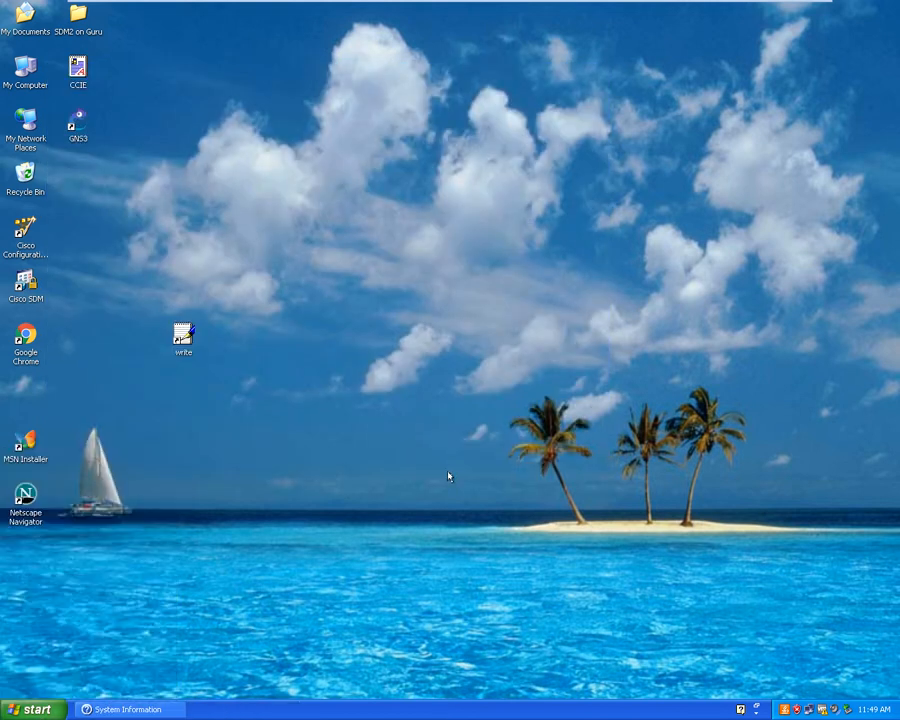
pyautogui.click(818, 5)
pyautogui.moveTo(336, 710)
pyautogui.click(400, 635)
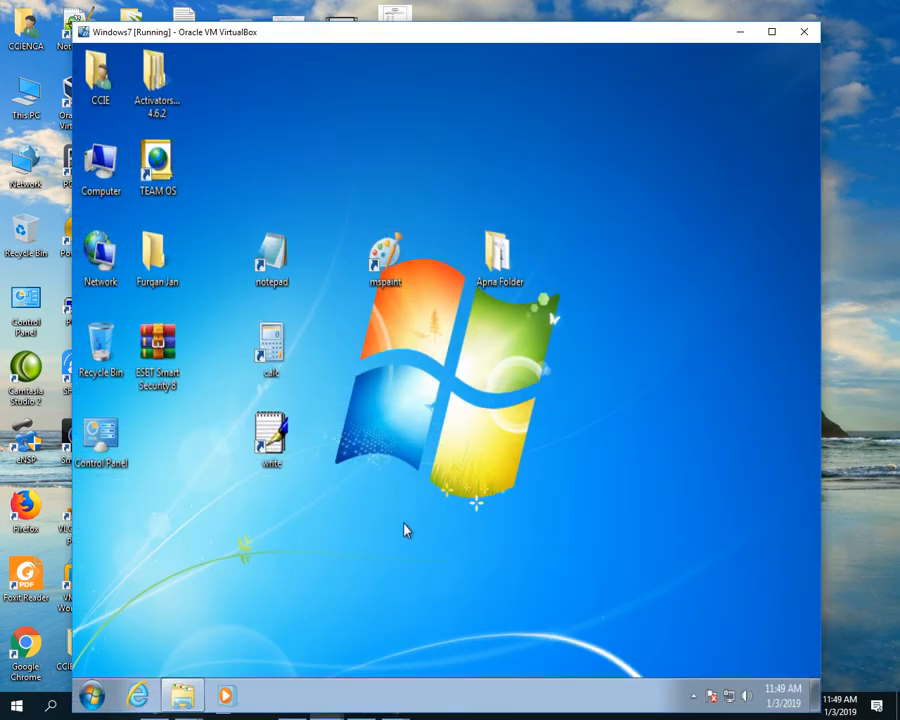
pyautogui.click(91, 695)
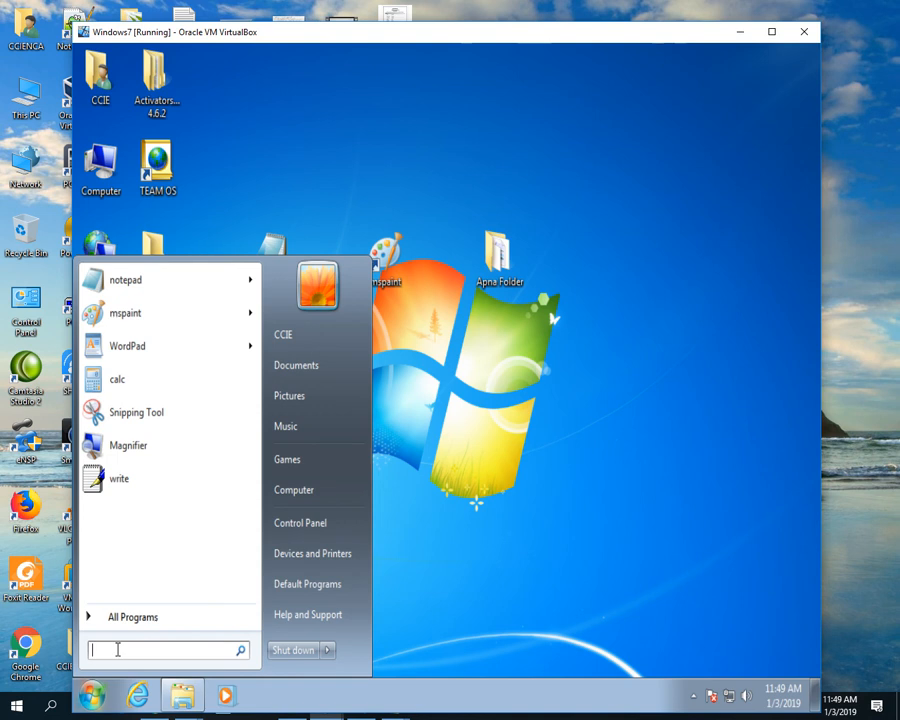
pyautogui.write('tem')
pyautogui.press('Escape')
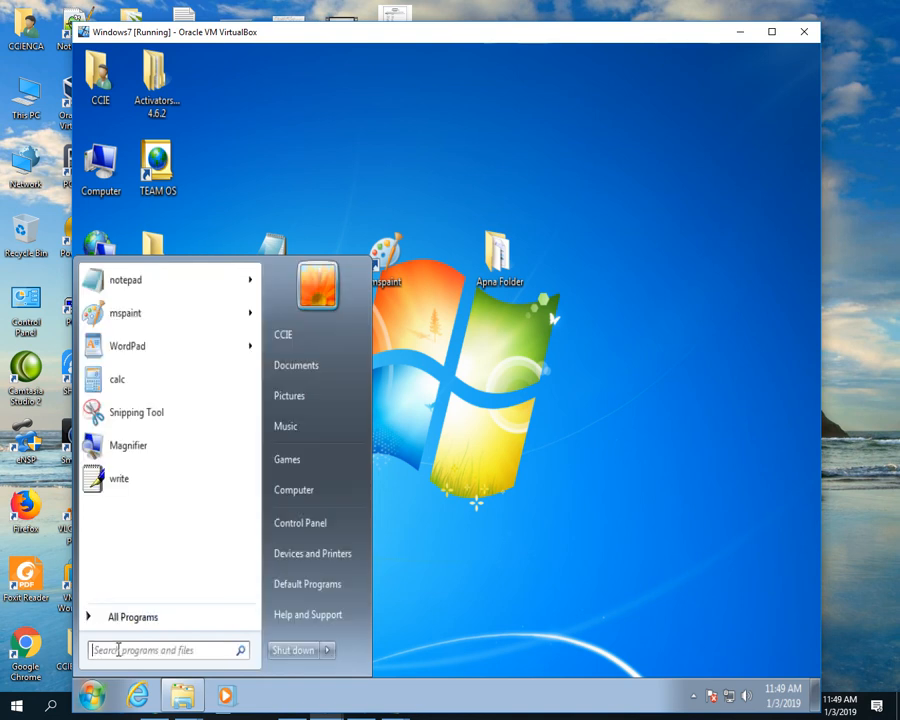
# Open the Windows Temp folder in Windows 7 by running temp and grant permanent access to it.
pyautogui.press('super+r')
pyautogui.write('tem')
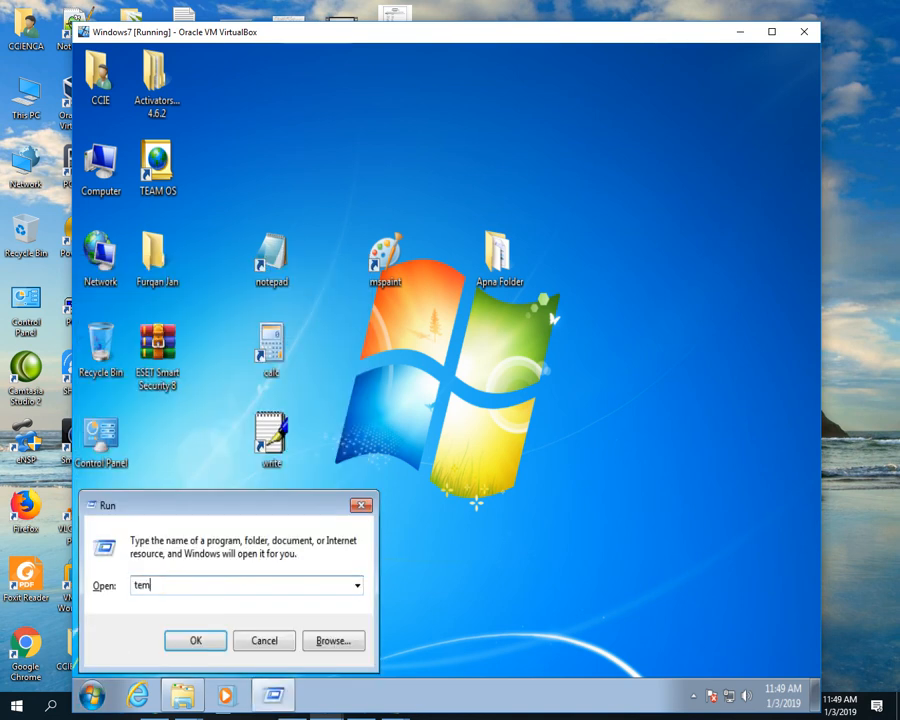
pyautogui.press('Return')
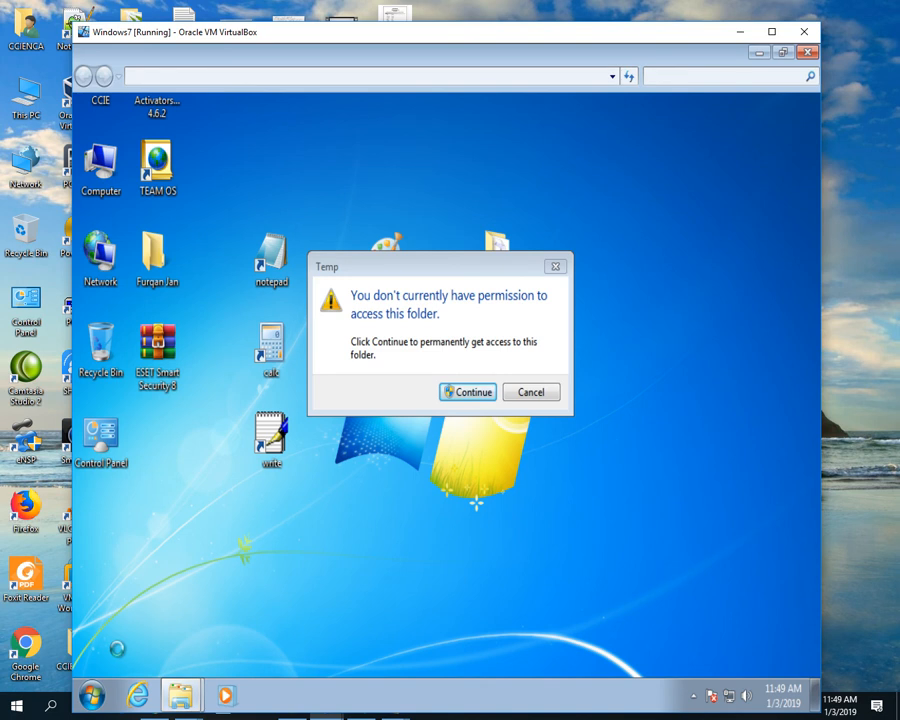
pyautogui.click(466, 392)
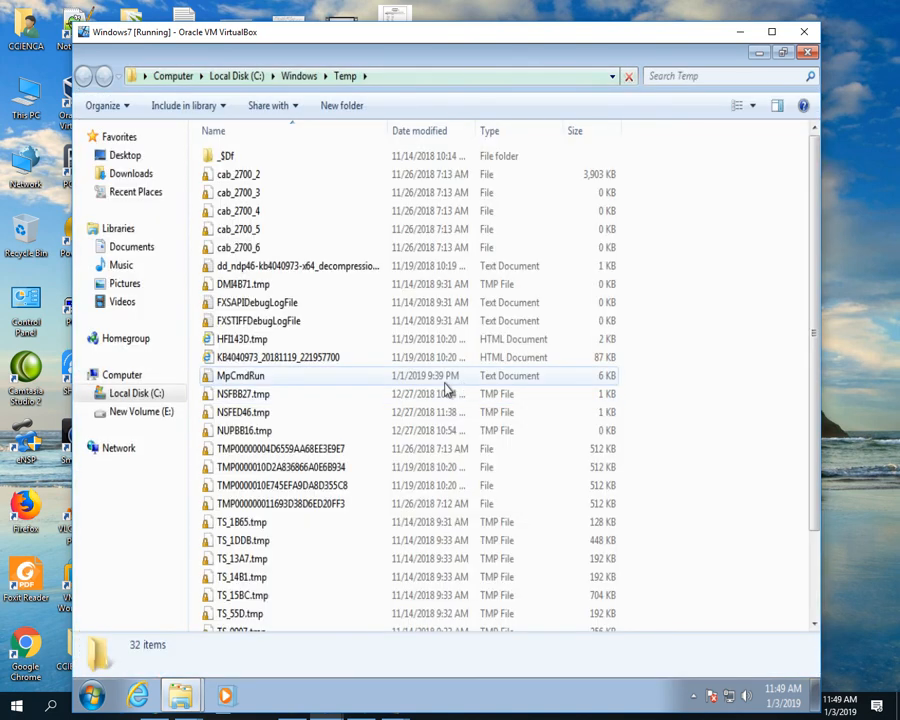
# Permanently delete all contents of the Windows 7 system Temp folder and close the folder.
pyautogui.hotkey('ctrl', 'a')
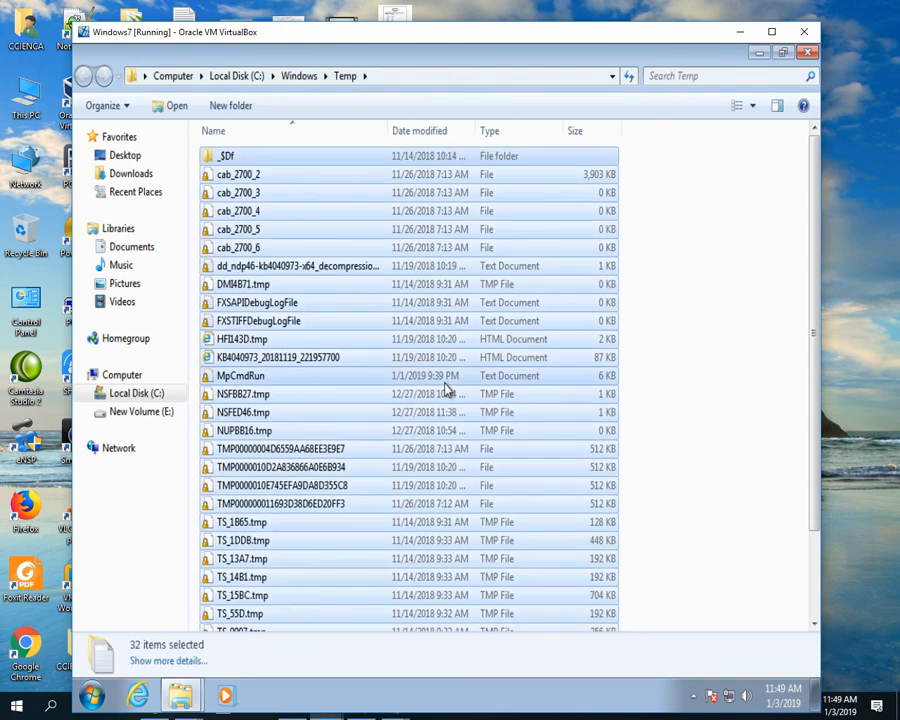
pyautogui.hotkey('shift', 'Delete')
pyautogui.press('Return')
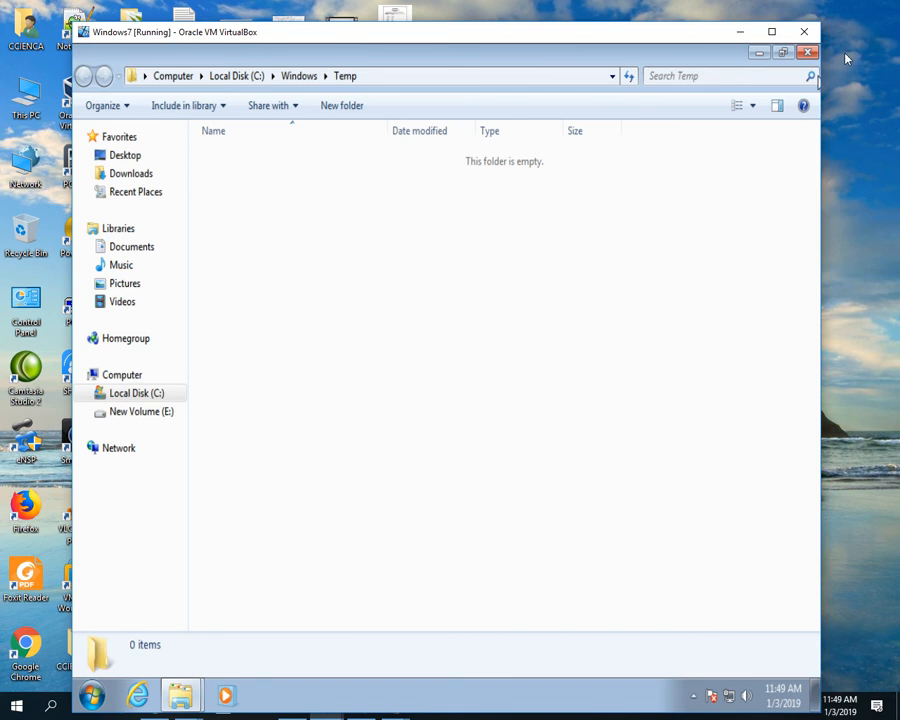
pyautogui.click(808, 52)
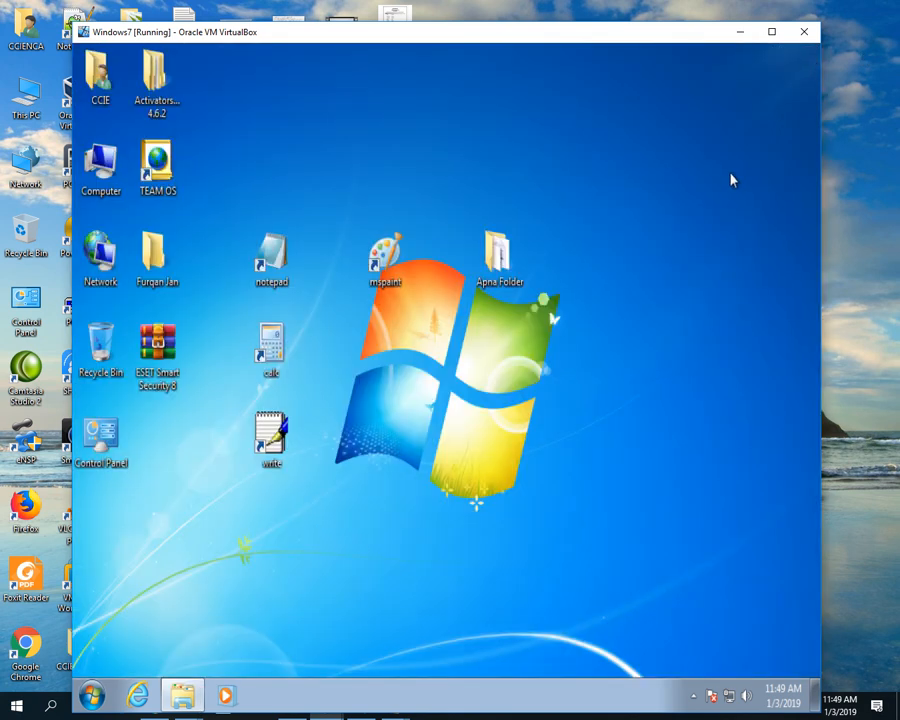
# Open the user's Temp folder in Windows 7 by running %temp%.
pyautogui.press('super+r')
pyautogui.write('temp')
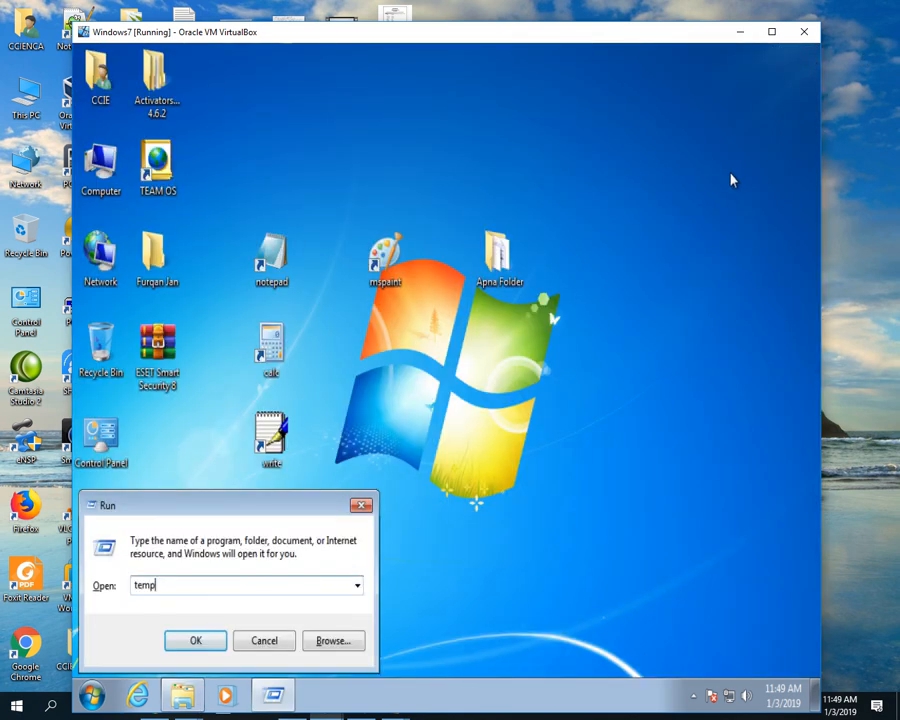
pyautogui.write('%')
pyautogui.press('Return')
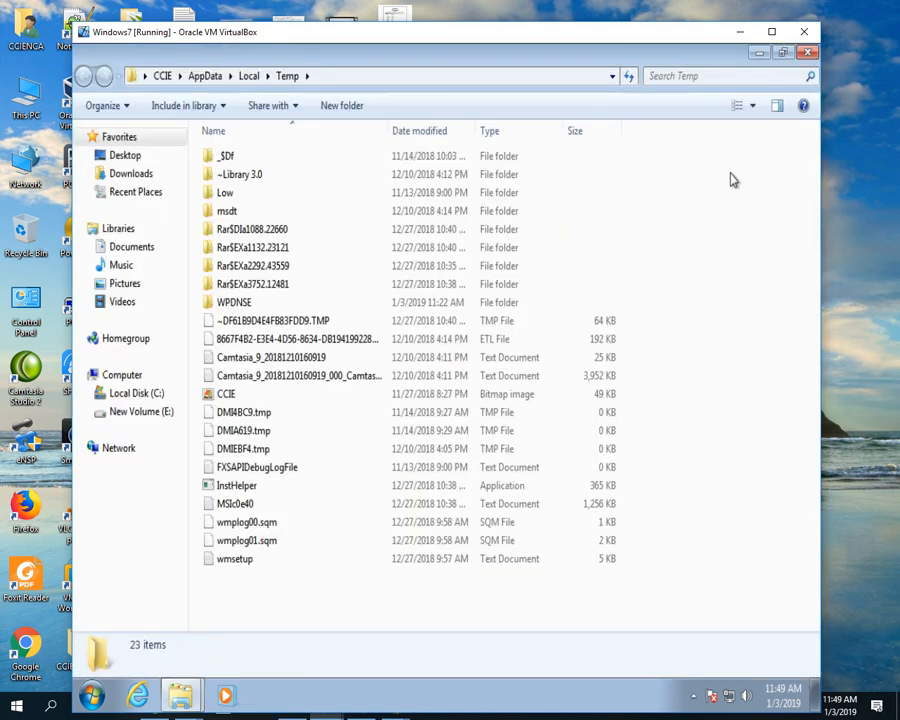
# Permanently delete all contents of the user's Temp folder, skip the file that is in use, and close the folder.
pyautogui.hotkey('ctrl', 'a')
pyautogui.hotkey('shift', 'Delete')
pyautogui.press('Return')
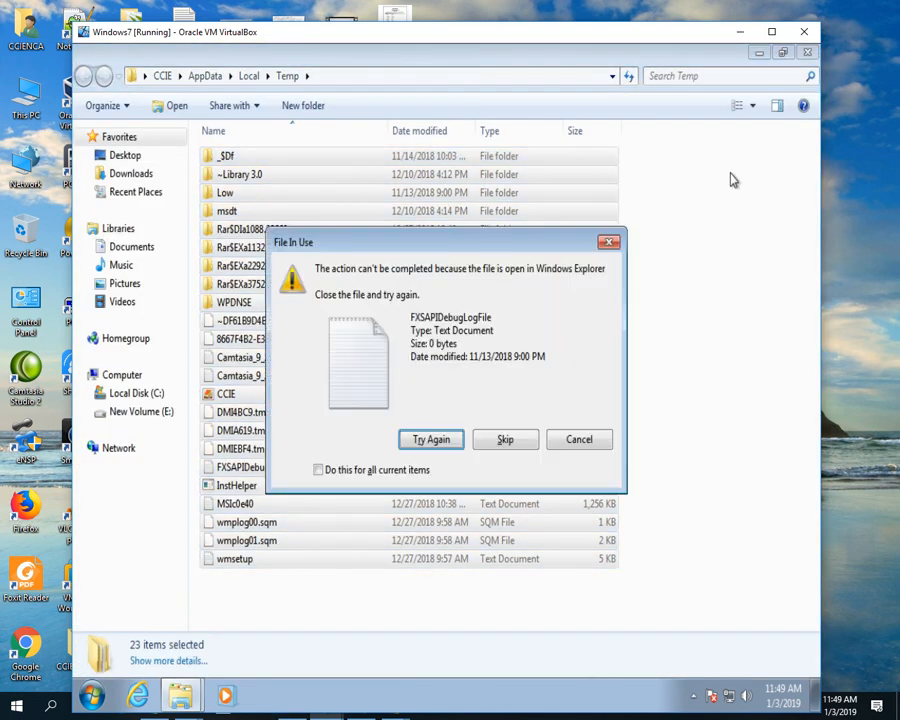
pyautogui.hotkey('alt', 's')
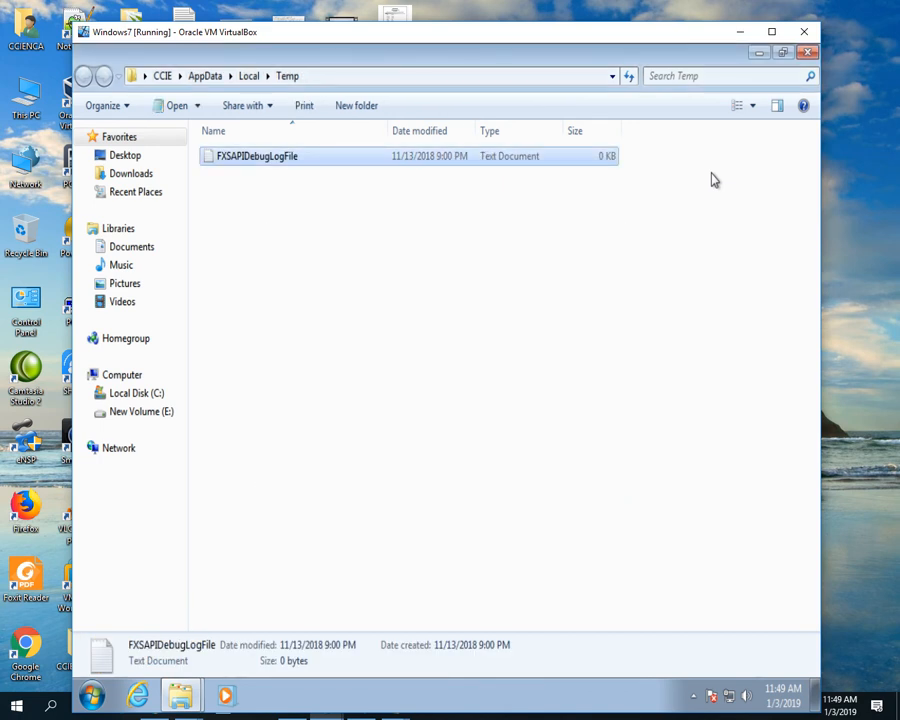
pyautogui.click(807, 54)
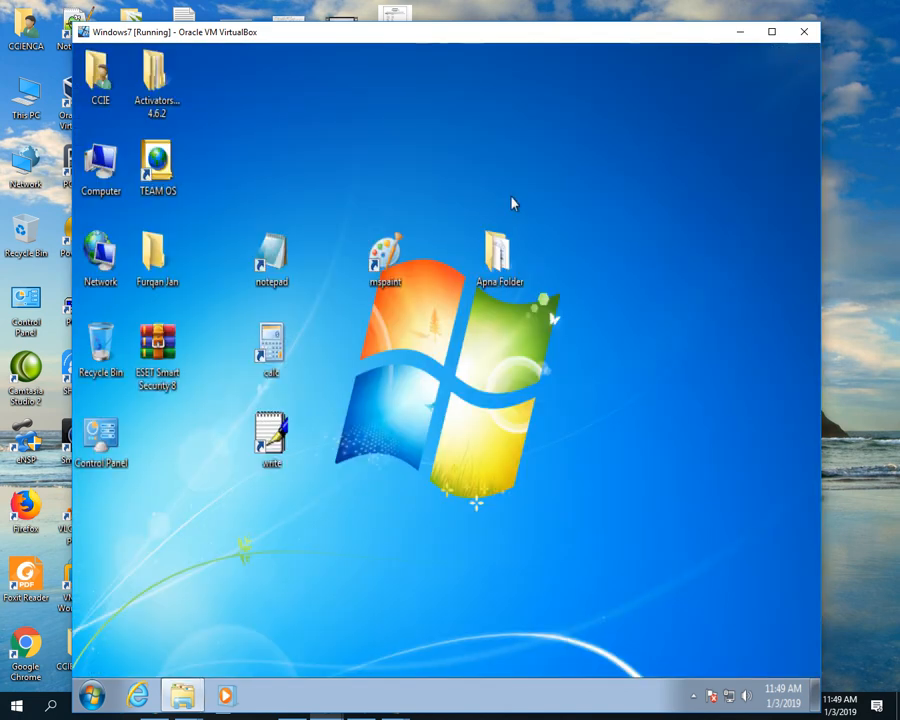
# Open the Windows 7 Prefetch folder by running prefetch, grant permanent access to it, and close the folder.
pyautogui.press('super+r')
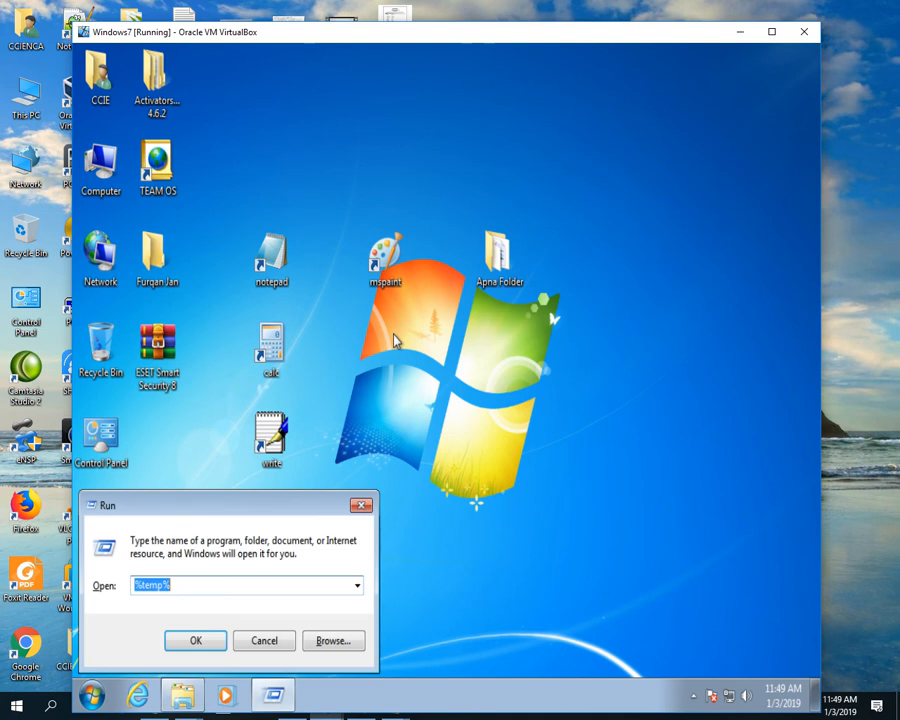
pyautogui.write('prefetch')
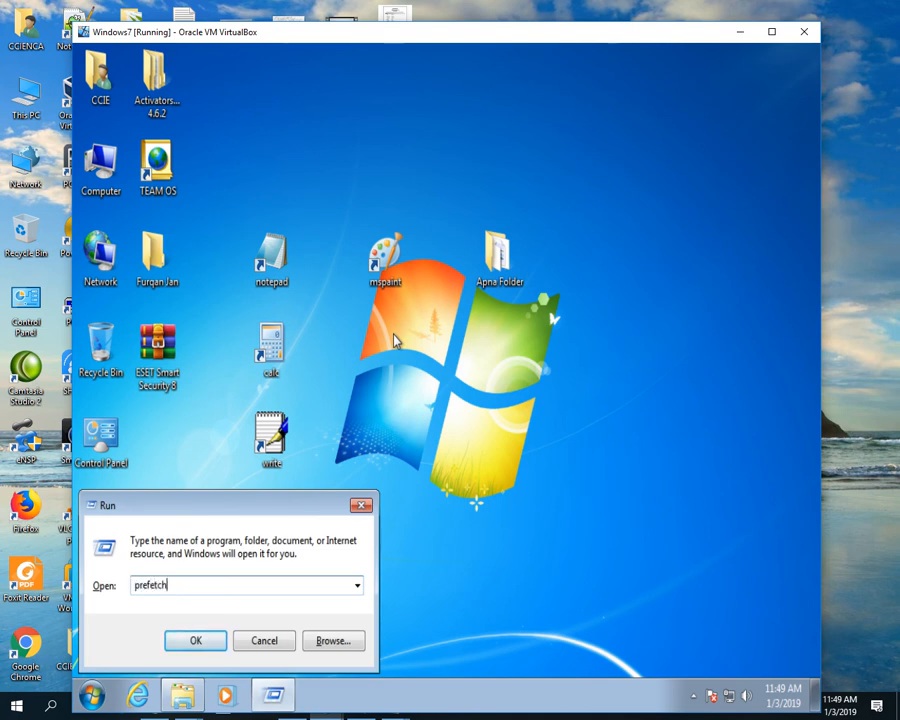
pyautogui.press('Return')
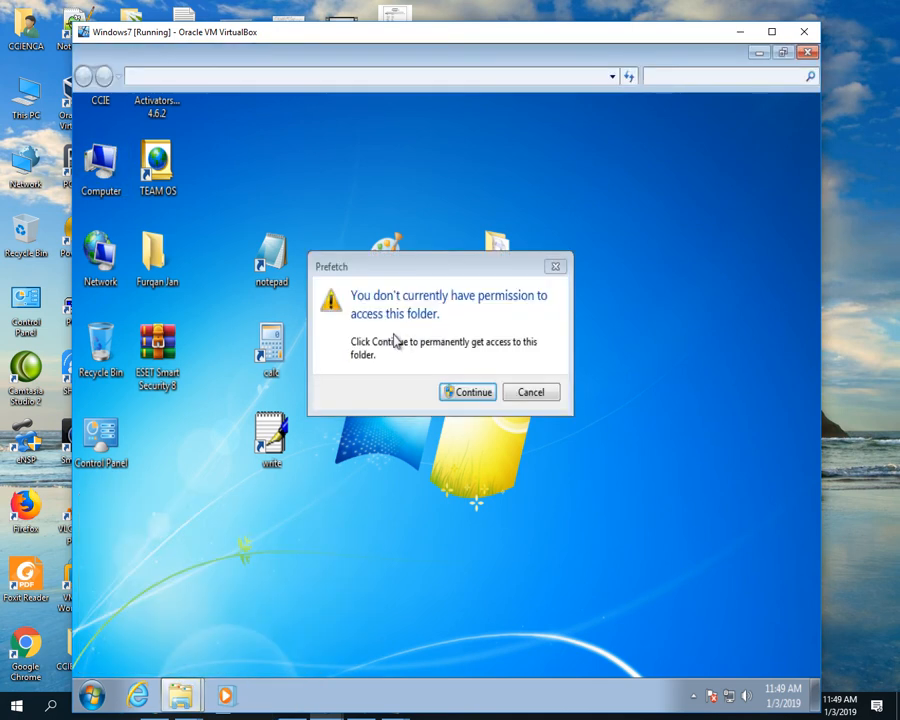
pyautogui.click(465, 393)
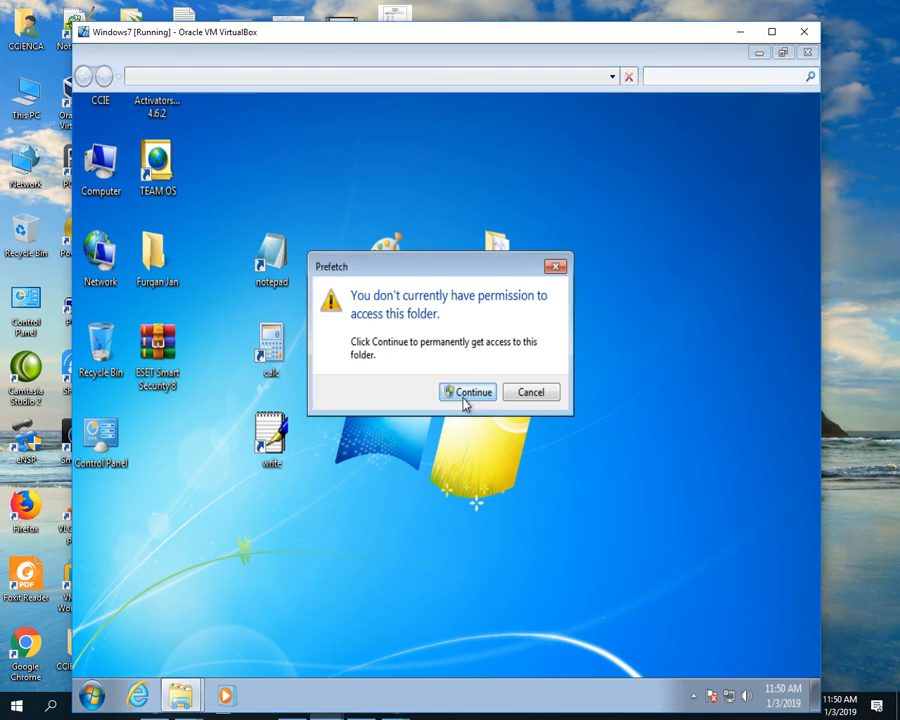
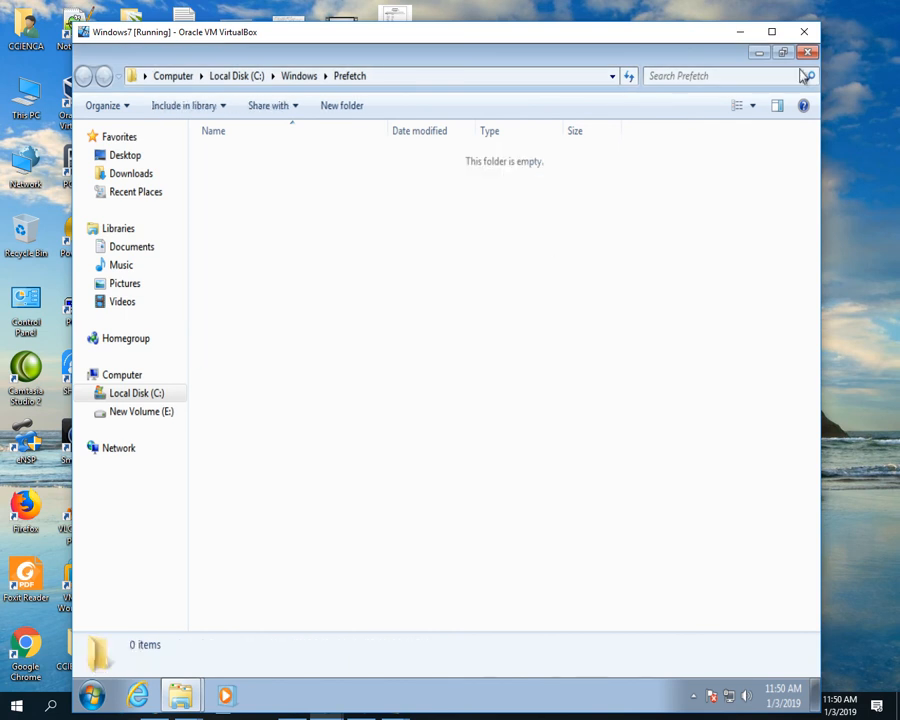
pyautogui.click(808, 52)
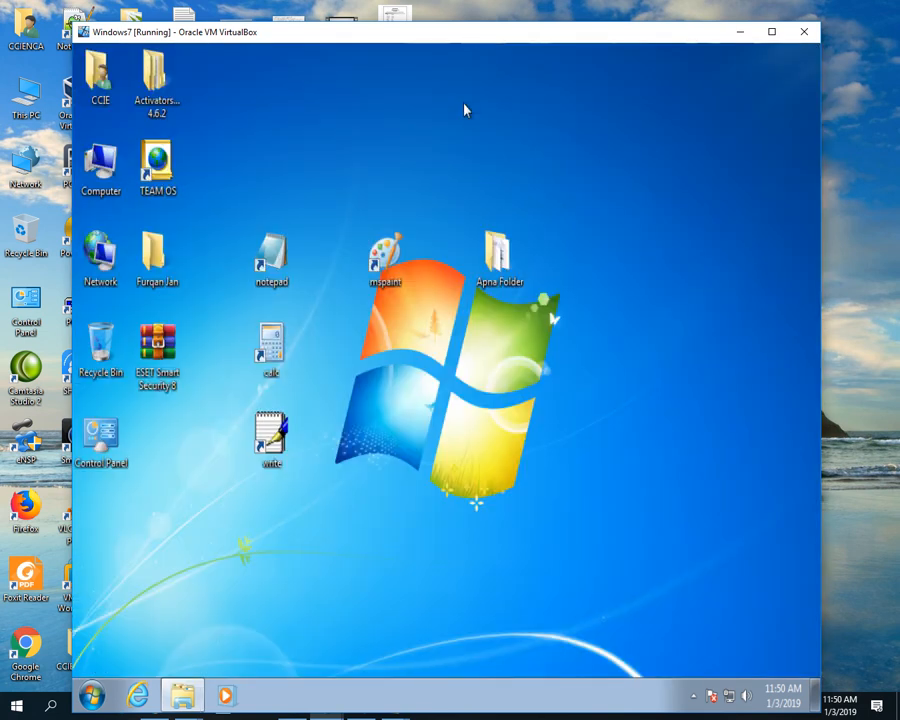
# Open Computer and view the properties of Local Disk (C:), including the Disk Cleanup option, then close the properties.
pyautogui.doubleClick(107, 181)
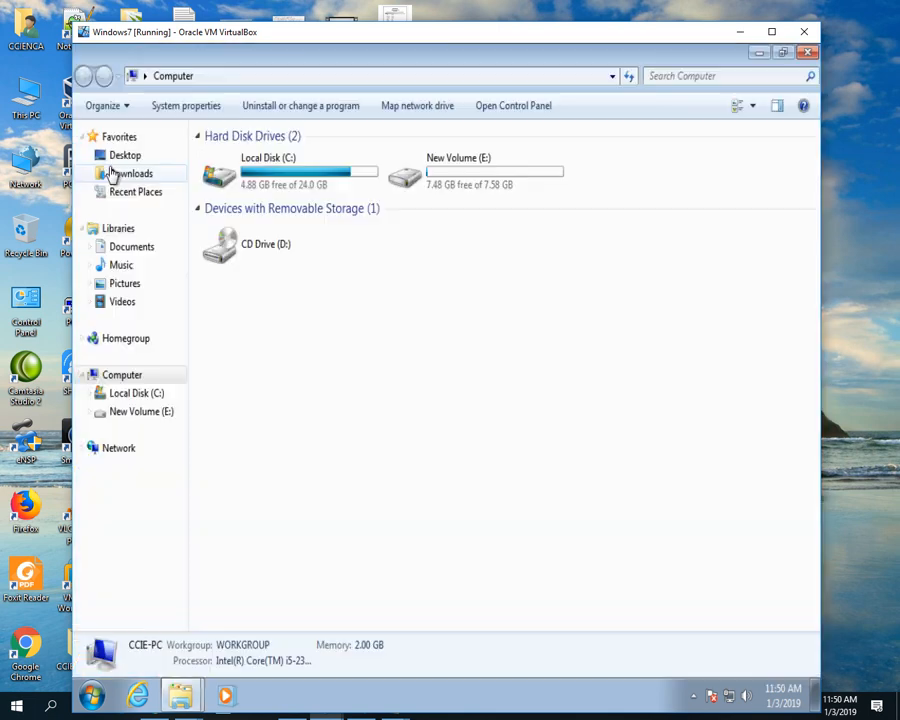
pyautogui.click(255, 181)
pyautogui.rightClick(255, 182)
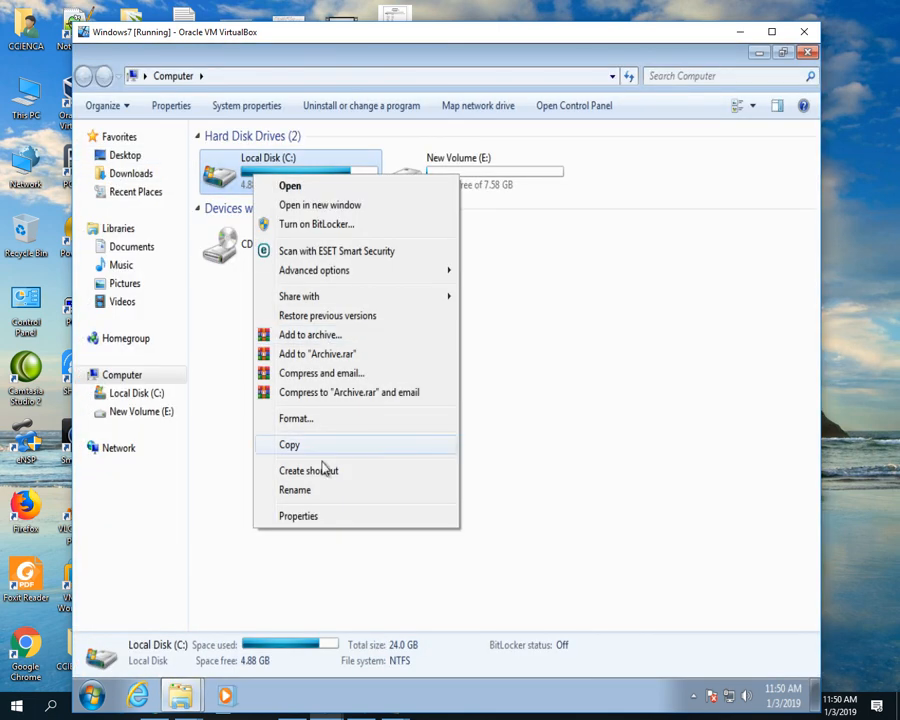
pyautogui.click(314, 516)
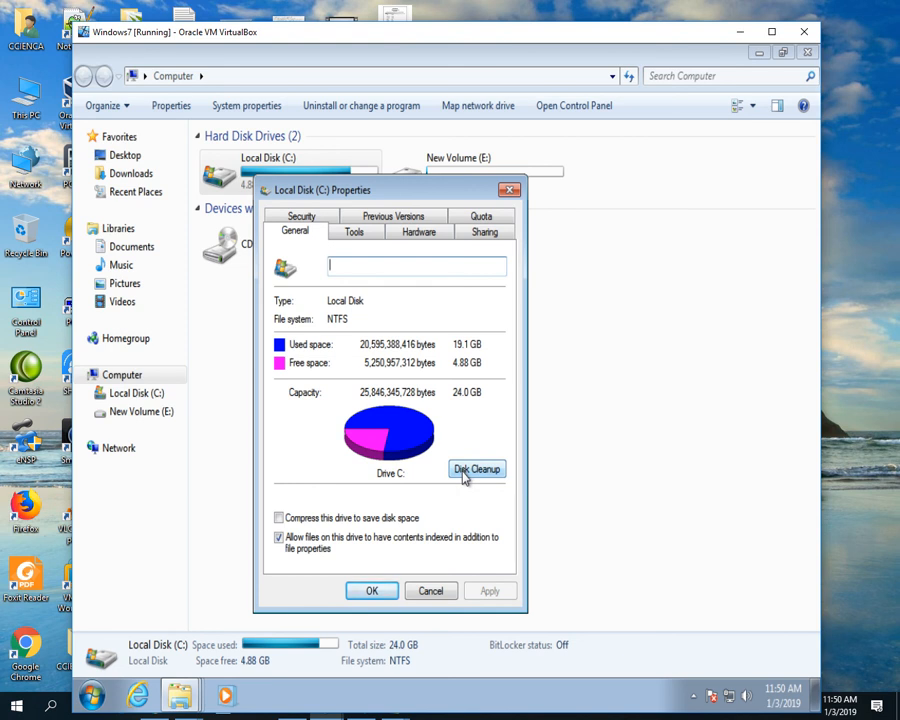
pyautogui.click(430, 591)
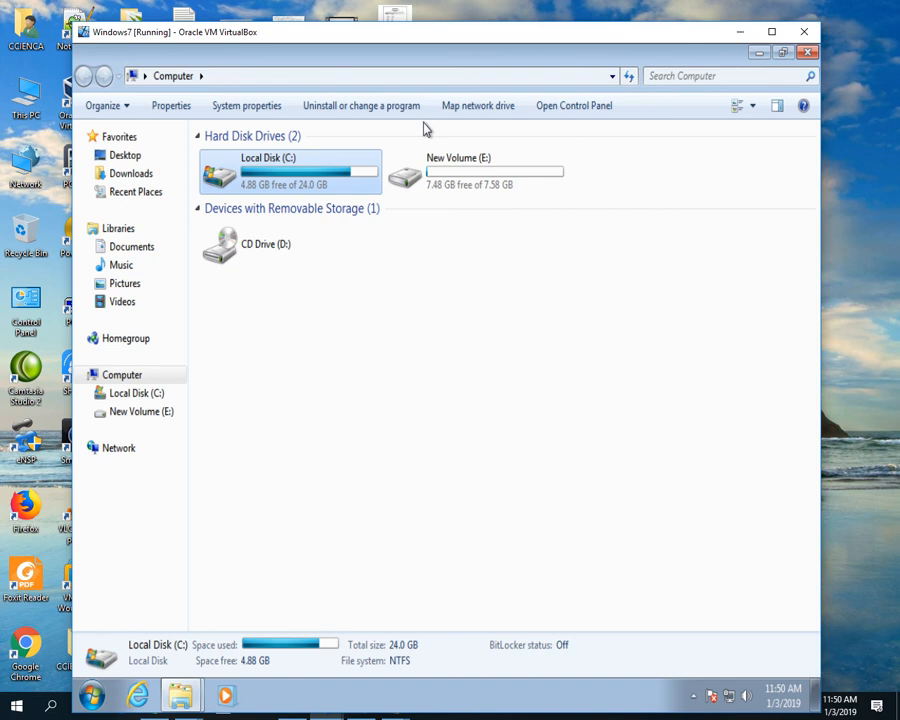
# Shift the Computer window aside, move the calc desktop shortcut to the Recycle Bin, and minimize the Computer window.
pyautogui.moveTo(651, 56); pyautogui.dragTo(703, 156)
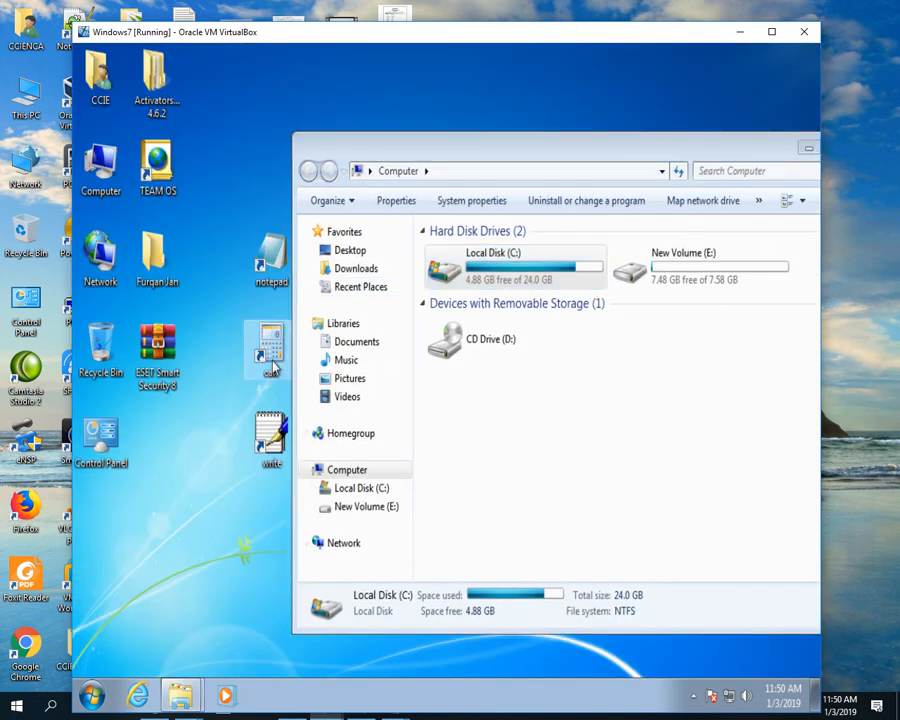
pyautogui.moveTo(236, 376); pyautogui.dragTo(108, 368)
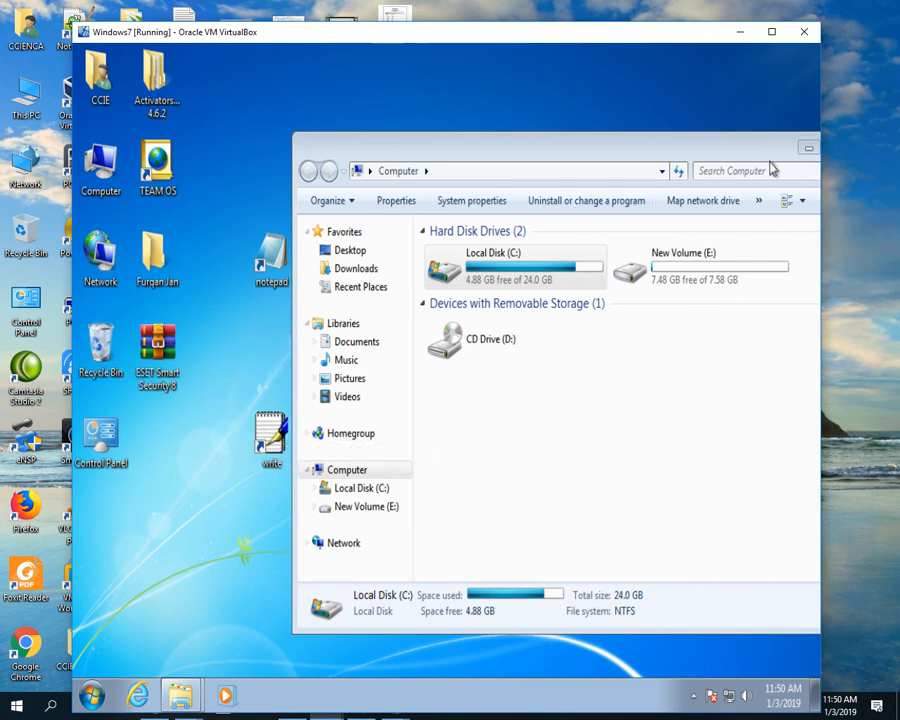
pyautogui.click(807, 148)
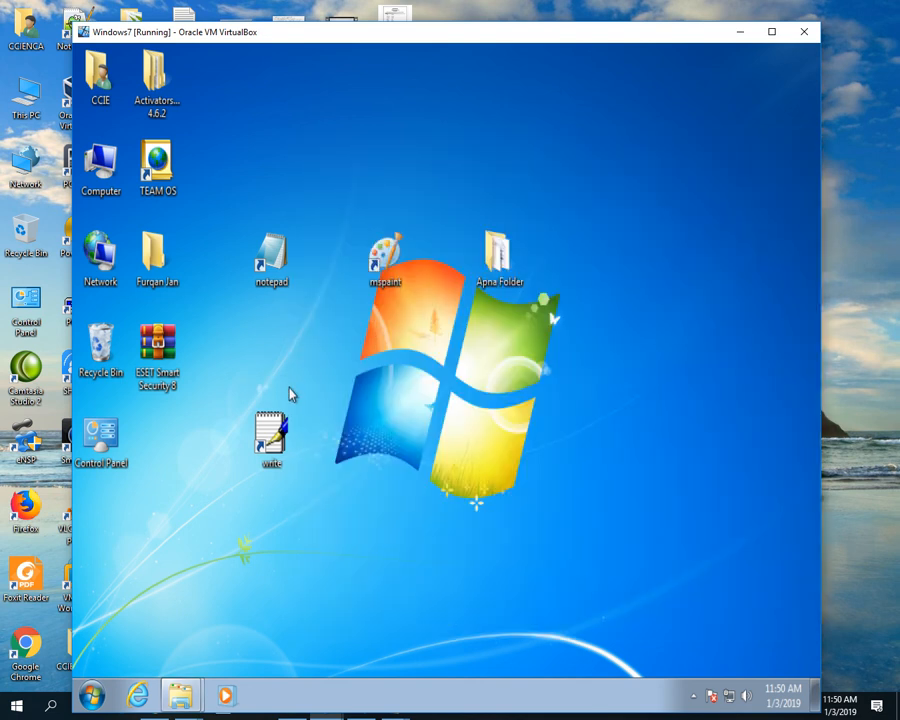
# Delete the write desktop shortcut to the Recycle Bin and confirm the deletion.
pyautogui.rightClick(265, 438)
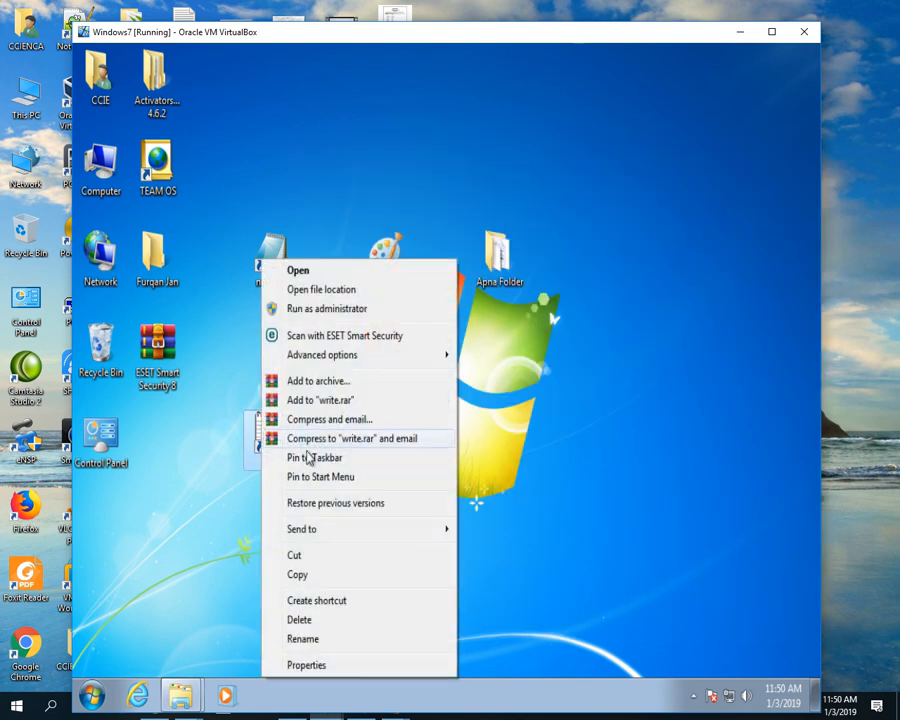
pyautogui.click(302, 620)
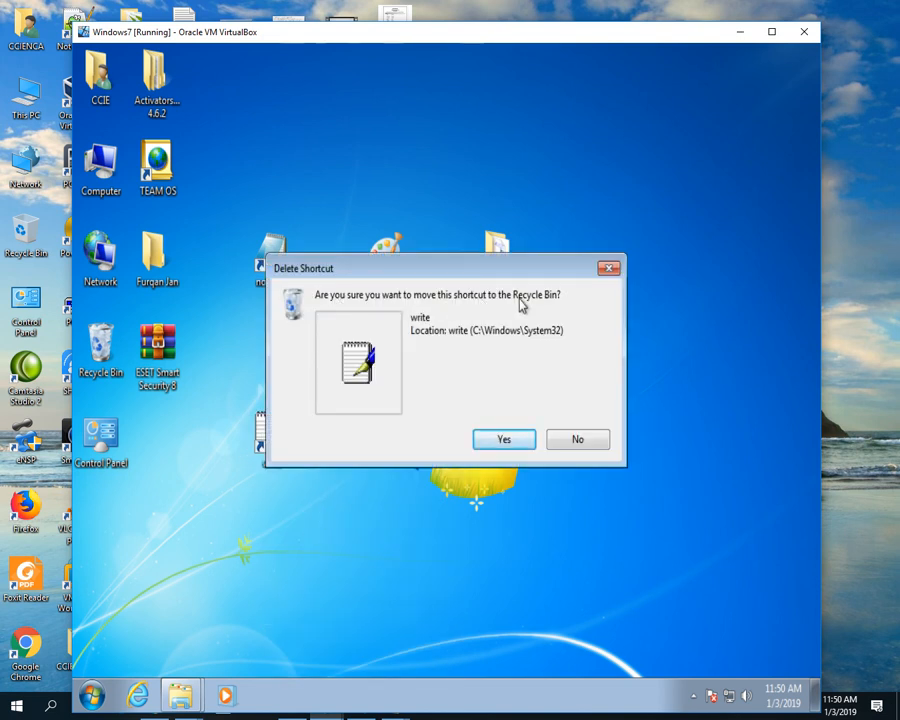
pyautogui.click(504, 439)
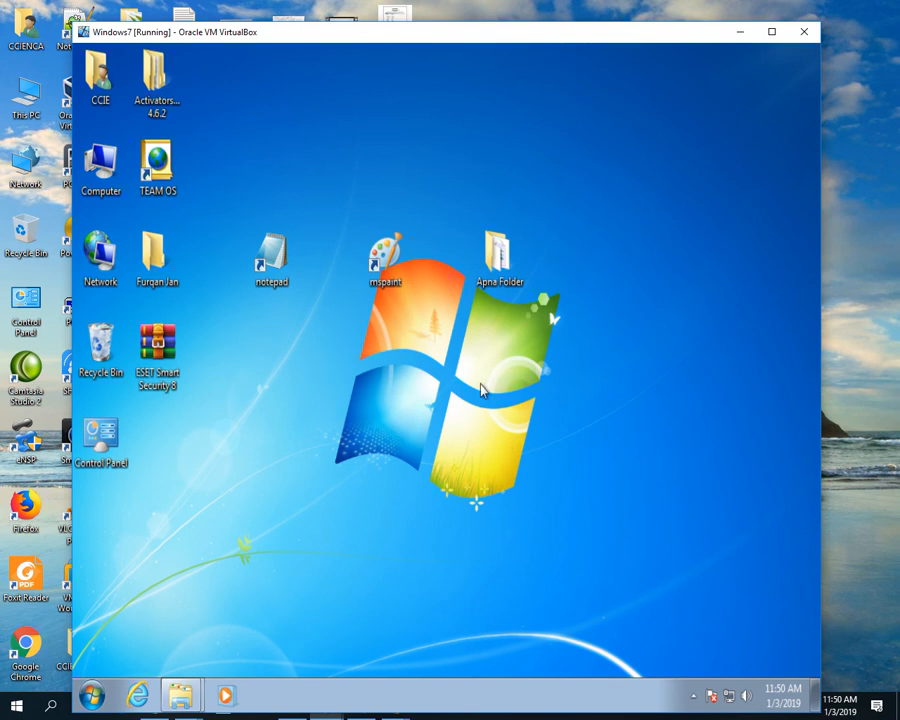
# Permanently delete the notepad and mspaint desktop shortcuts, bypassing the Recycle Bin.
pyautogui.moveTo(413, 329); pyautogui.dragTo(233, 218)
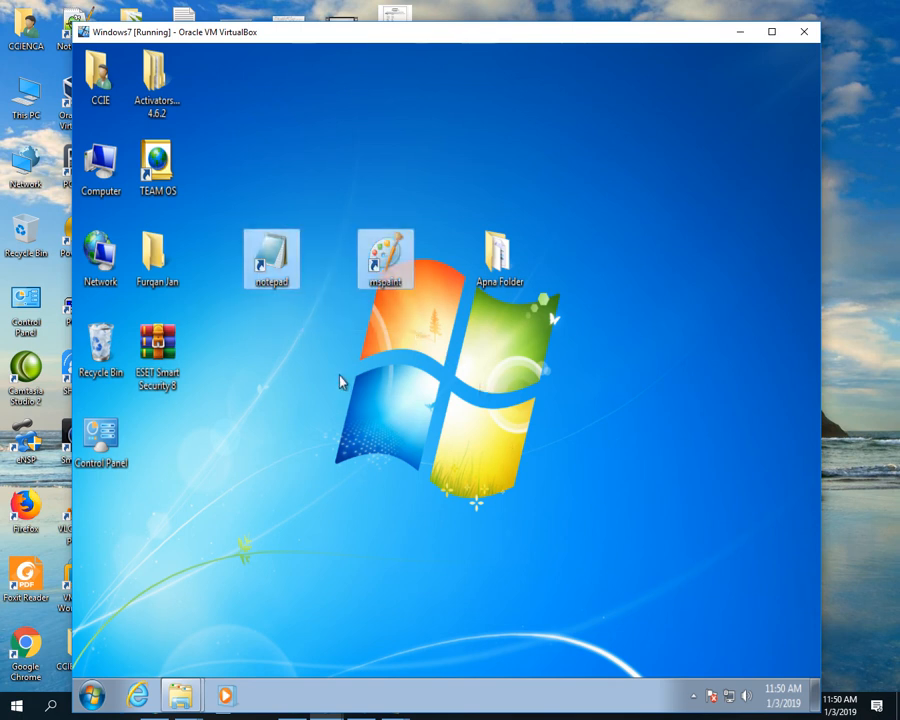
pyautogui.hotkey('shift', 'Delete')
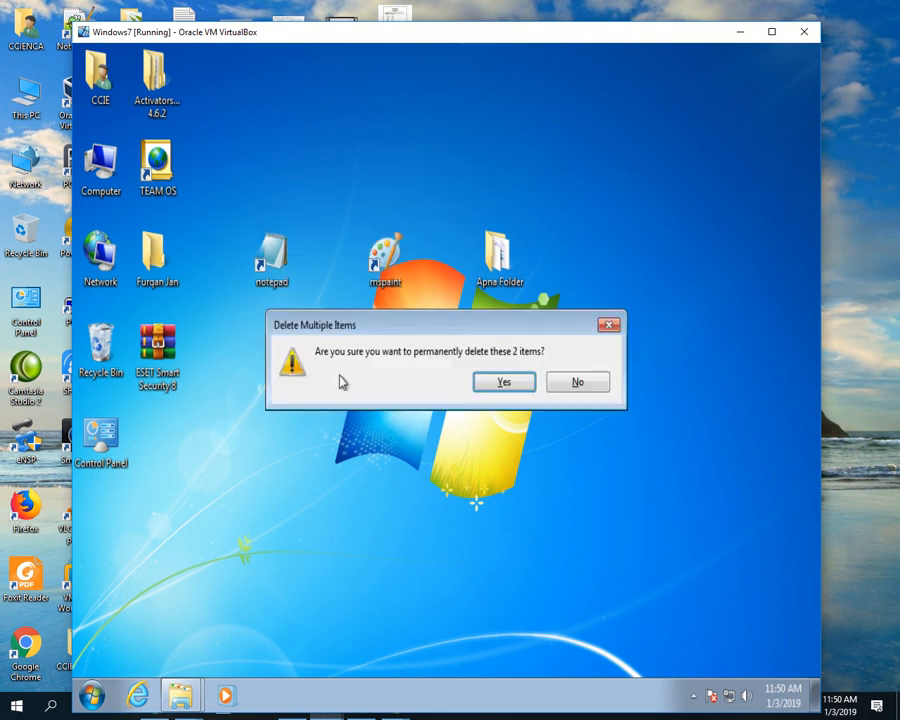
pyautogui.click(494, 384)
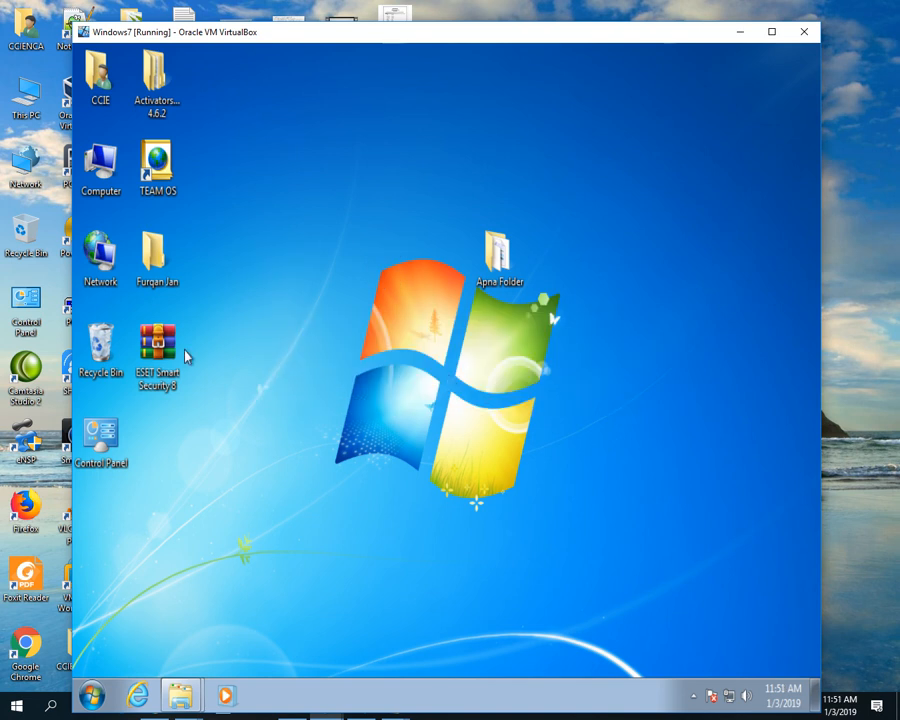
# Open the Recycle Bin, empty it of the calc and write shortcuts, and close it.
pyautogui.doubleClick(104, 344)
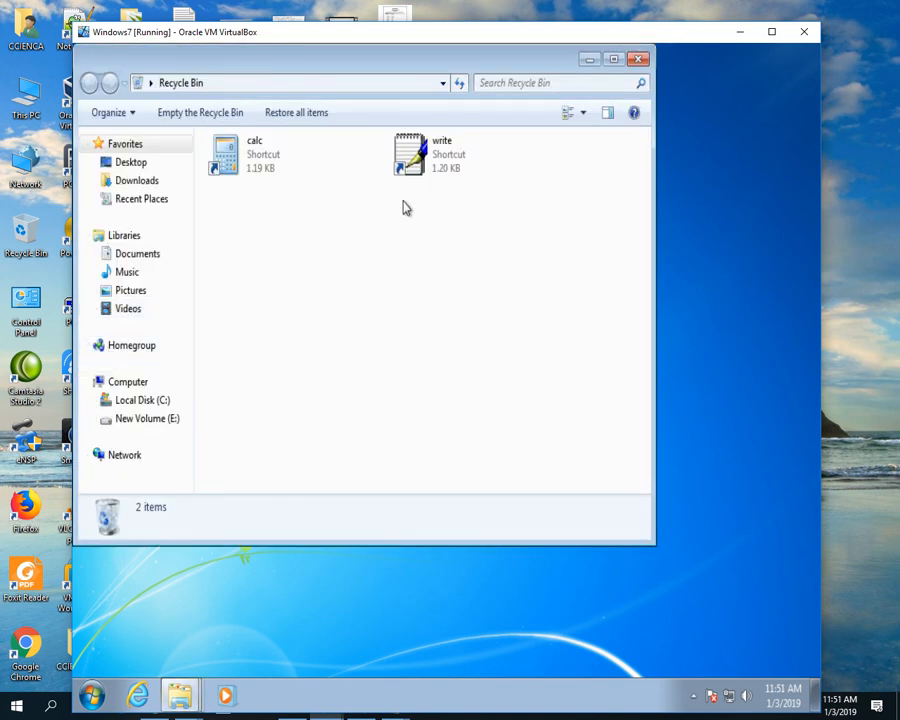
pyautogui.moveTo(473, 220); pyautogui.dragTo(228, 160)
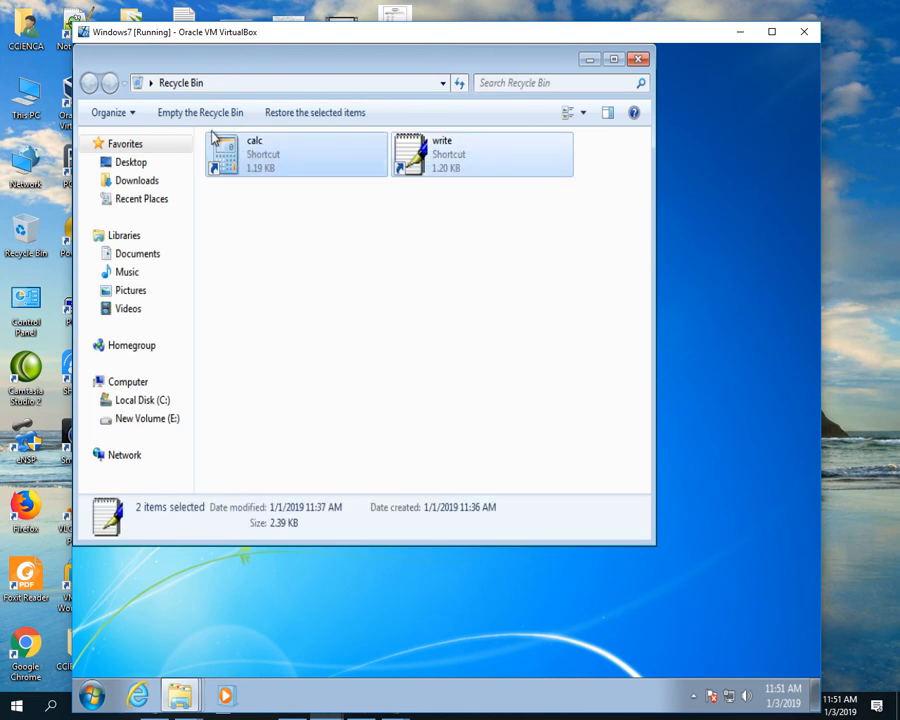
pyautogui.click(202, 113)
pyautogui.click(486, 384)
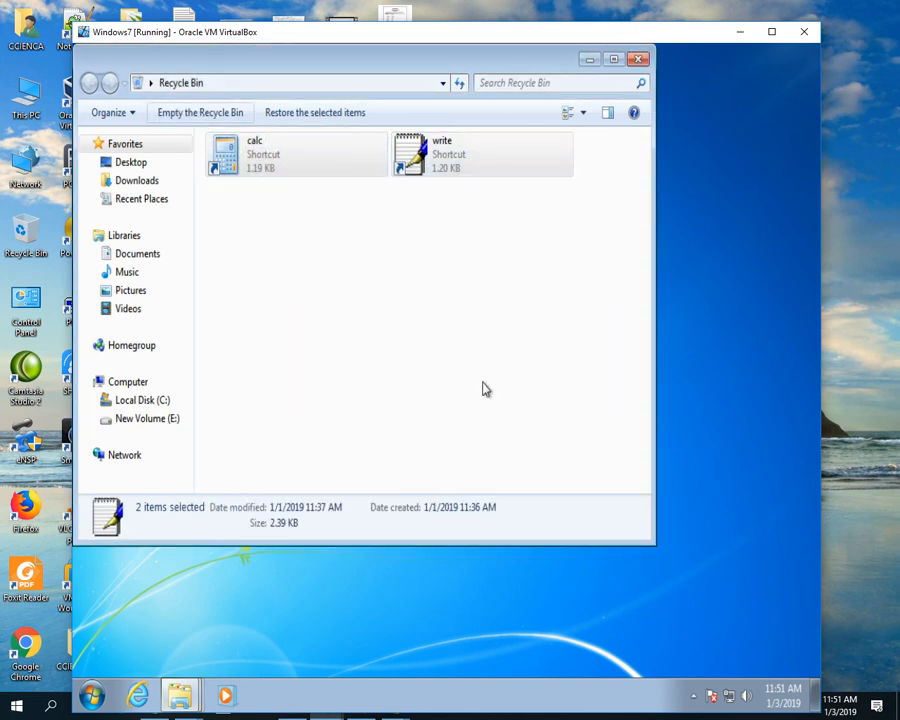
pyautogui.click(640, 60)
# Start Disk Cleanup from the properties of Local Disk (C:), cancel the scan, and close the properties.
pyautogui.doubleClick(100, 165)
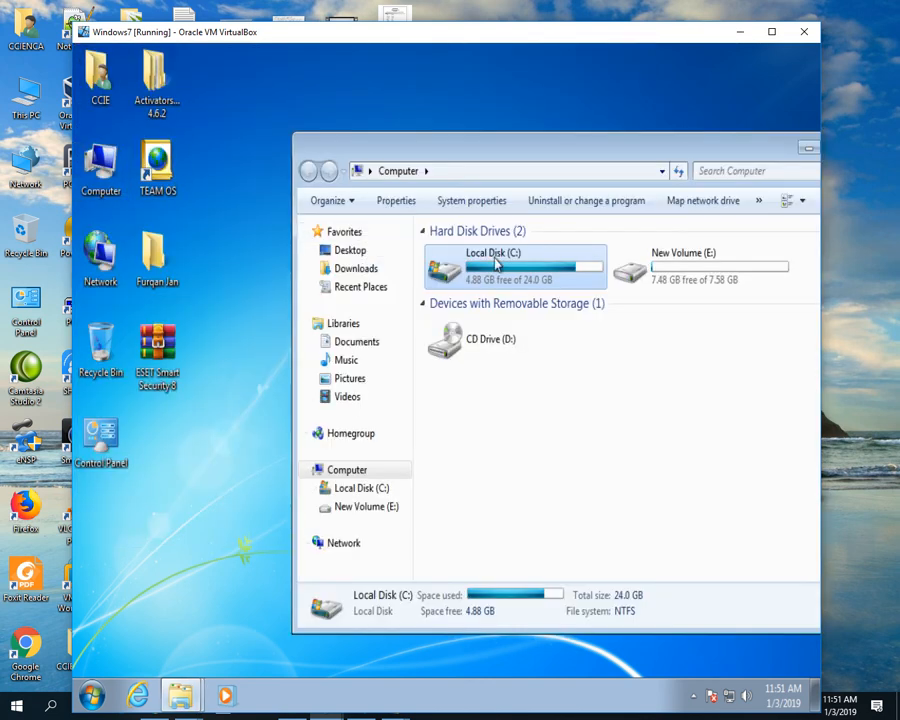
pyautogui.rightClick(495, 262)
pyautogui.click(564, 604)
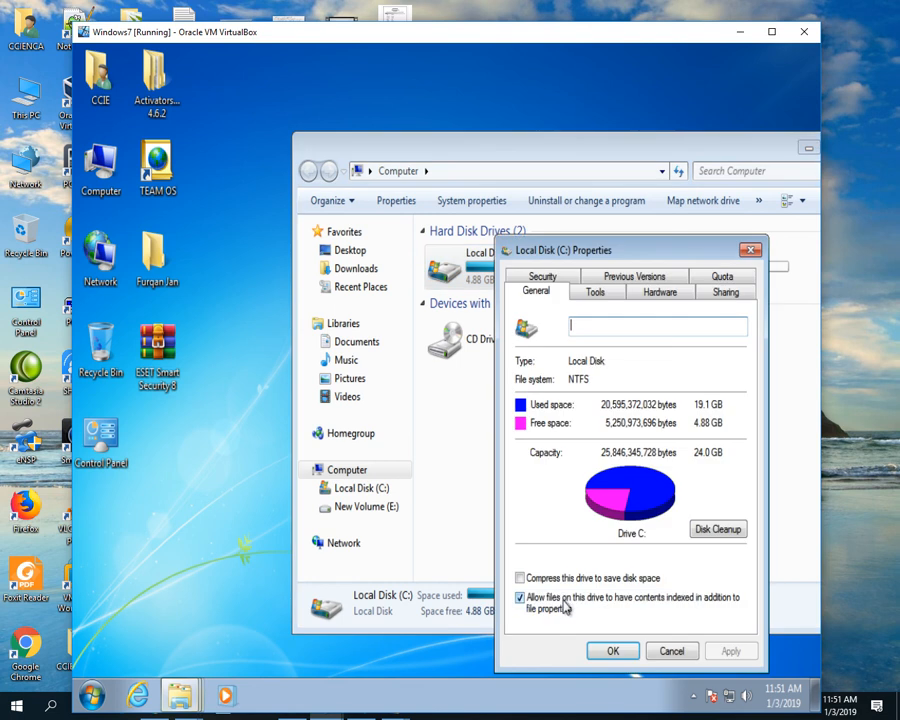
pyautogui.click(707, 533)
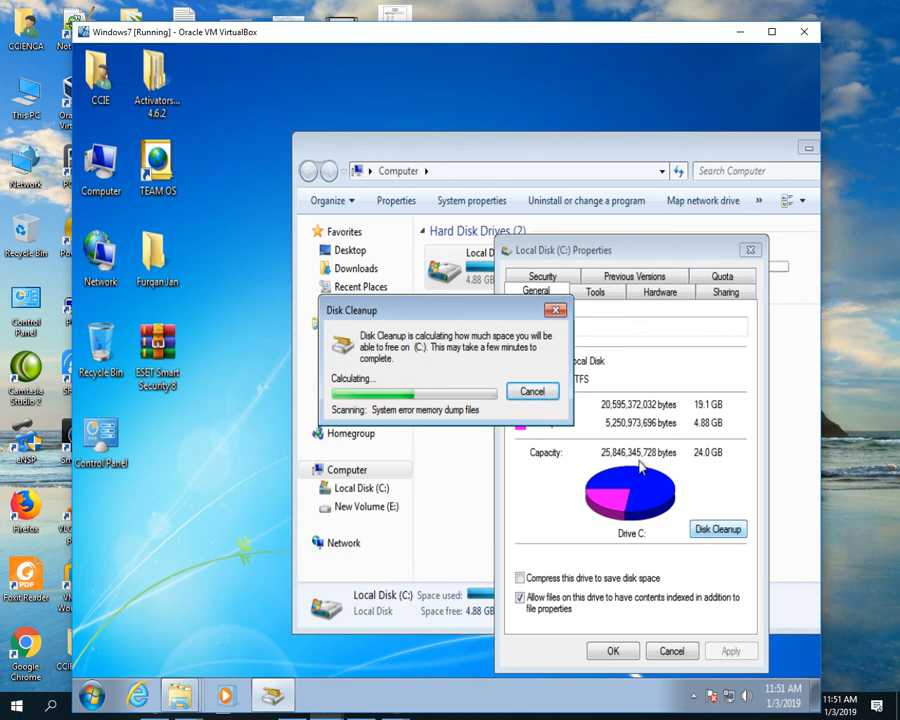
pyautogui.click(532, 391)
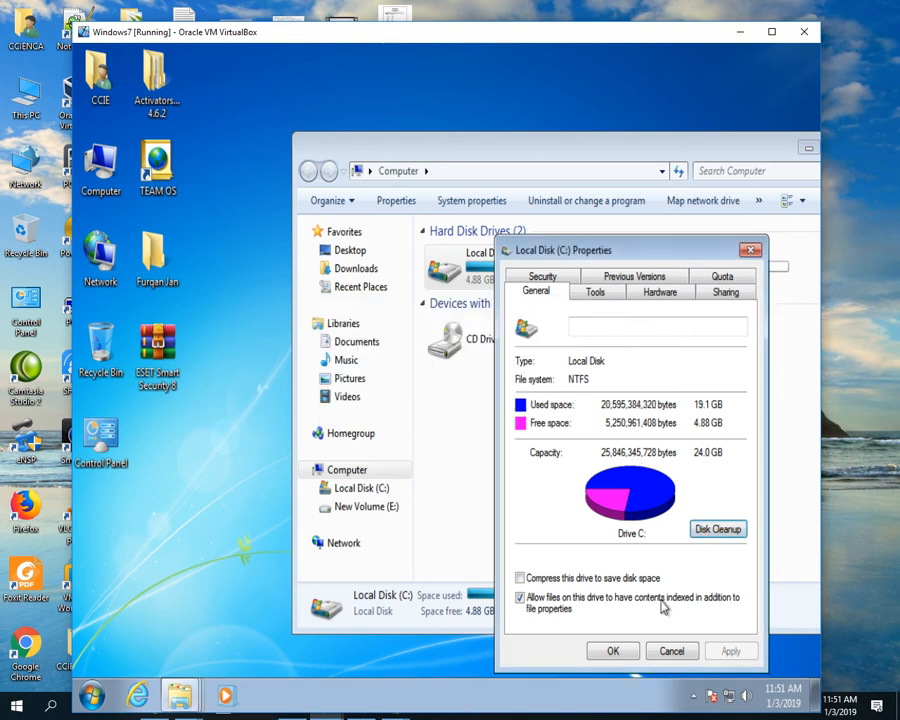
pyautogui.click(670, 650)
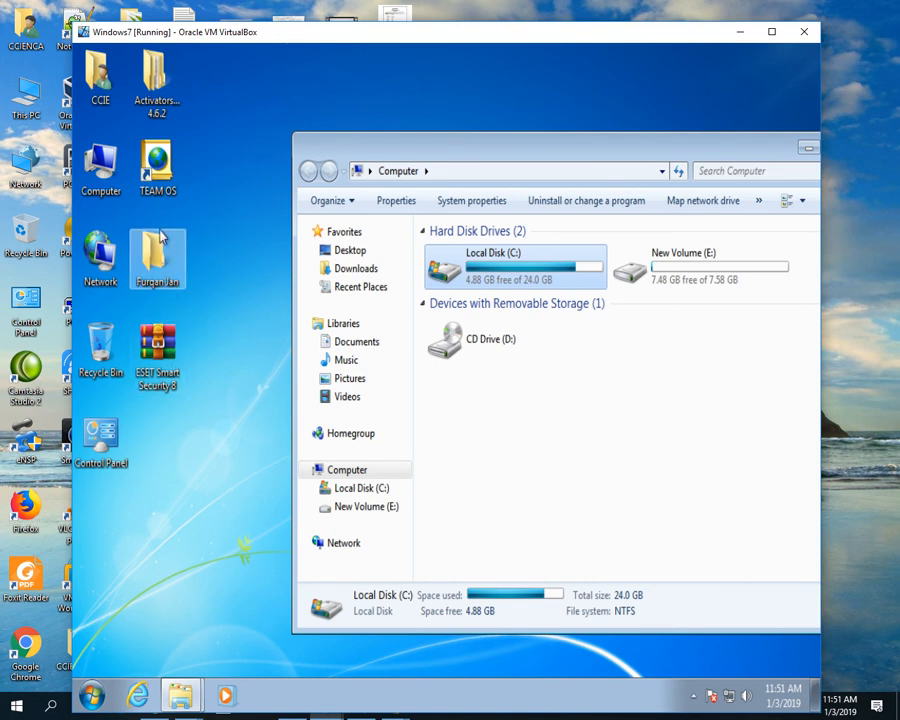
# Move the TEAM OS desktop shortcut to the Recycle Bin, granting administrator permission for the deletion.
pyautogui.moveTo(157, 165); pyautogui.dragTo(102, 344)
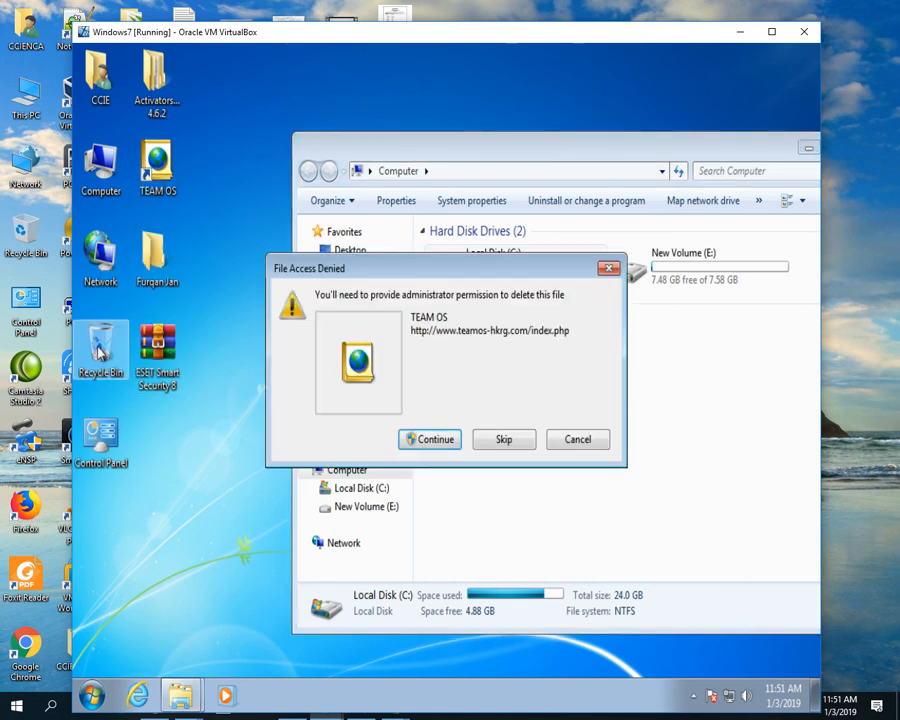
pyautogui.click(437, 442)
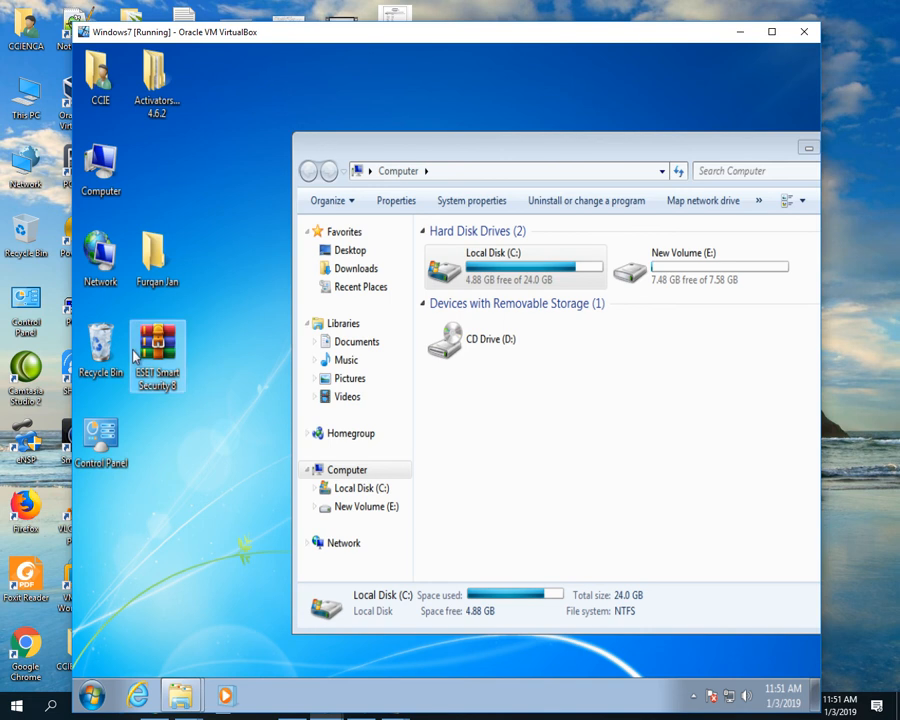
# Start Disk Cleanup from the properties of Local Disk (C:) in the Windows 7 virtual machine and reposition its dialog.
pyautogui.rightClick(517, 274)
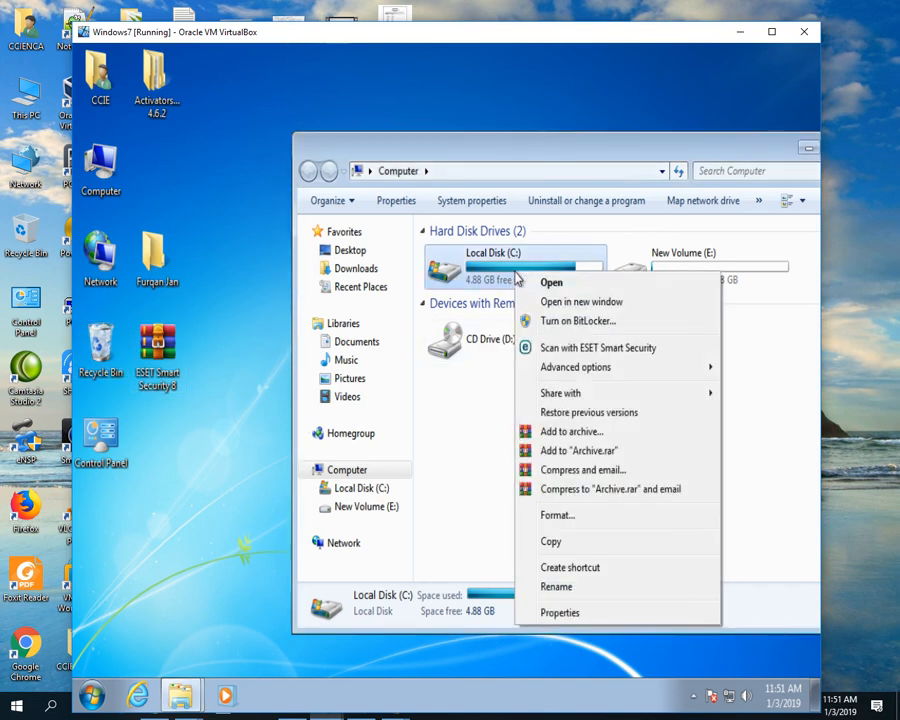
pyautogui.click(595, 614)
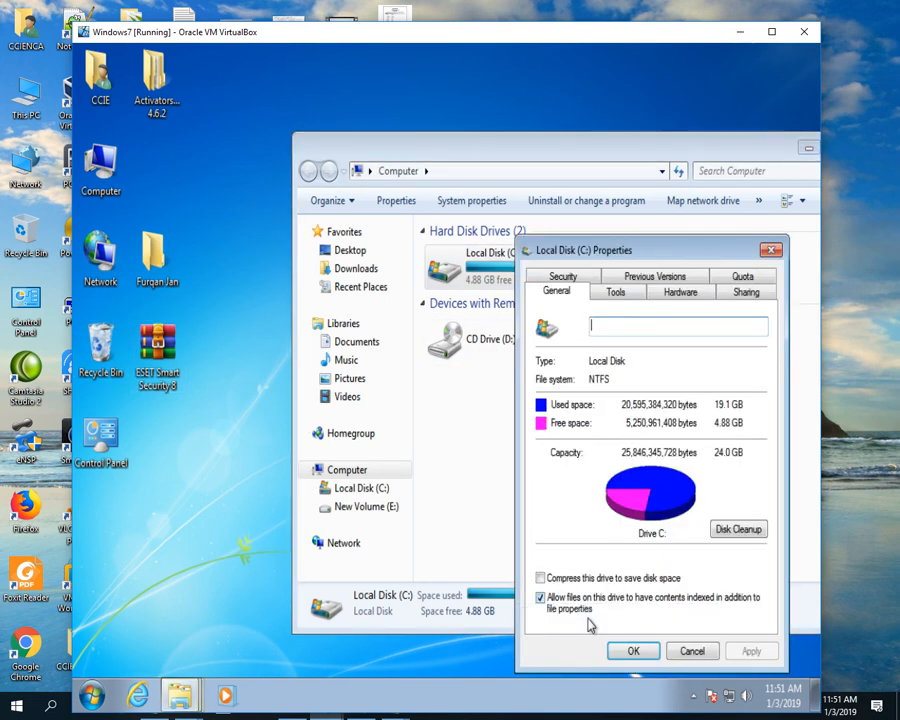
pyautogui.click(738, 538)
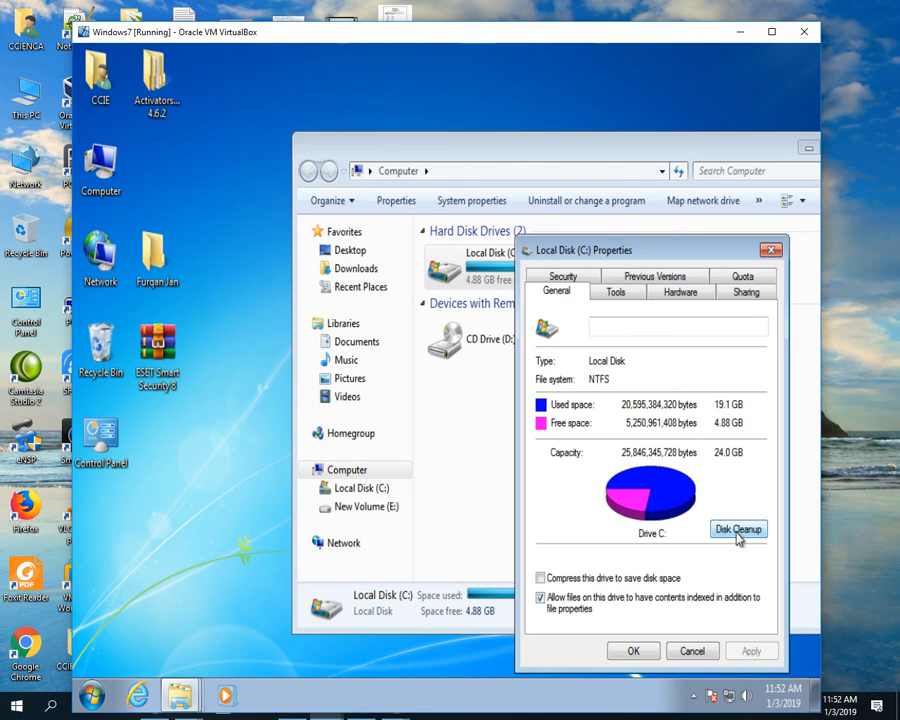
pyautogui.click(737, 530)
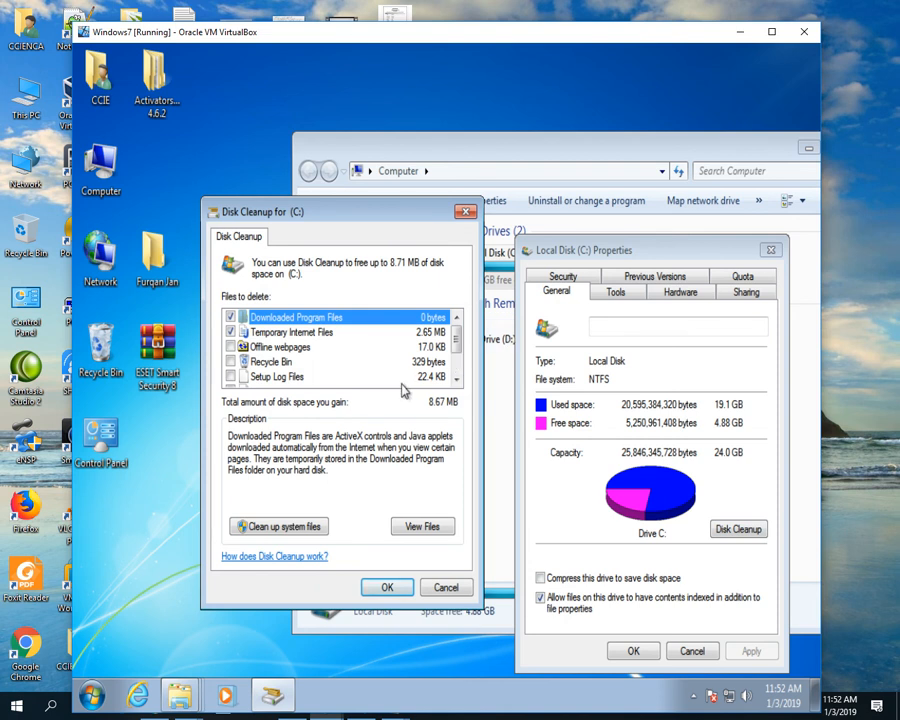
pyautogui.moveTo(338, 214); pyautogui.dragTo(459, 186)
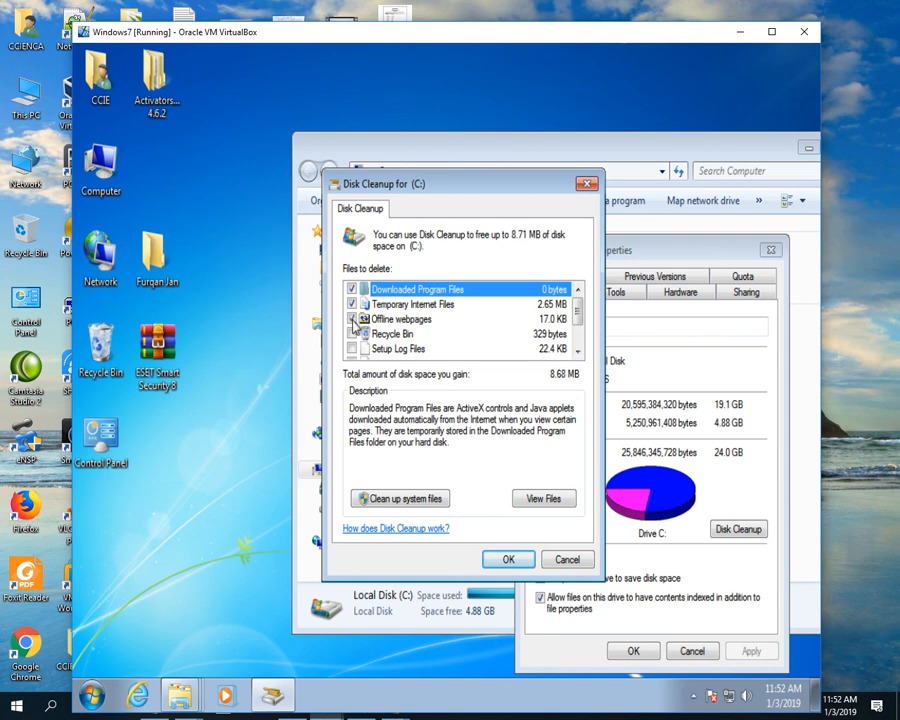
# Add Offline webpages, Recycle Bin, Setup Log Files and Temporary files to the cleanup, permanently delete the files, and close the drive properties.
pyautogui.click(352, 319)
pyautogui.click(352, 334)
pyautogui.click(352, 348)
pyautogui.scroll(-1, 378, 345)
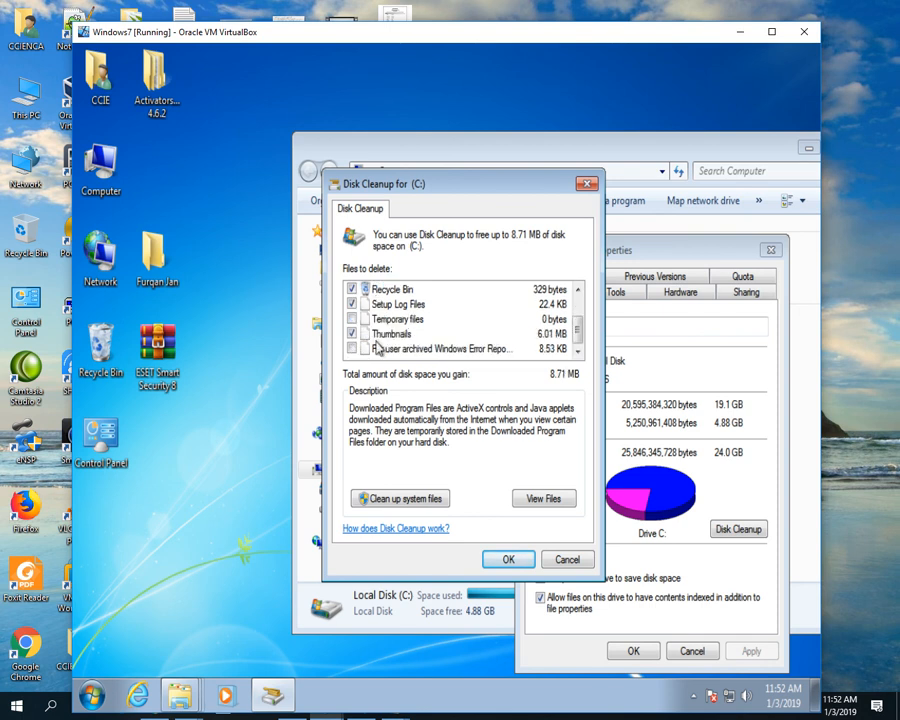
pyautogui.click(352, 319)
pyautogui.click(497, 562)
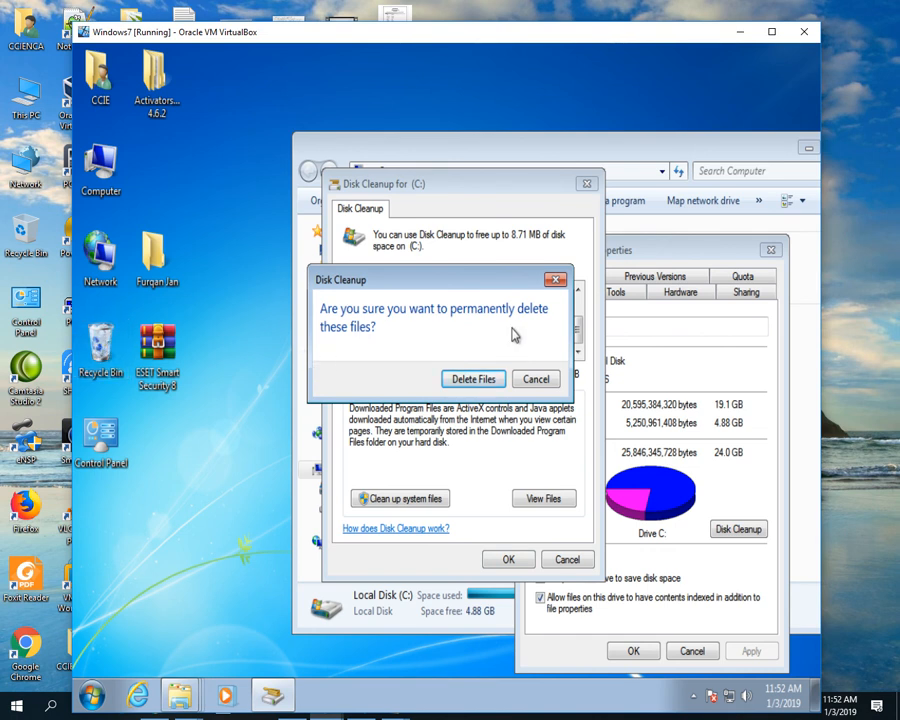
pyautogui.click(474, 378)
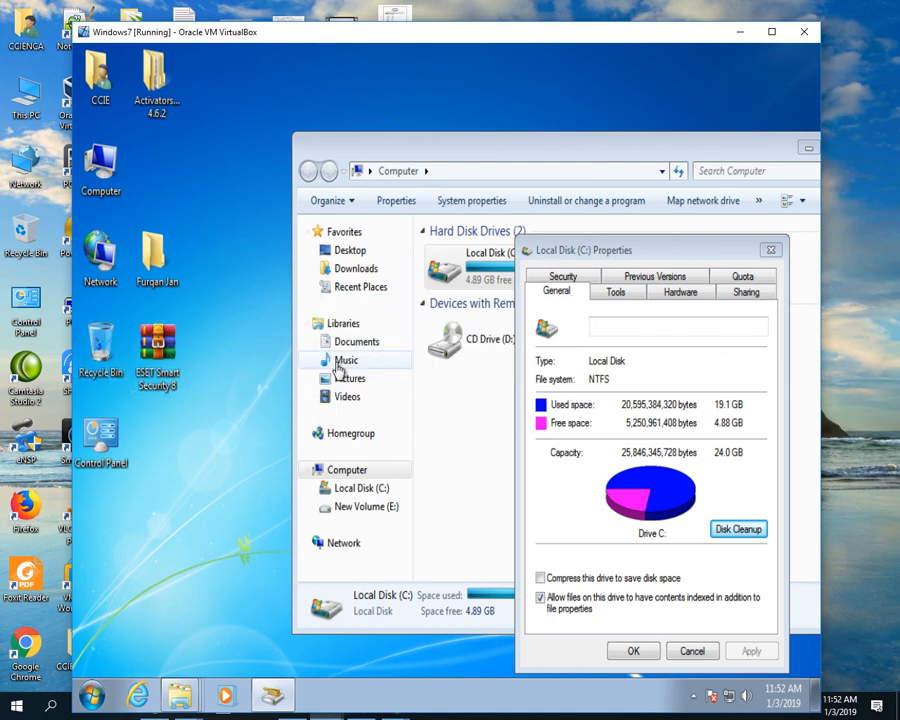
pyautogui.click(633, 650)
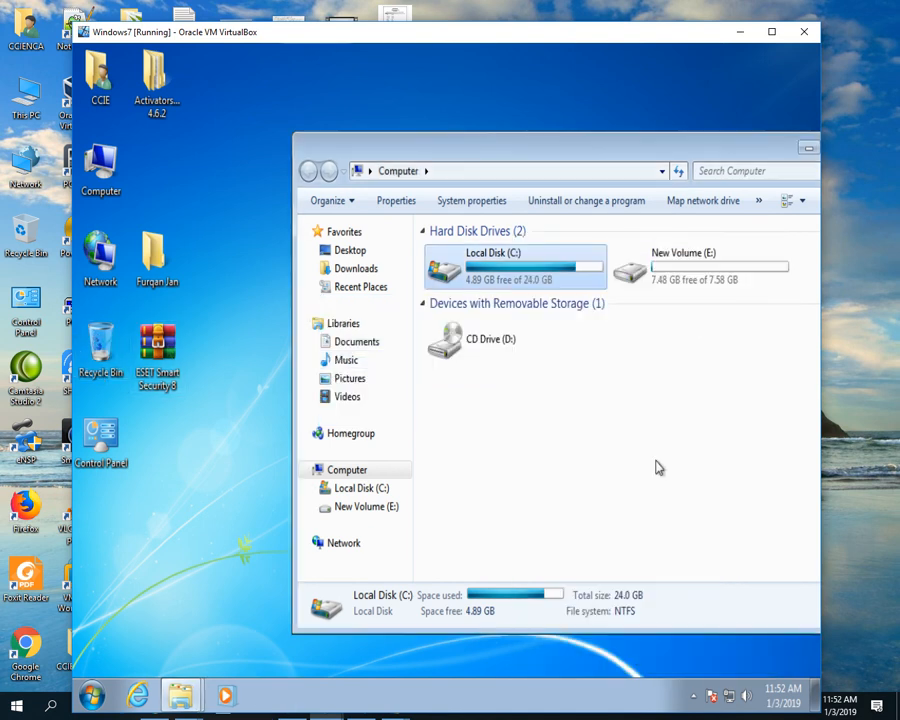
# Minimize the Windows 7 virtual machine and start Disk Cleanup for Local Disk (C:) on the Windows 10 host.
pyautogui.click(808, 148)
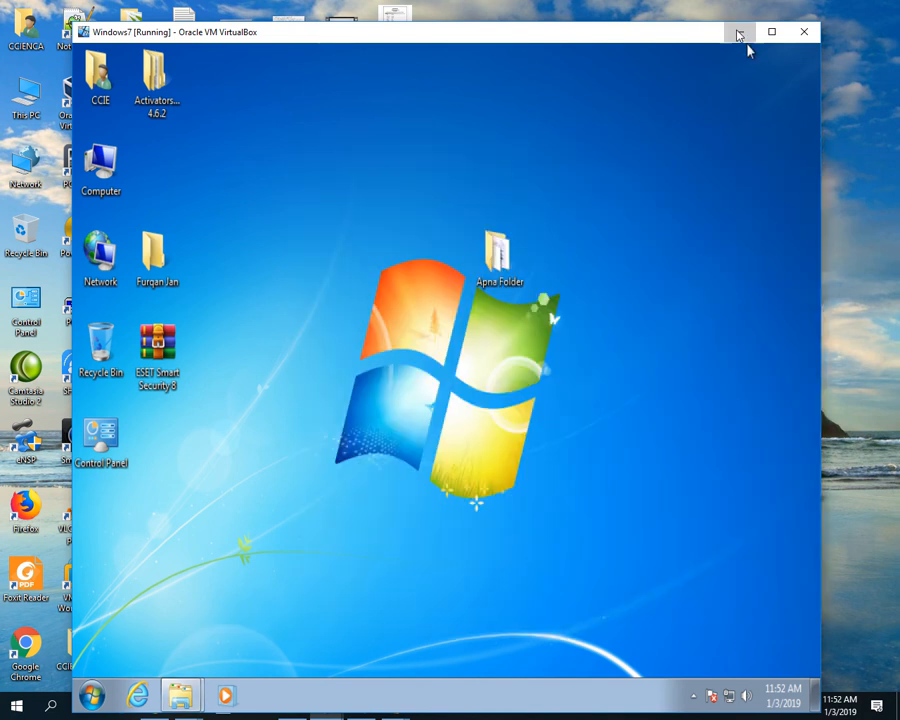
pyautogui.click(739, 32)
pyautogui.doubleClick(26, 96)
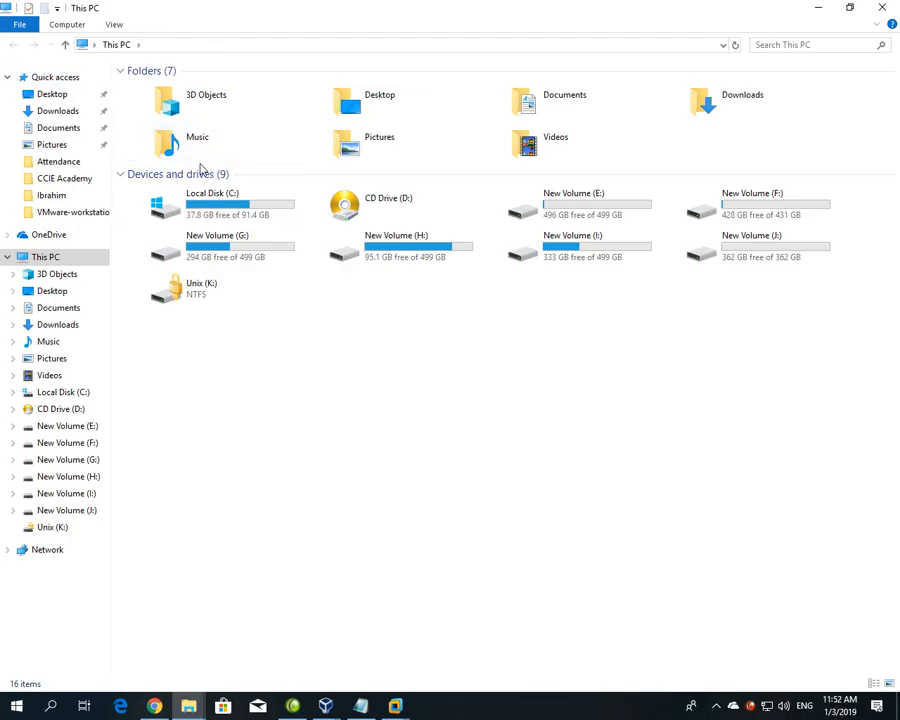
pyautogui.click(215, 207)
pyautogui.rightClick(216, 200)
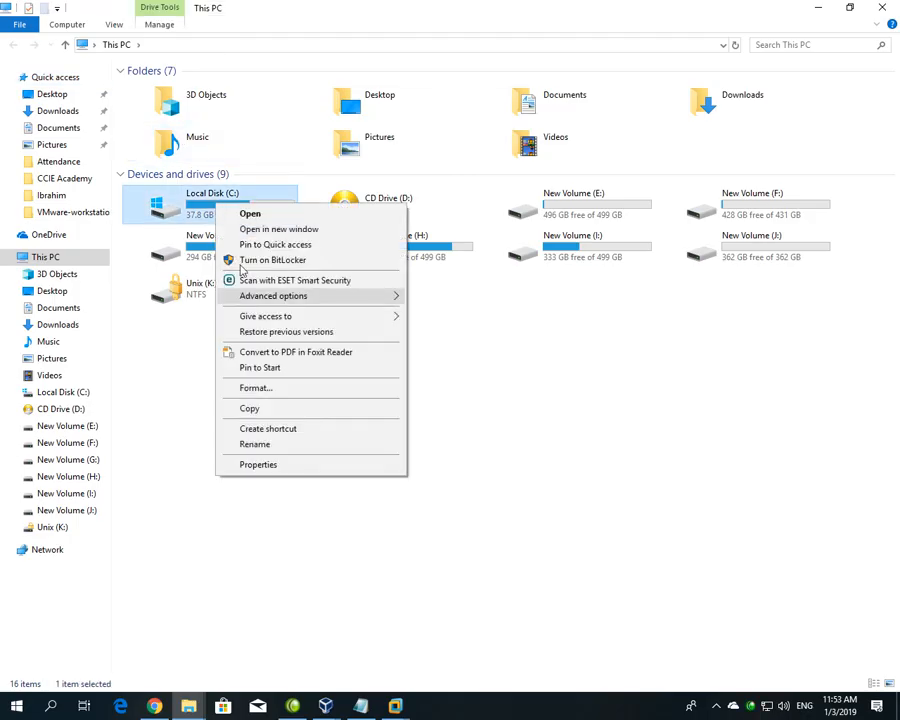
pyautogui.click(268, 463)
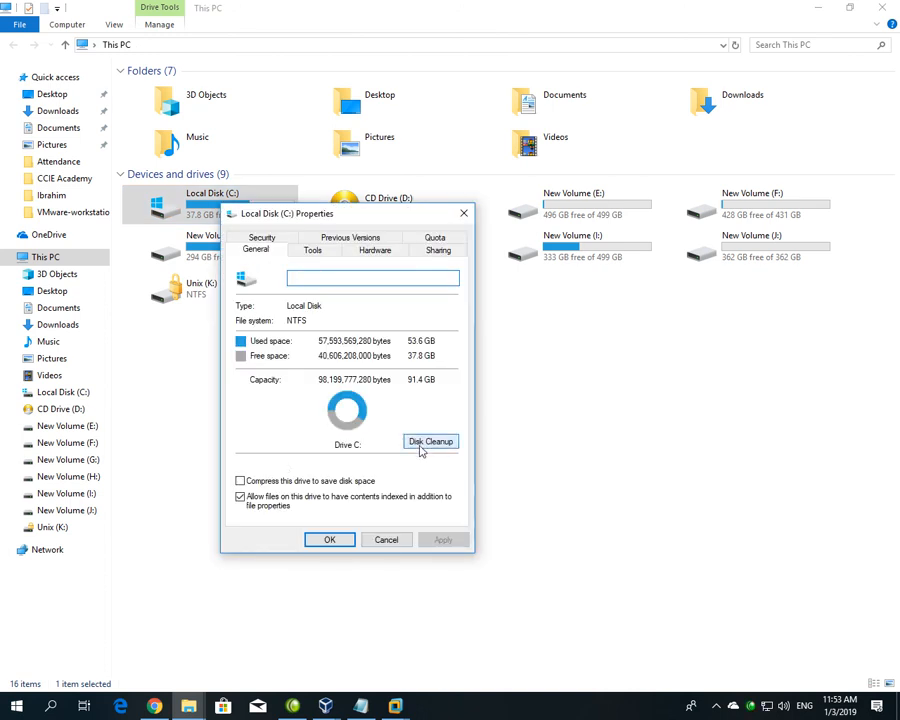
pyautogui.click(421, 443)
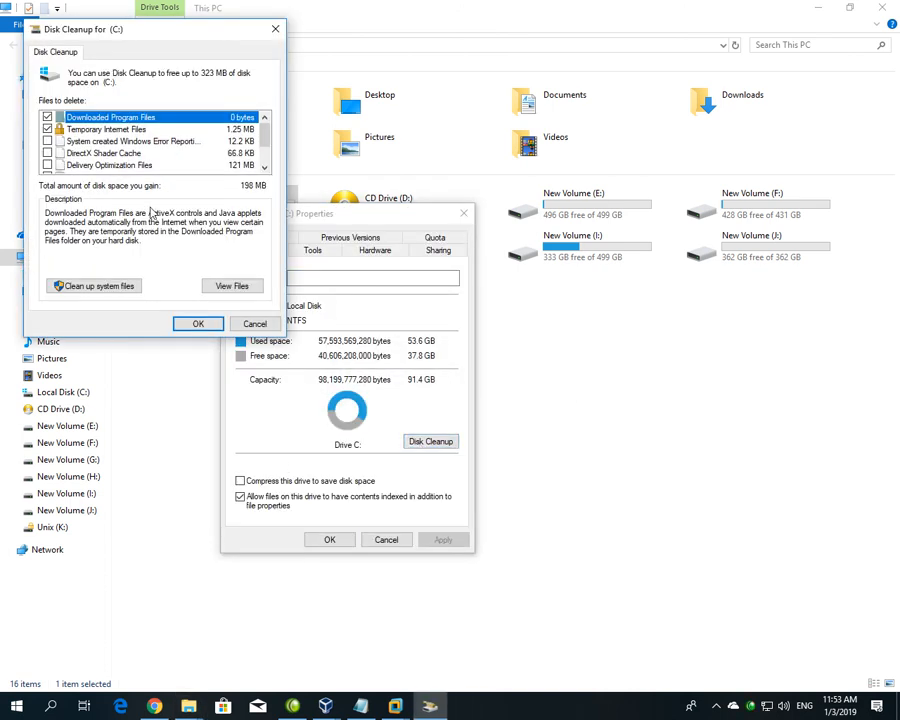
# Add Windows Error Reporting, DirectX Shader Cache, Delivery Optimization Files, Recycle Bin and Temporary files to the cleanup, permanently delete the files, and close the properties.
pyautogui.click(47, 141)
pyautogui.click(47, 153)
pyautogui.click(47, 165)
pyautogui.scroll(-1, 47, 165)
pyautogui.click(47, 141)
pyautogui.click(47, 153)
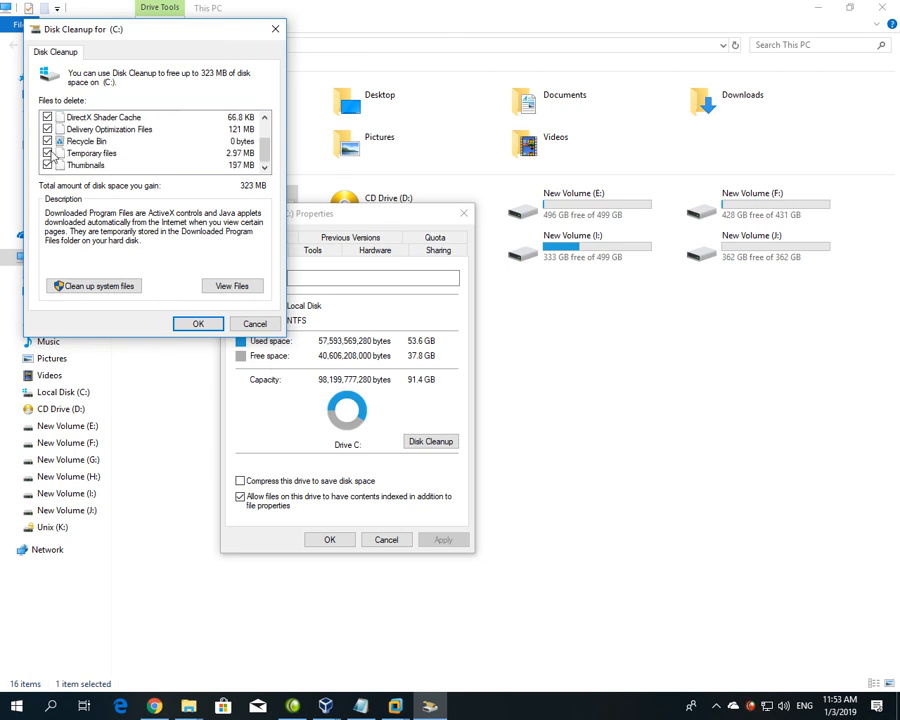
pyautogui.scroll(1, 58, 151)
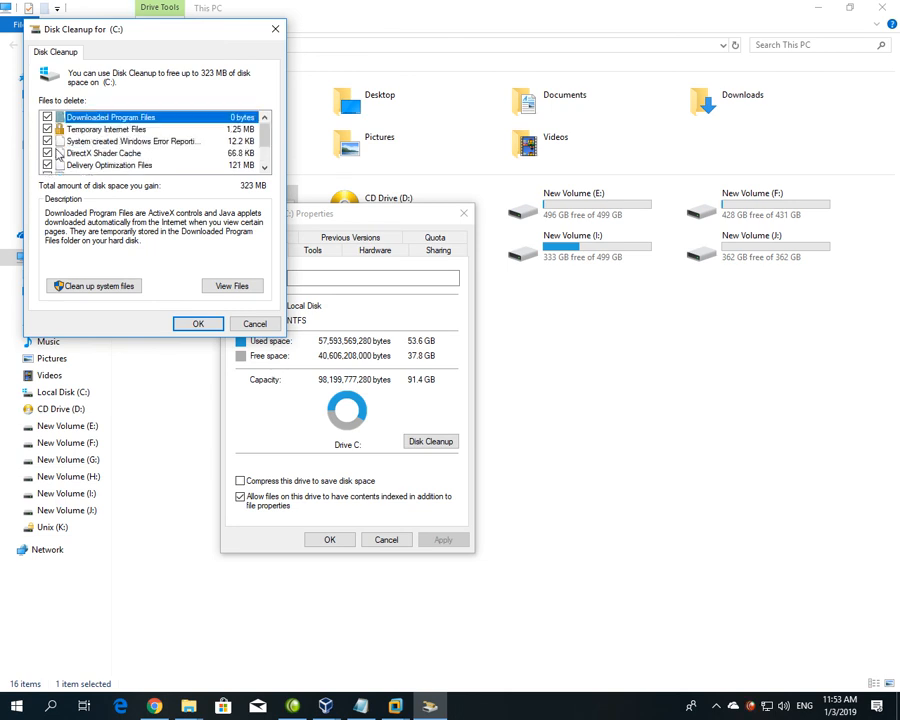
pyautogui.click(199, 329)
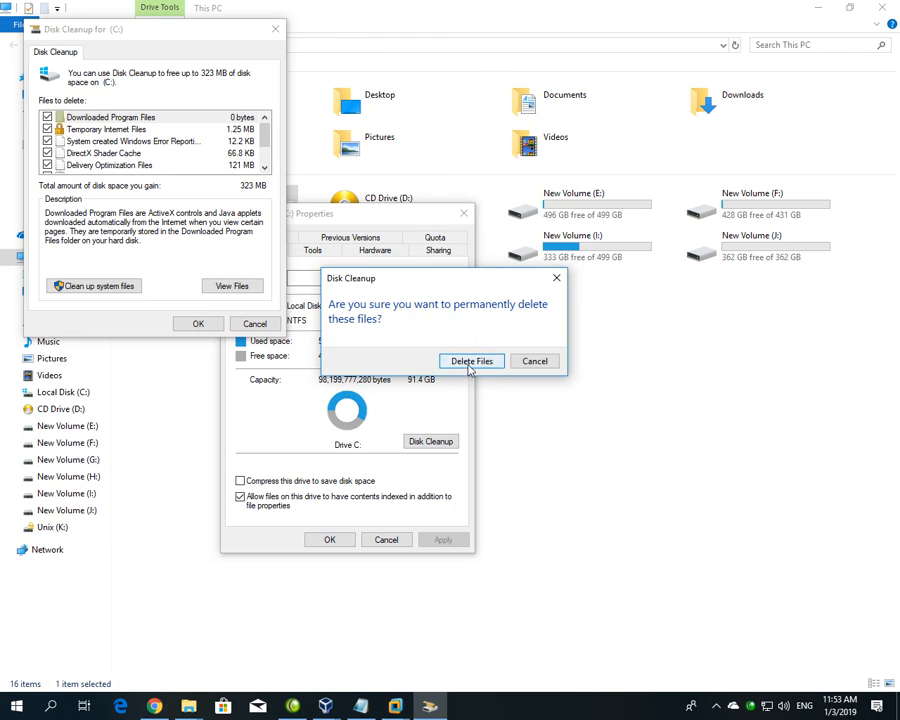
pyautogui.click(438, 360)
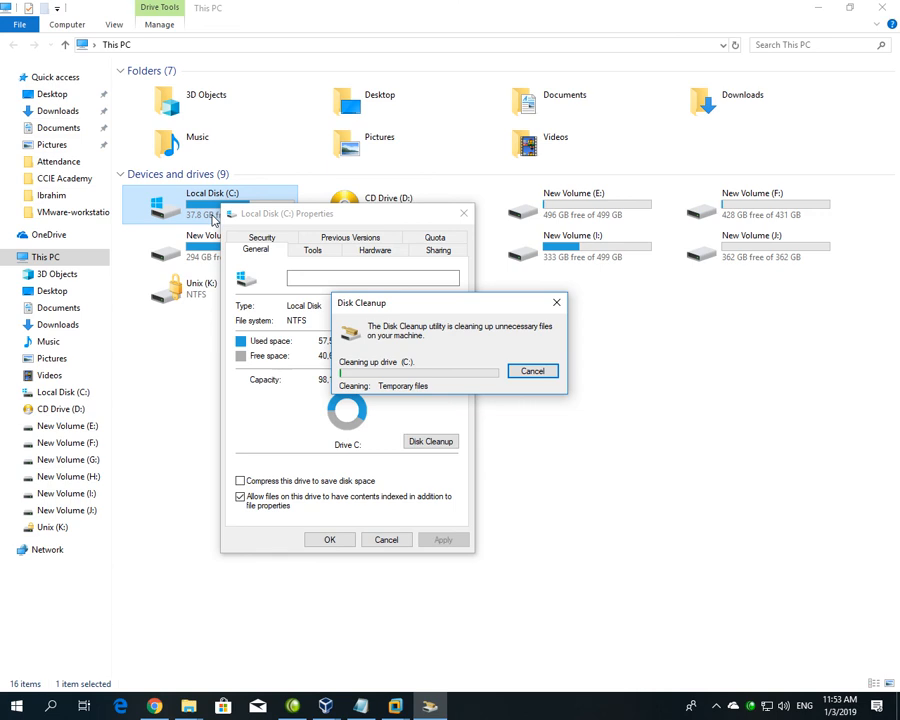
pyautogui.moveTo(237, 219); pyautogui.dragTo(302, 239)
pyautogui.click(390, 561)
# Check the used and free space in the properties of Local Disk (C:), and close This PC.
pyautogui.rightClick(215, 205)
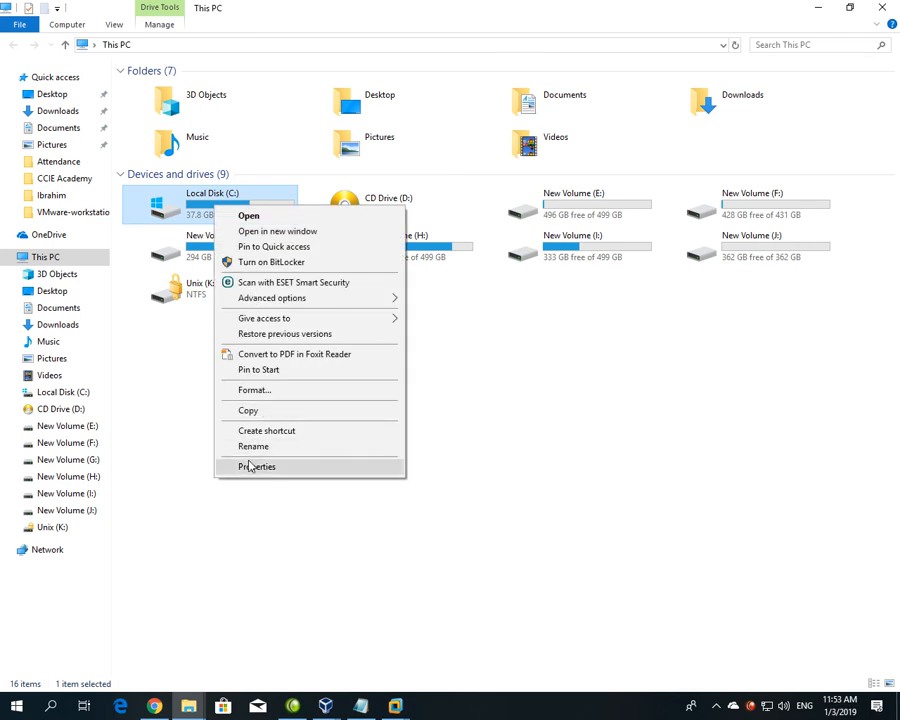
pyautogui.click(252, 465)
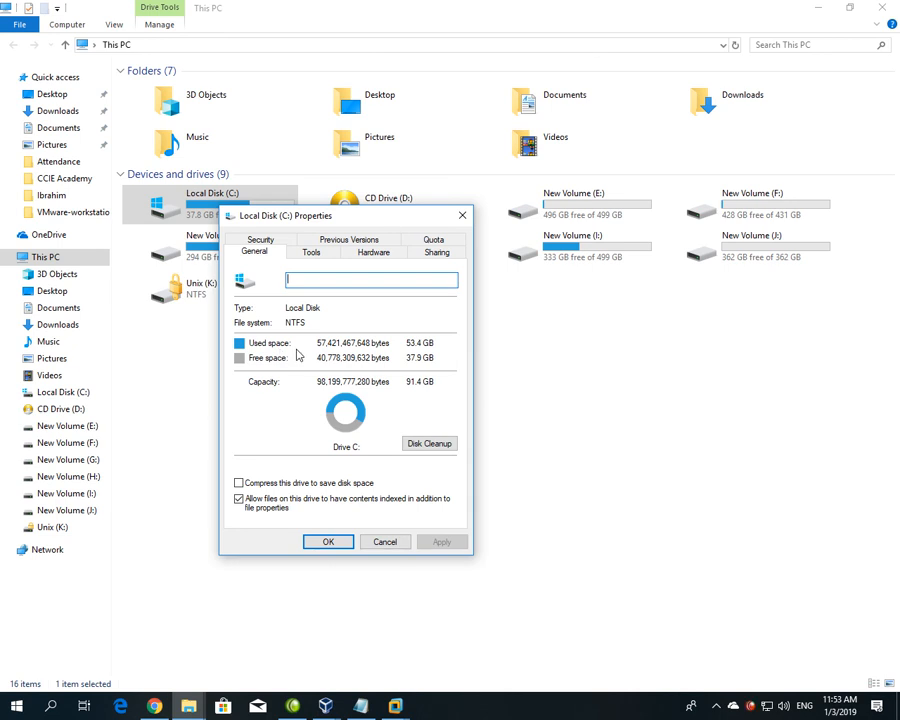
pyautogui.click(318, 542)
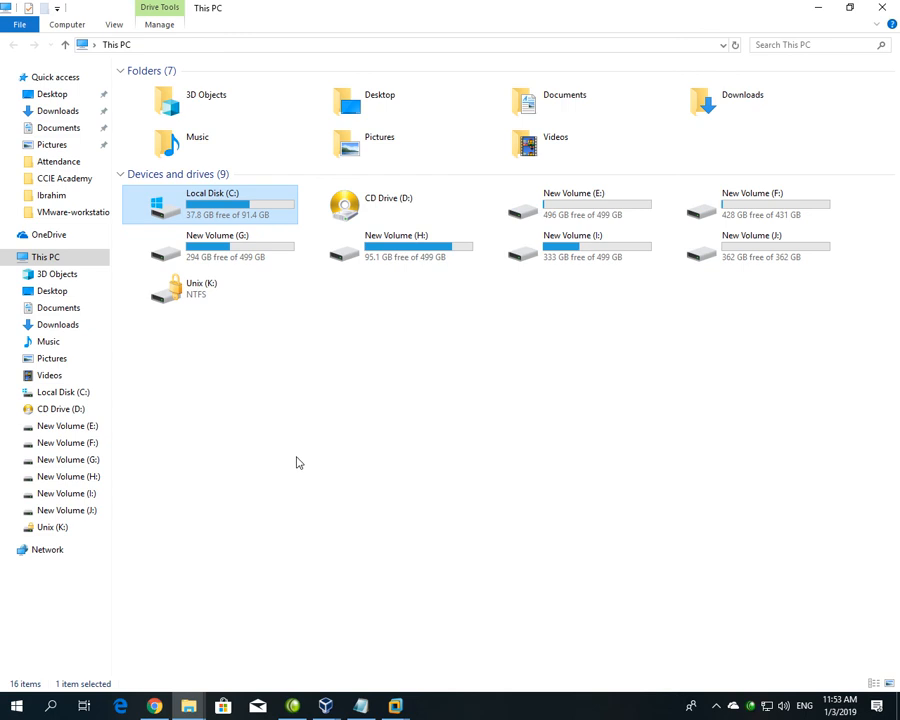
pyautogui.click(883, 9)
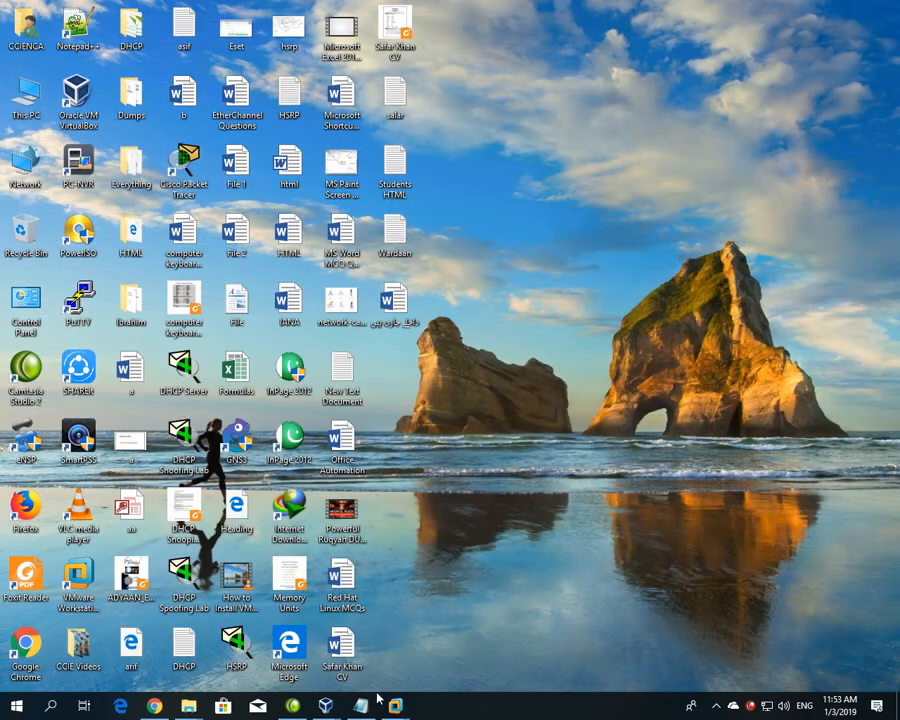
# Switch to the Notepad notes and add the lines "Start - Run -" and "1. Temp" below the Boot Drive line.
pyautogui.click(361, 705)
pyautogui.press('Return')
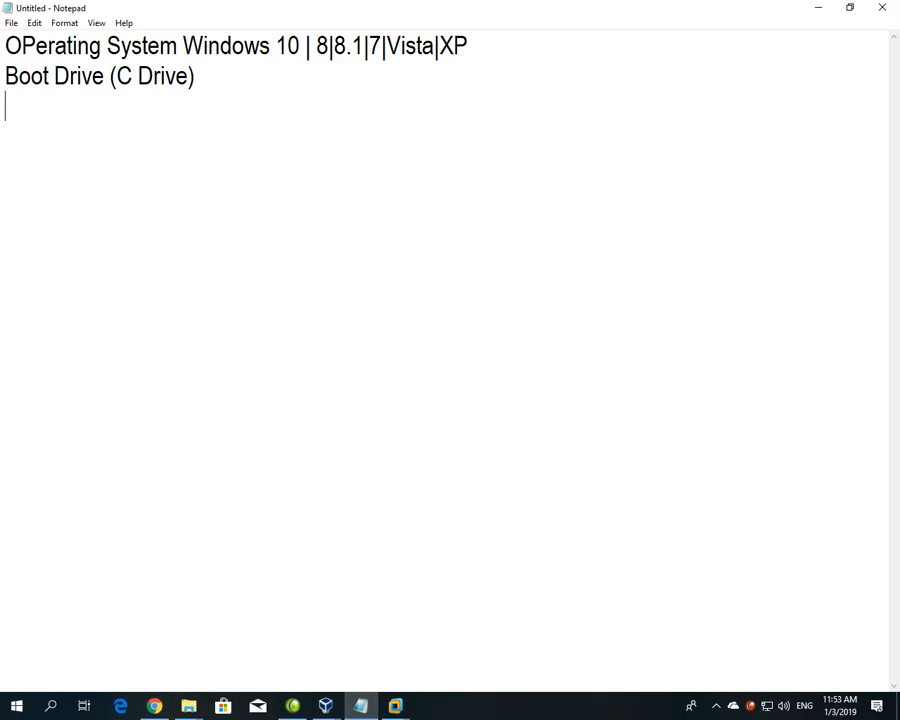
pyautogui.write('Start - Ru')
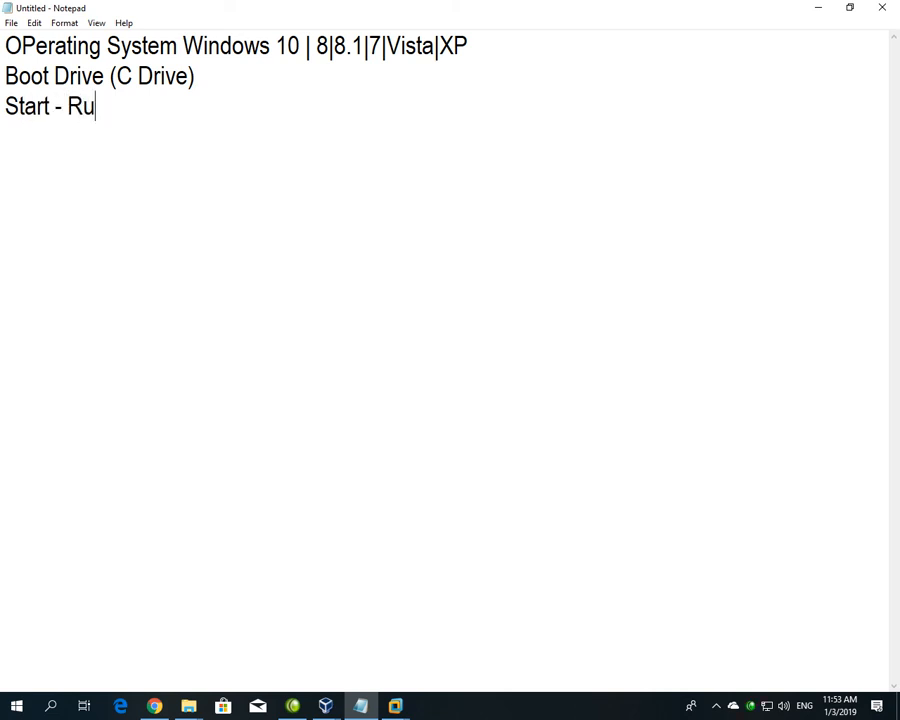
pyautogui.write('n -')
pyautogui.press('Return')
pyautogui.write('1. Temp')
pyautogui.press('Return')
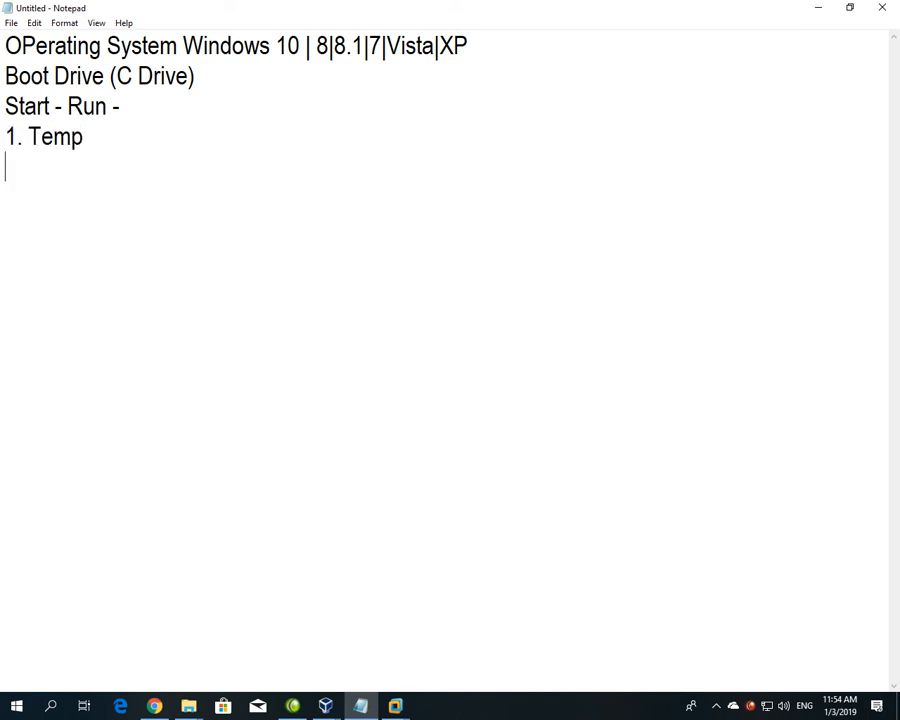
# Continue the numbered list in the notes with "2. %temp%" and "3. prefetch".
pyautogui.write('2. %te%')
pyautogui.press('Left')
pyautogui.write('tem')
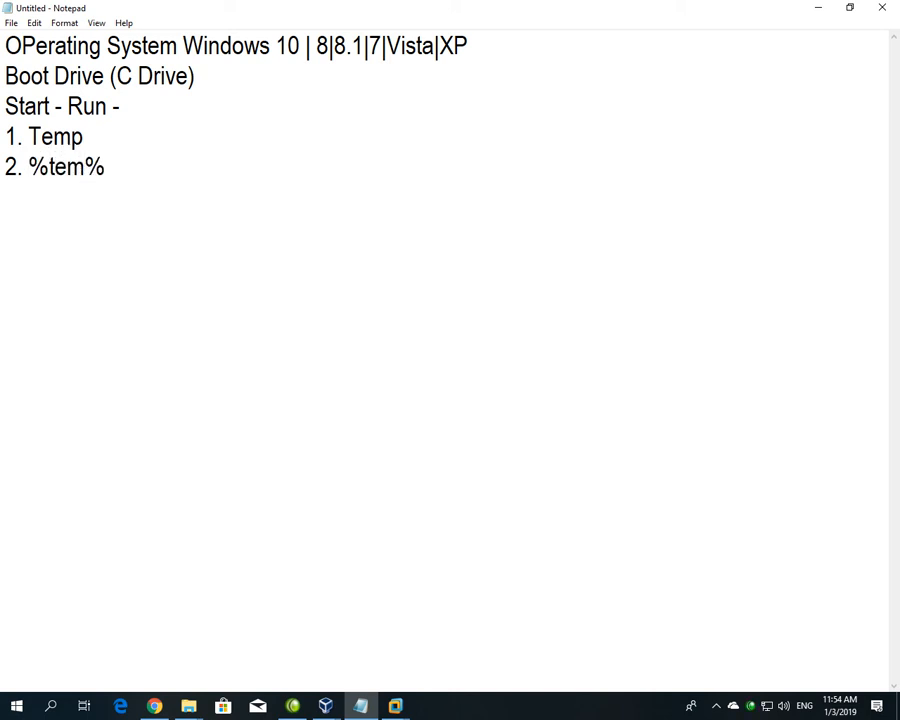
pyautogui.write('p')
pyautogui.press('Return')
pyautogui.write('3. ')
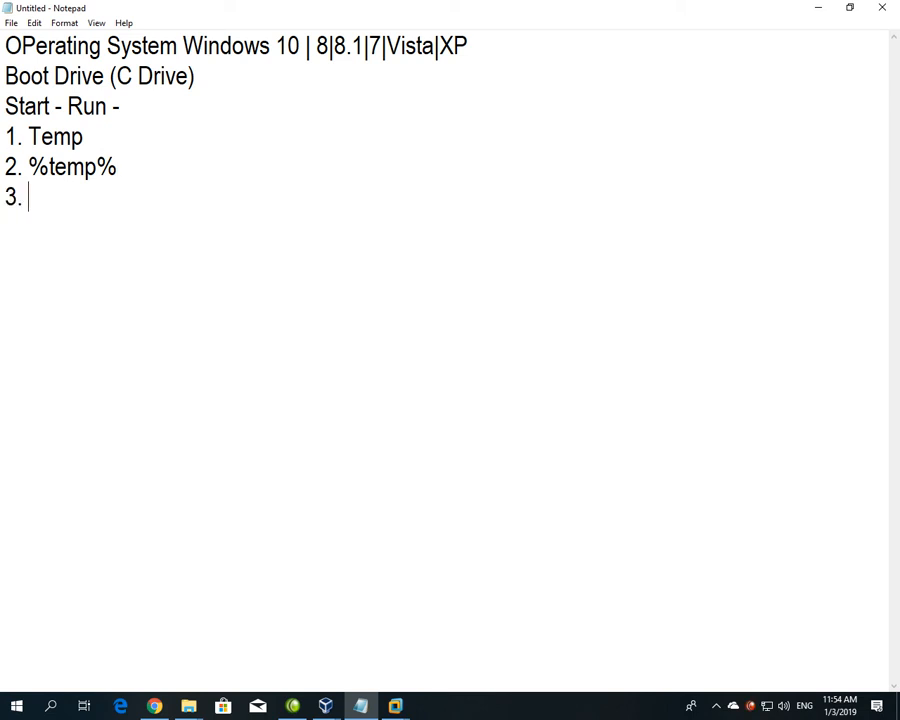
pyautogui.write('prefetch')
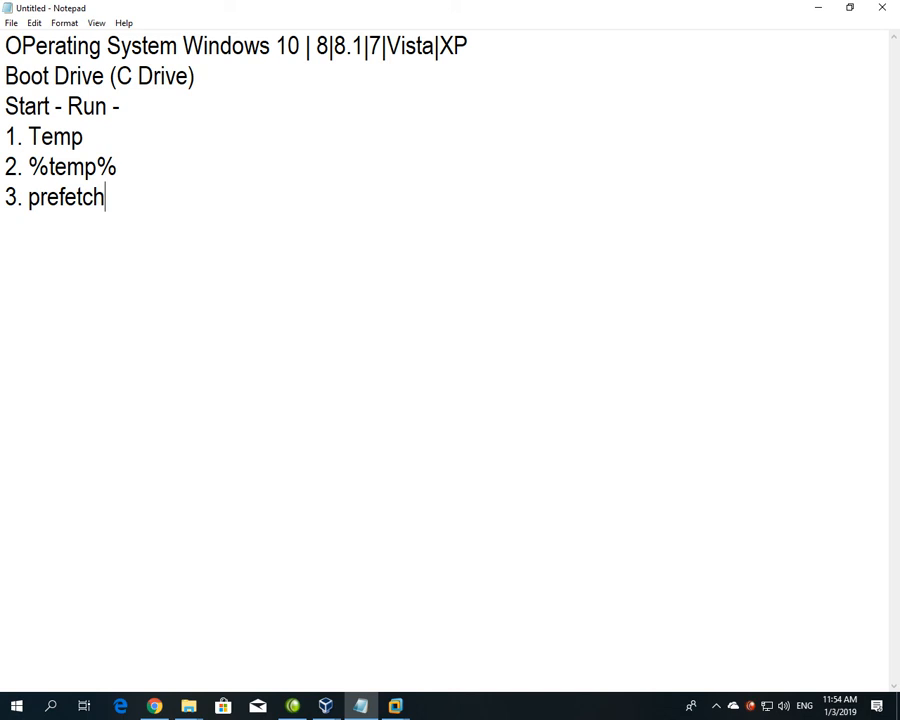
pyautogui.press('Return')
# Insert the title line "How to speed up your computer performance" above the first line of the notes.
pyautogui.press('Up')
pyautogui.press('Up')
pyautogui.press('Up')
pyautogui.press('Up')
pyautogui.press('Up')
pyautogui.press('Up')
pyautogui.press('Return')
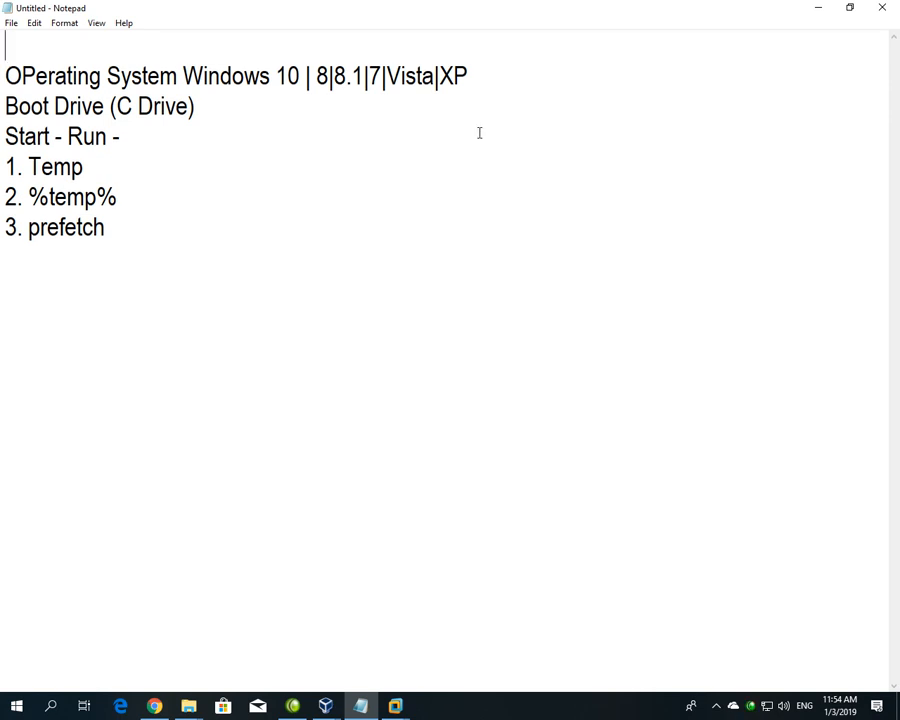
pyautogui.write('How to ')
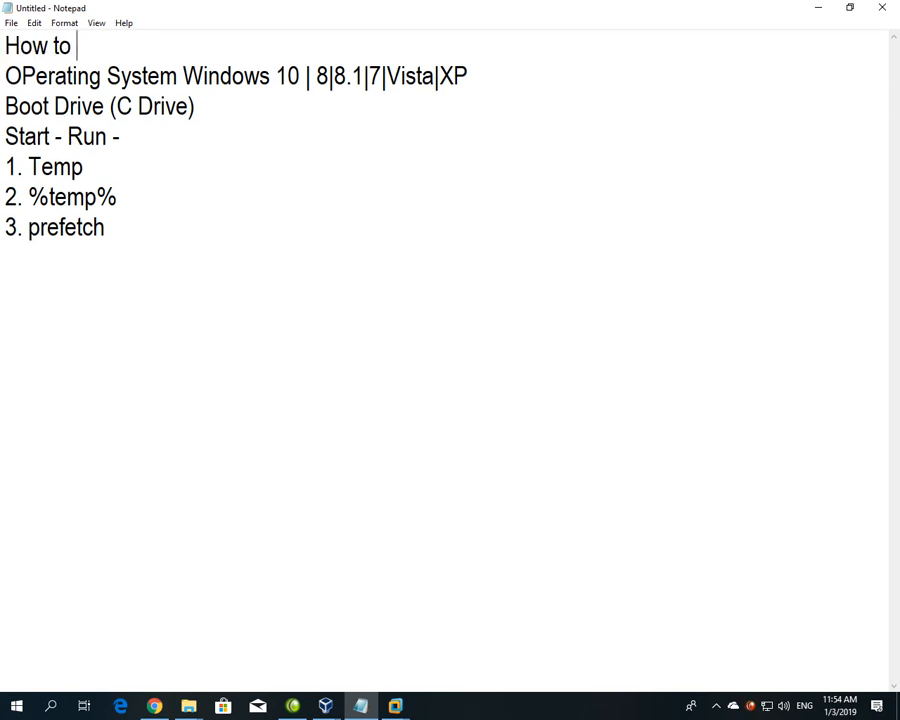
pyautogui.write('speed up your computer performance')
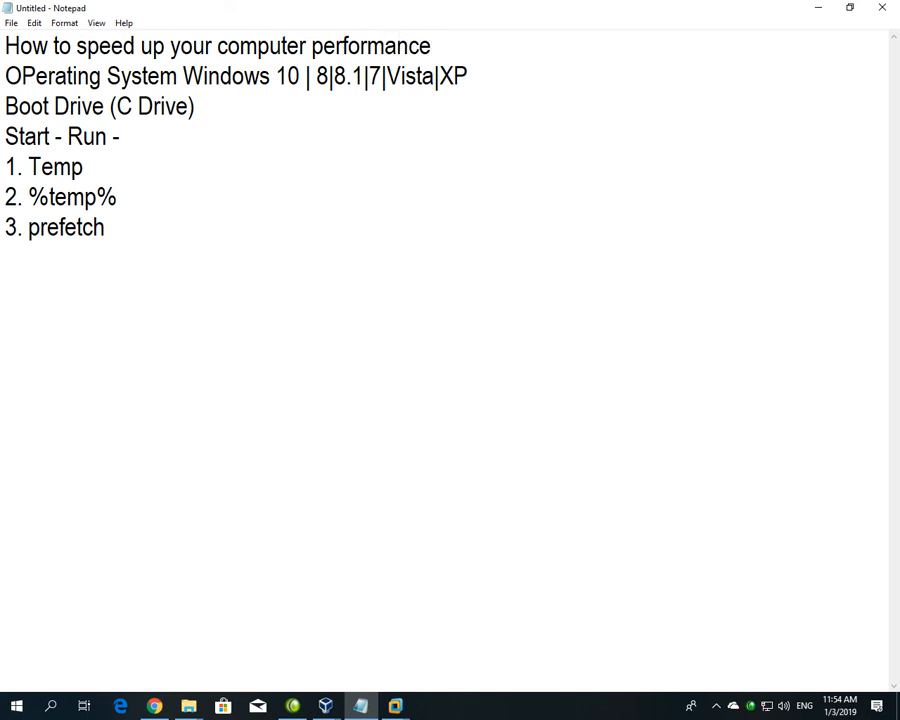